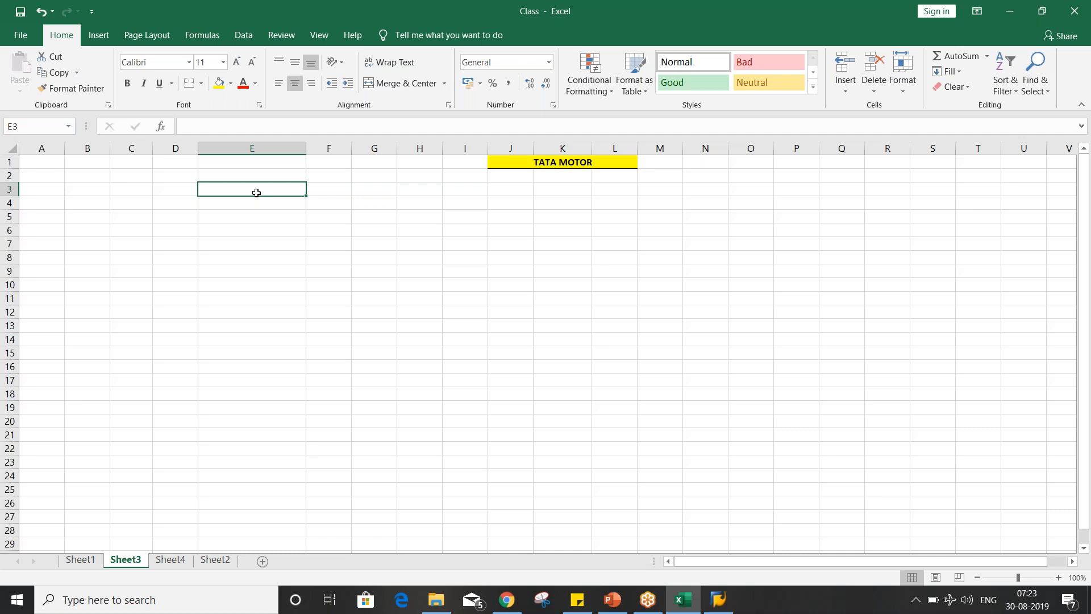
# - Enter GARDENING EXP. in cell E3 and the amount 10000 in F3
pyautogui.write('GARDENI')
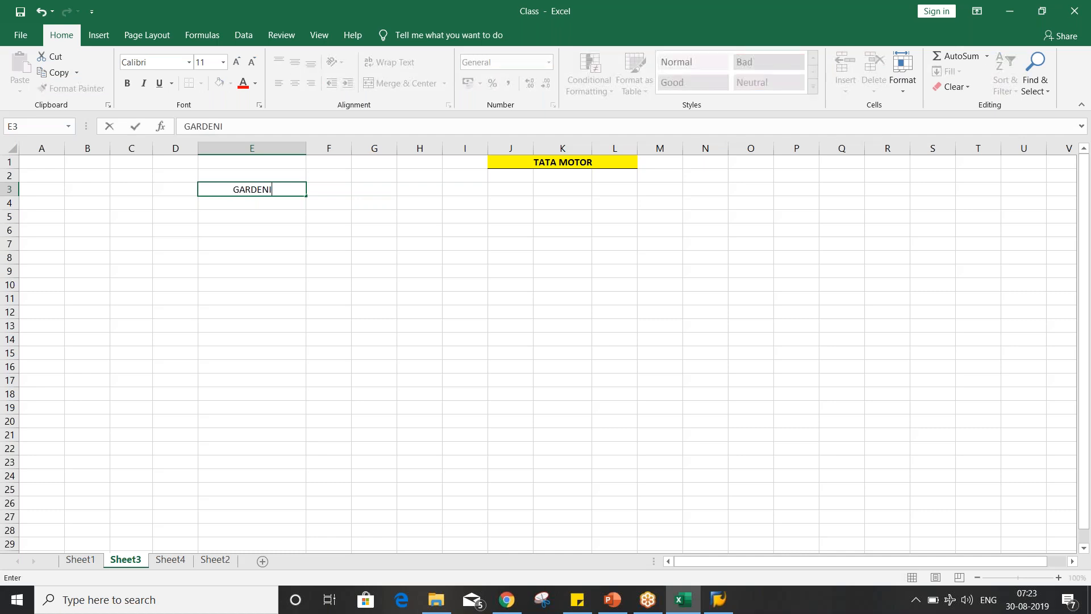
pyautogui.write('NG EXP.')
pyautogui.press('Tab')
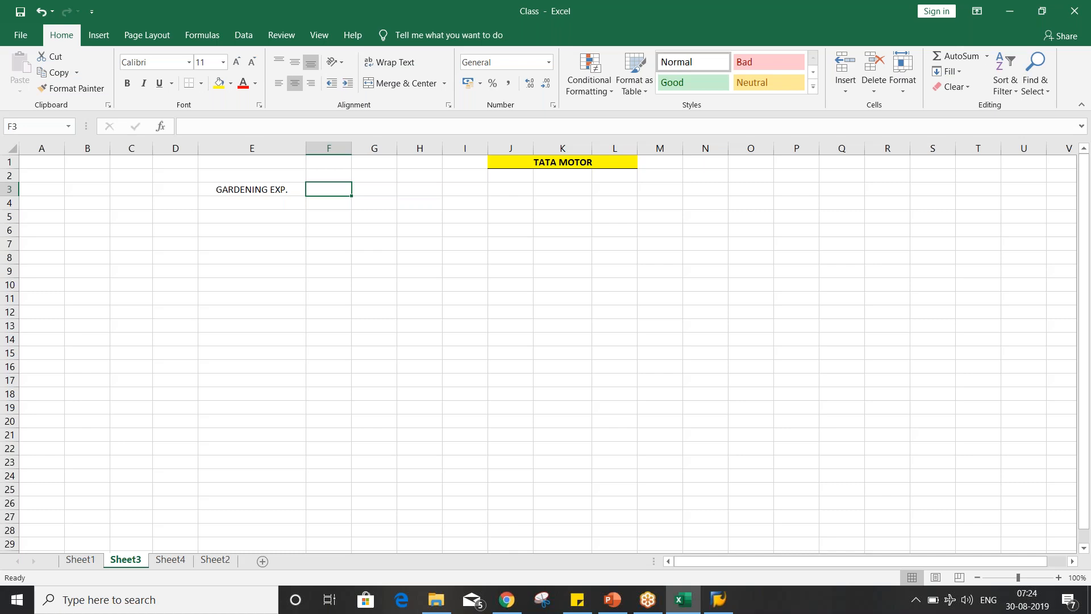
pyautogui.write('10000')
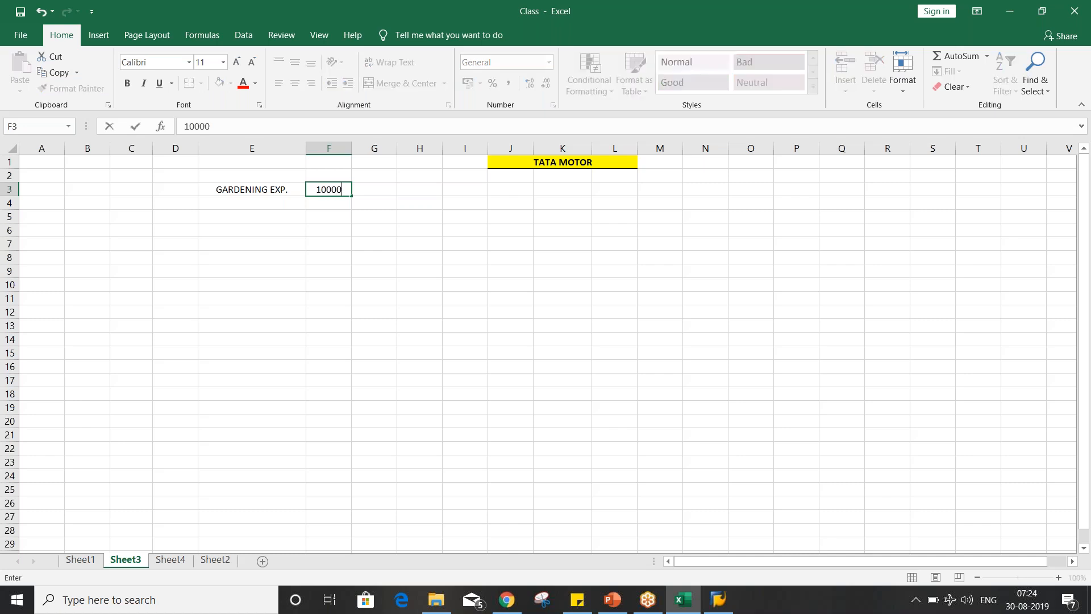
pyautogui.press('Return')
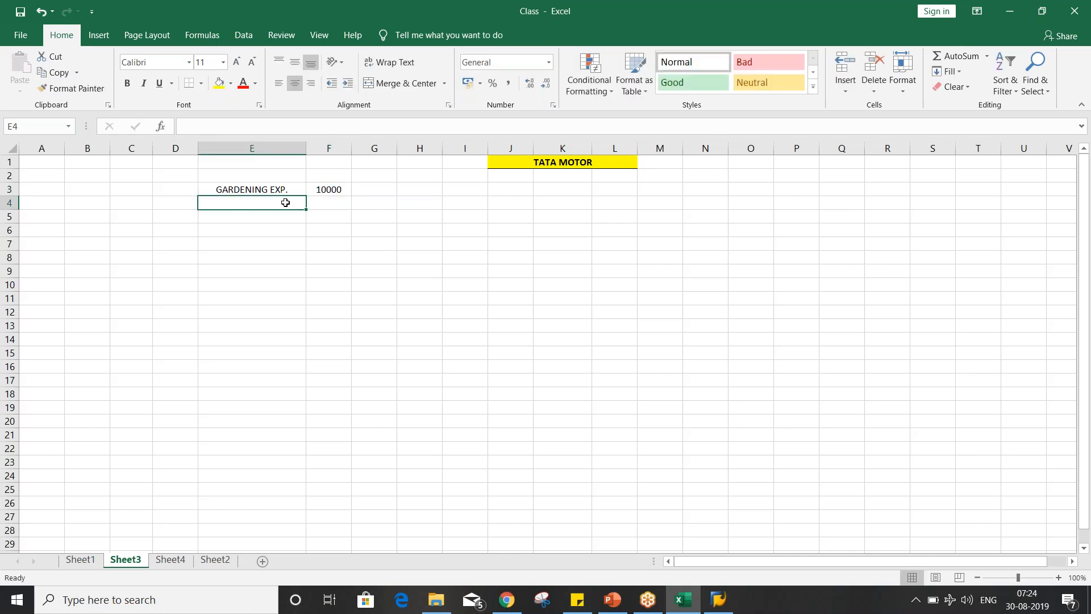
# - Append DR. to the label in E3 so it reads GARDENING EXP. DR
pyautogui.click(294, 187)
pyautogui.click(287, 124)
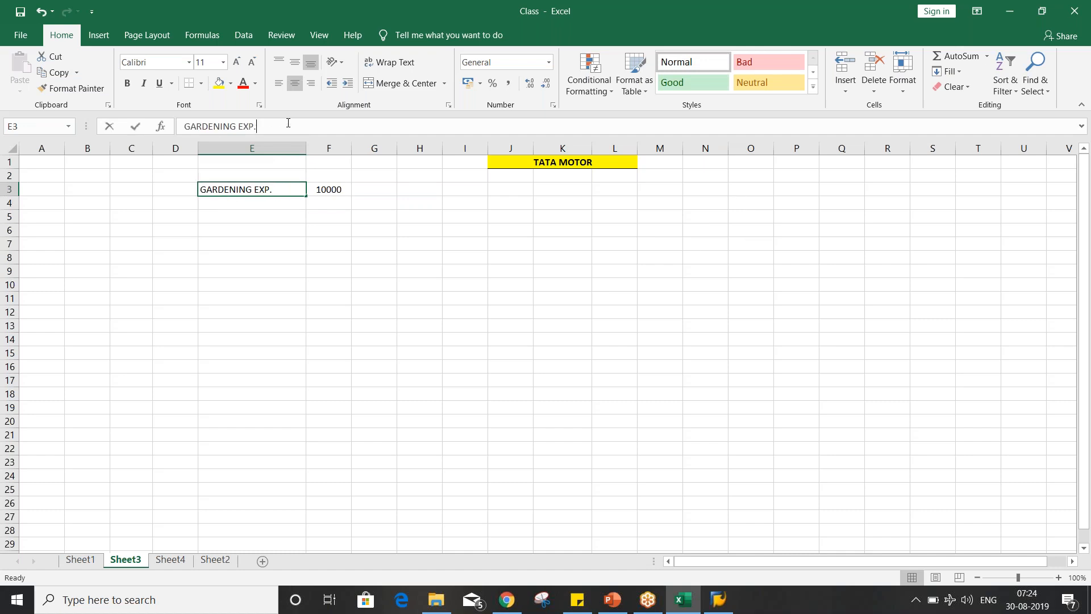
pyautogui.write('DR.')
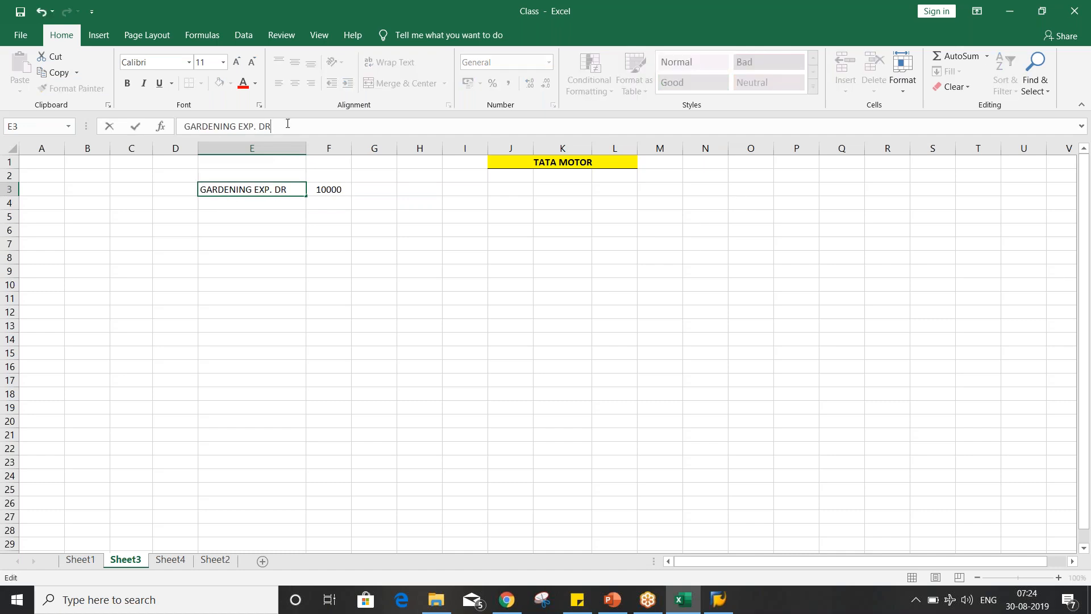
pyautogui.press('Return')
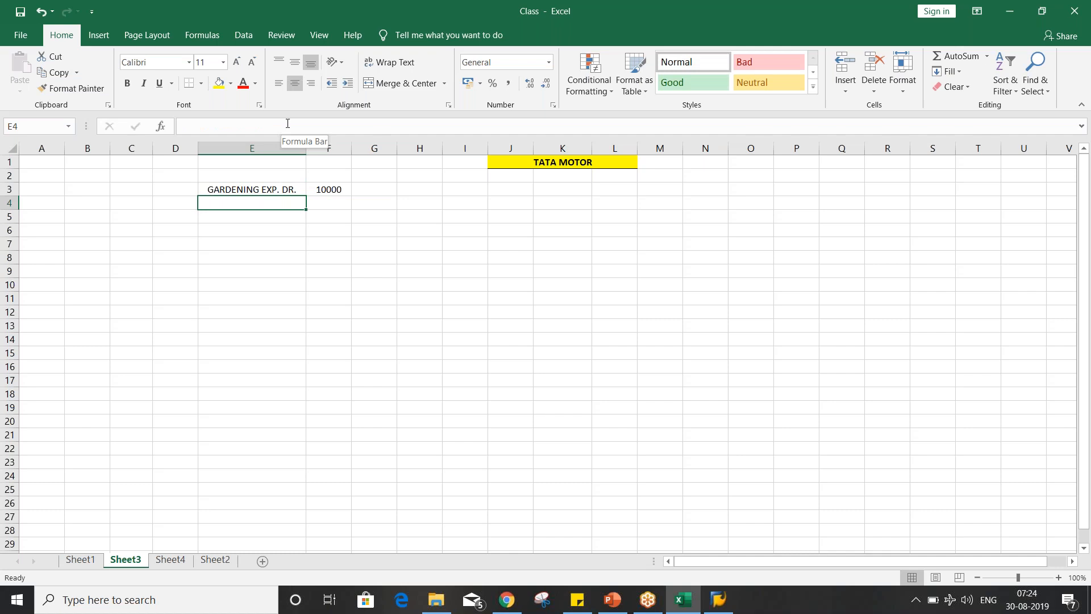
# - Enter the credit line BANK ACT. CR. in cell E4 with the amount 10000 in F4
pyautogui.write('BANK ')
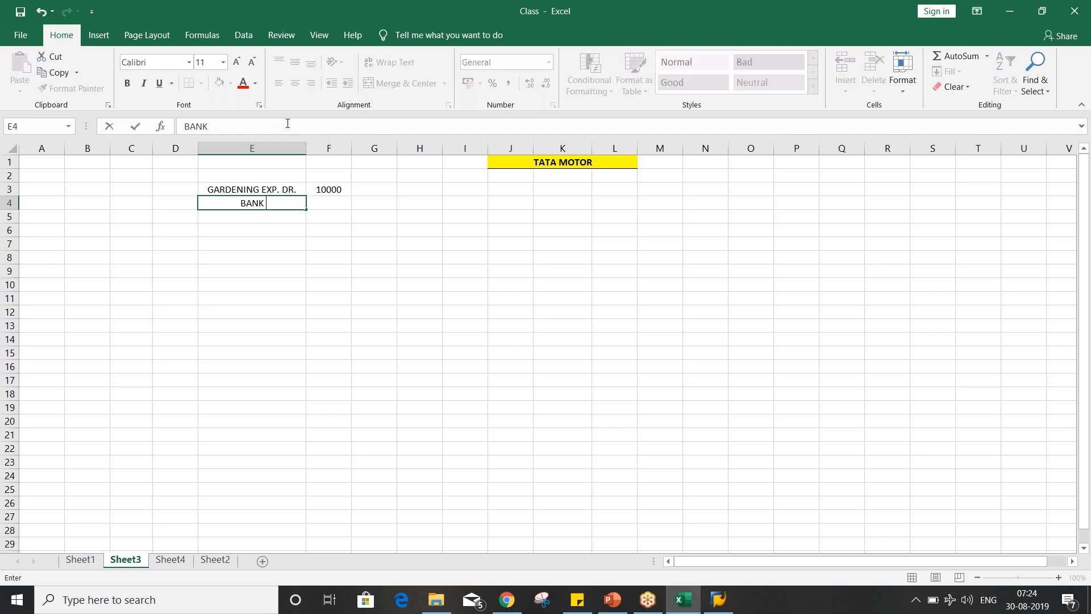
pyautogui.write('ACT.')
pyautogui.write('CR.')
pyautogui.press('Tab')
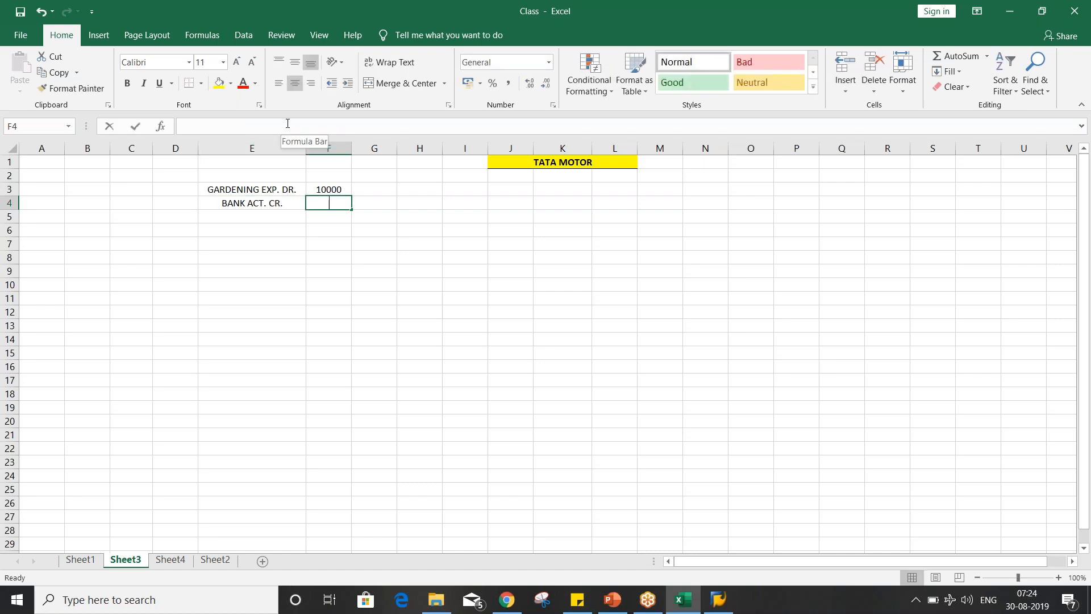
pyautogui.write('10000')
pyautogui.press('Return')
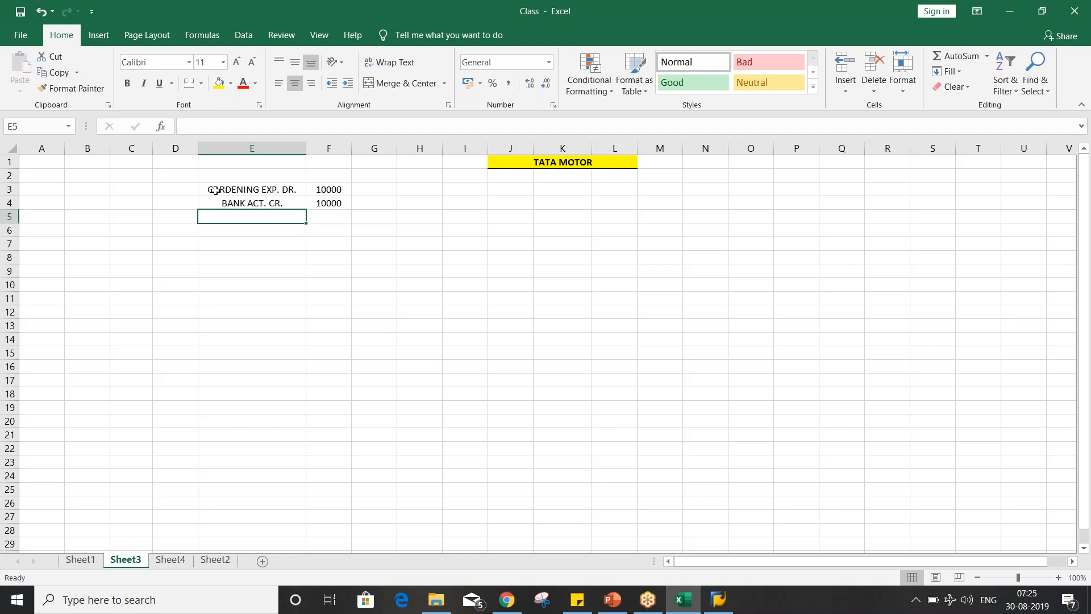
pyautogui.click(224, 255)
pyautogui.click(260, 196)
pyautogui.click(262, 204)
pyautogui.click(265, 188)
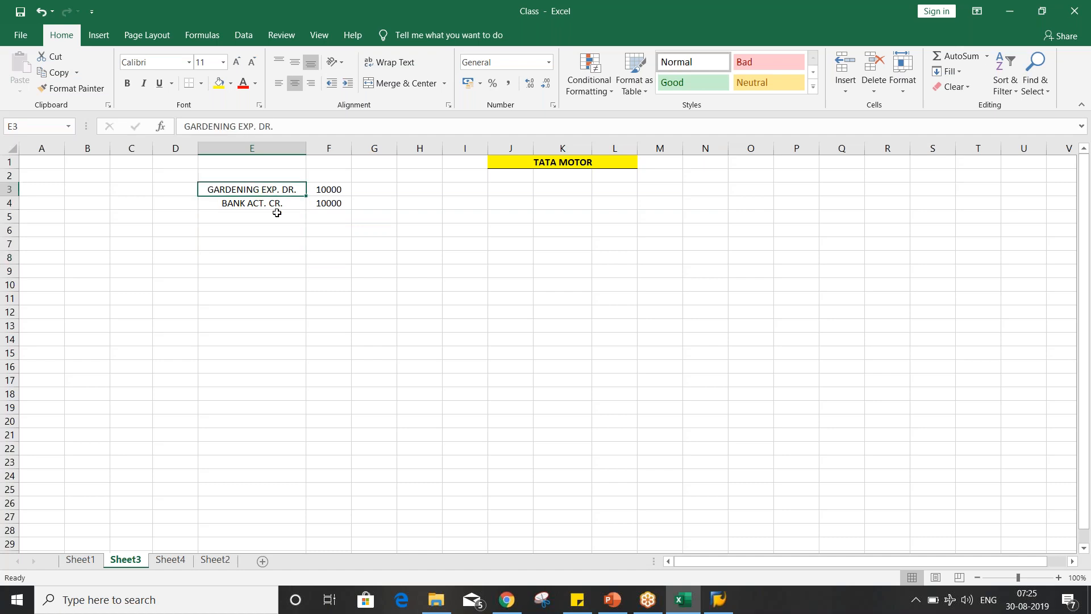
pyautogui.click(275, 203)
pyautogui.moveTo(267, 188); pyautogui.dragTo(265, 197)
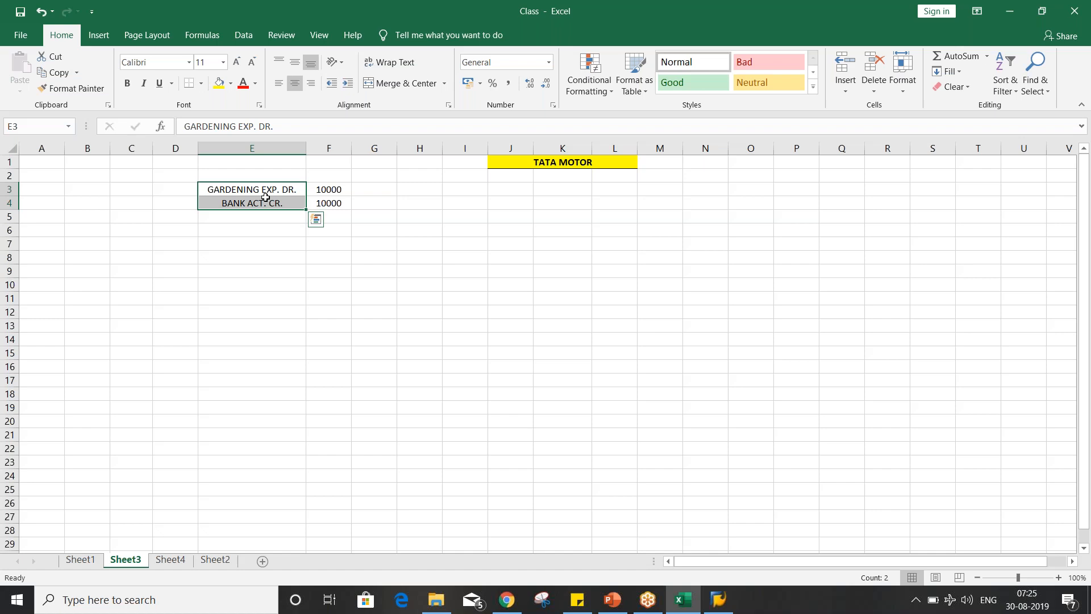
pyautogui.click(254, 232)
pyautogui.click(281, 189)
pyautogui.click(277, 205)
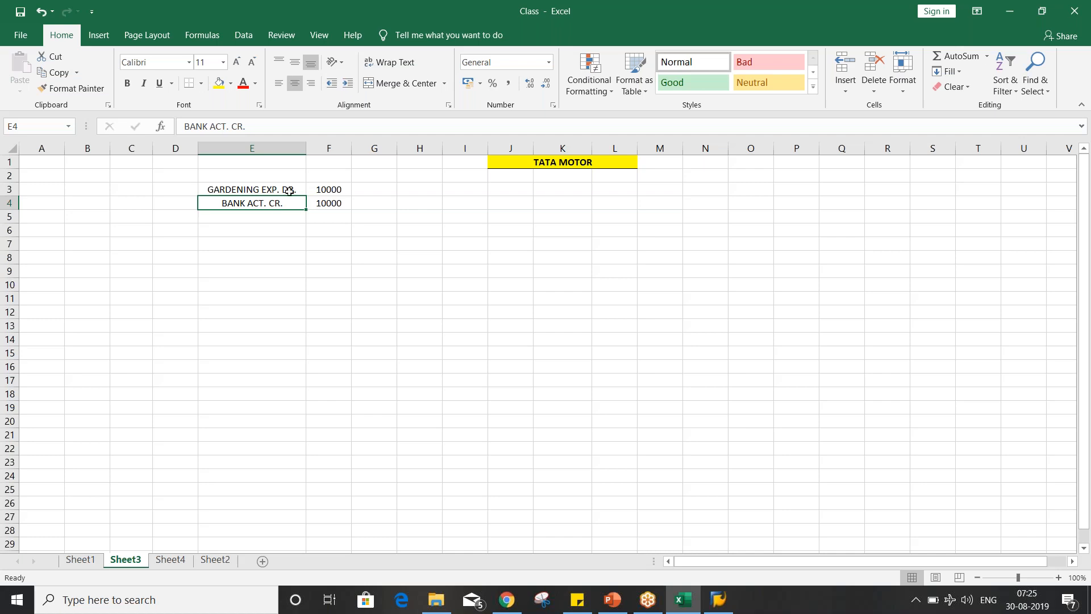
# - Set the amounts of both the debit and credit lines, in F3 and F4, to 5000
pyautogui.click(327, 189)
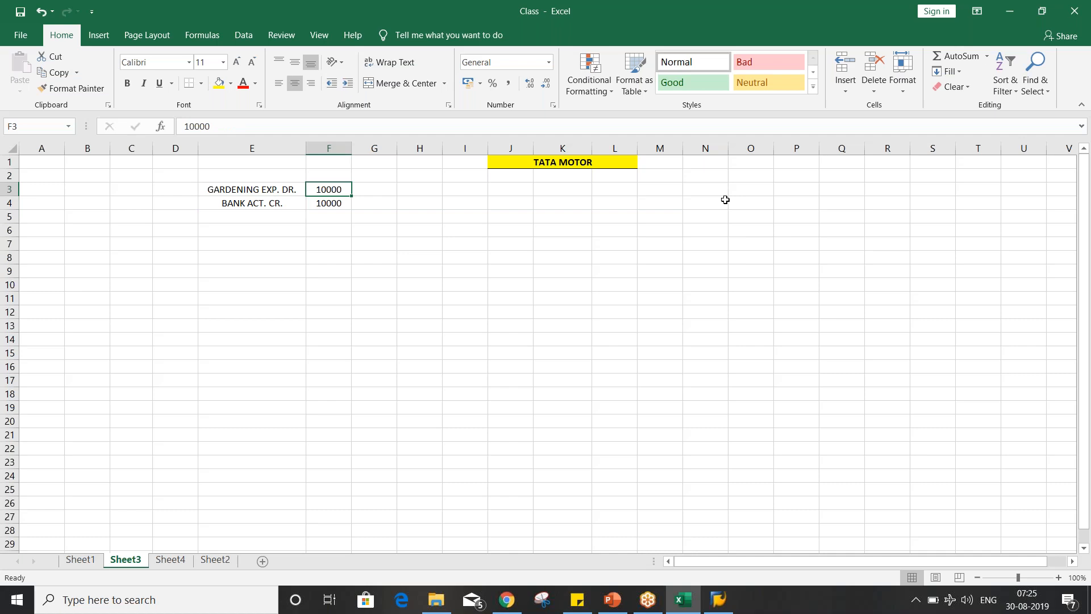
pyautogui.write('5000')
pyautogui.press('Return')
pyautogui.write('5000')
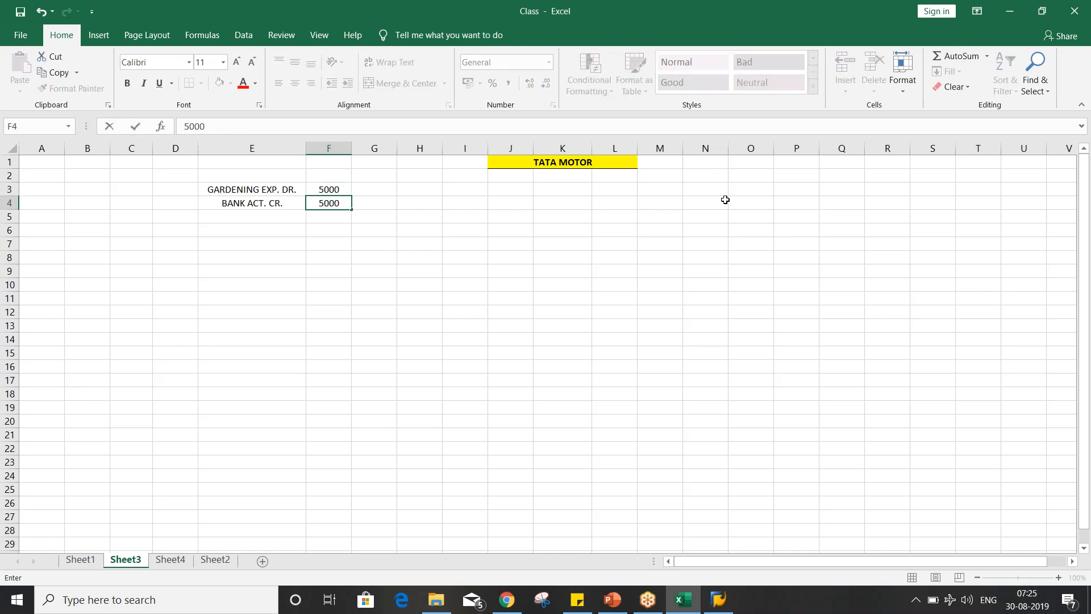
pyautogui.press('Return')
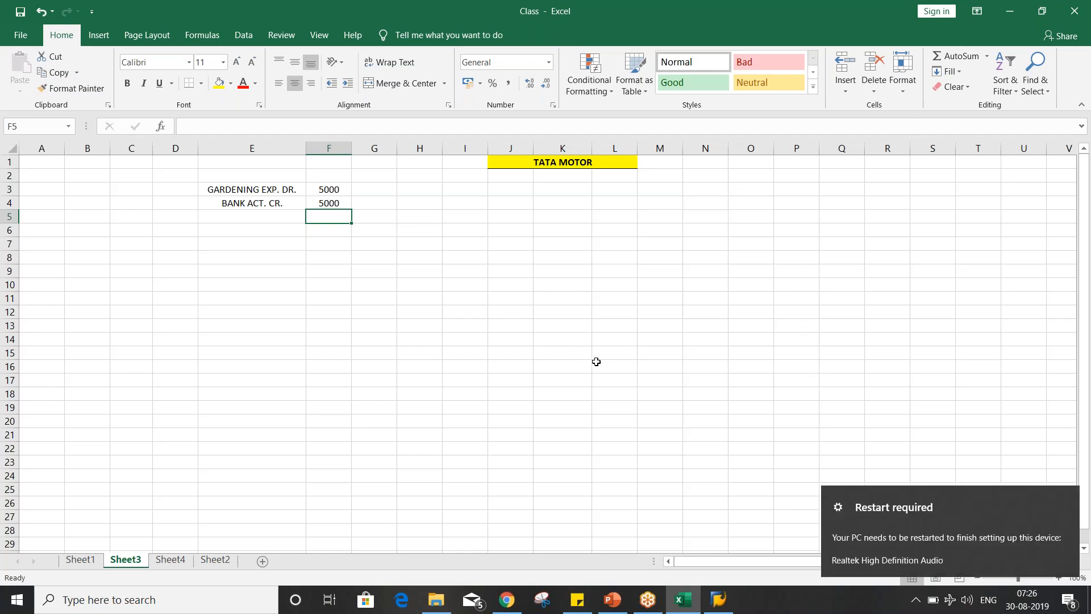
pyautogui.click(596, 362)
pyautogui.click(413, 331)
pyautogui.click(247, 281)
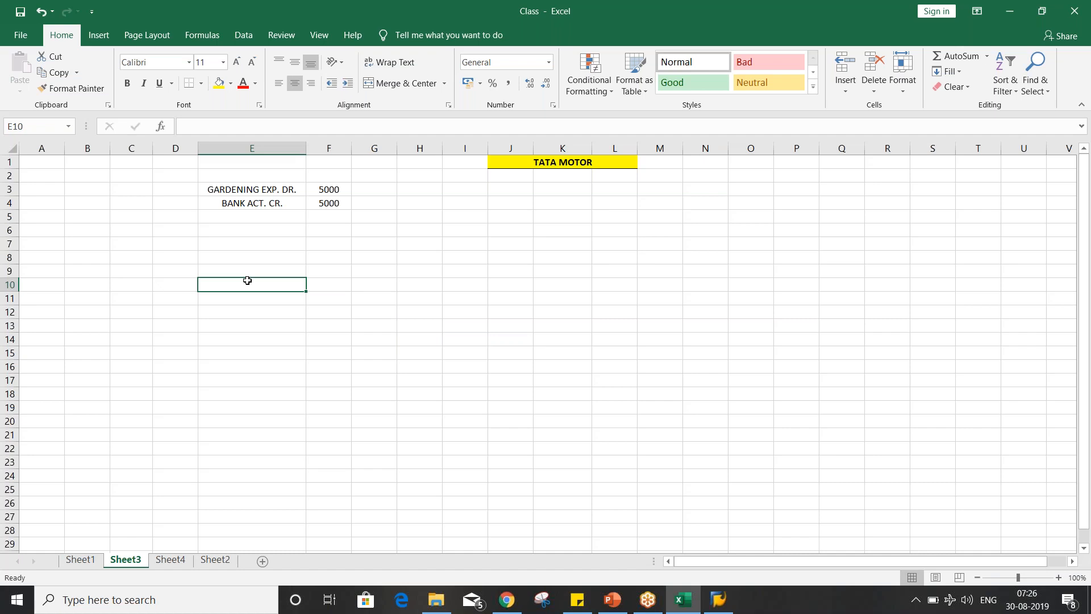
pyautogui.click(266, 217)
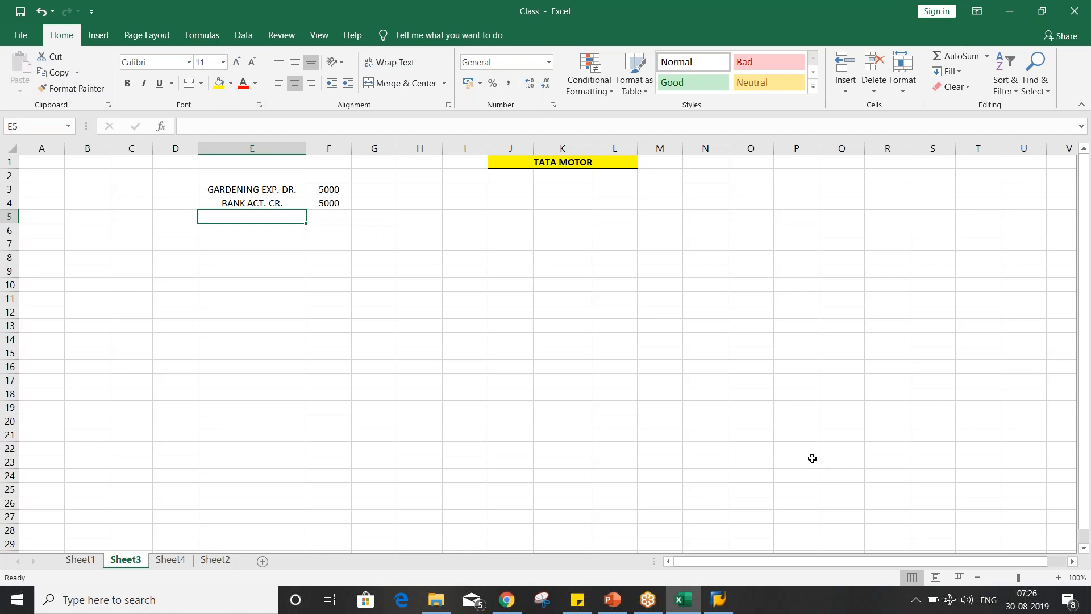
pyautogui.click(1087, 347)
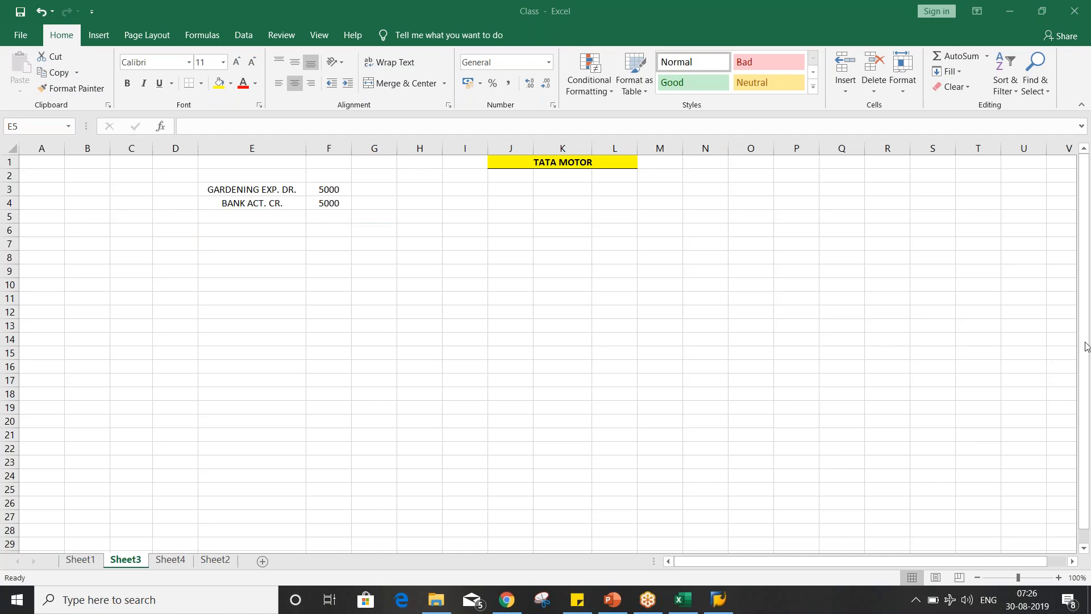
pyautogui.click(224, 235)
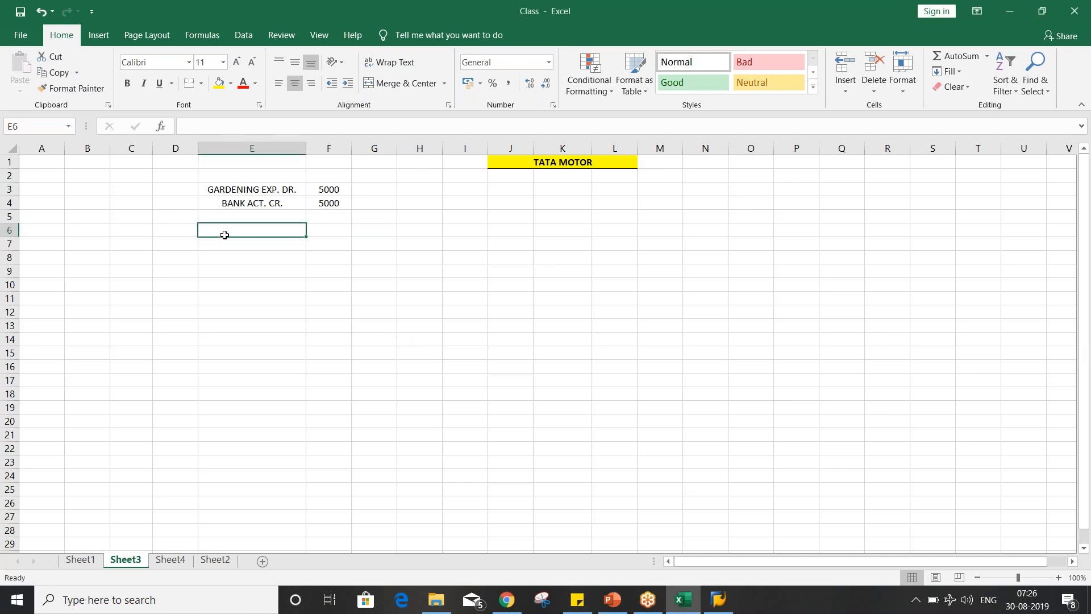
pyautogui.click(237, 219)
pyautogui.click(243, 191)
pyautogui.click(256, 202)
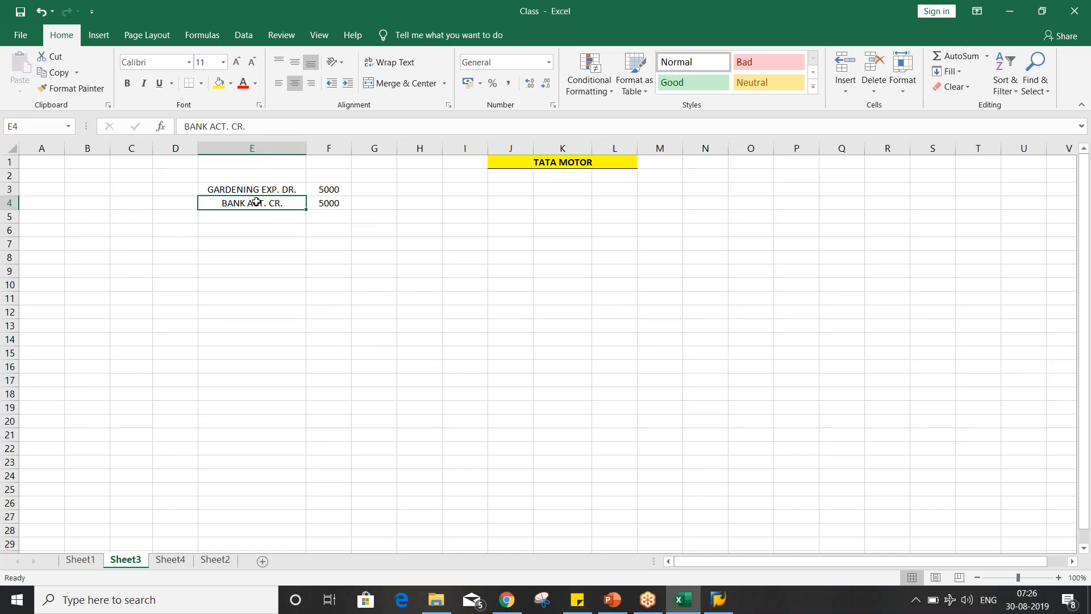
pyautogui.click(259, 188)
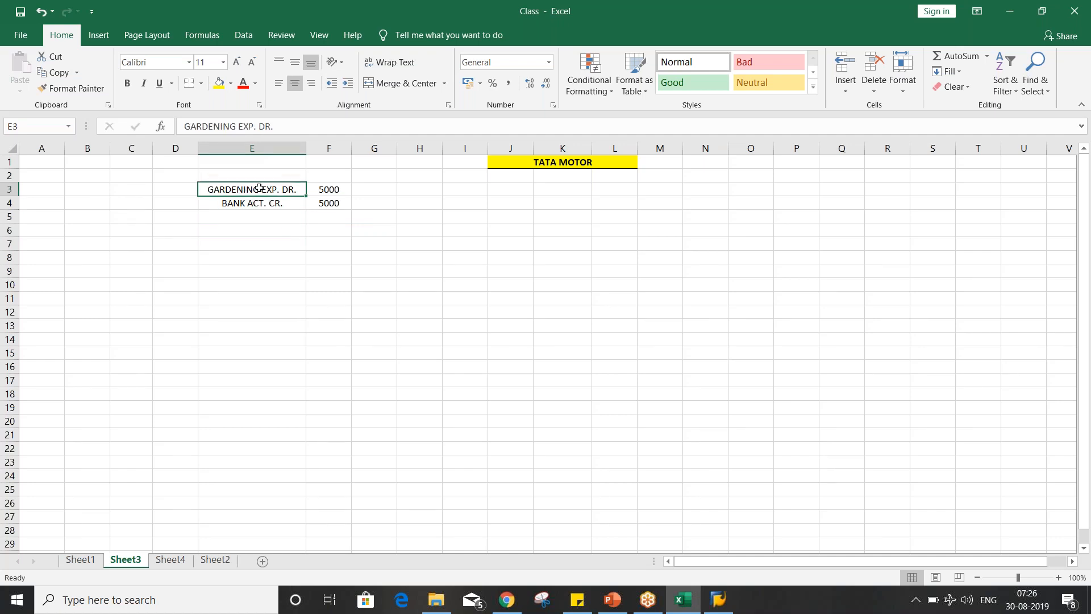
pyautogui.click(263, 201)
pyautogui.click(254, 186)
pyautogui.click(257, 223)
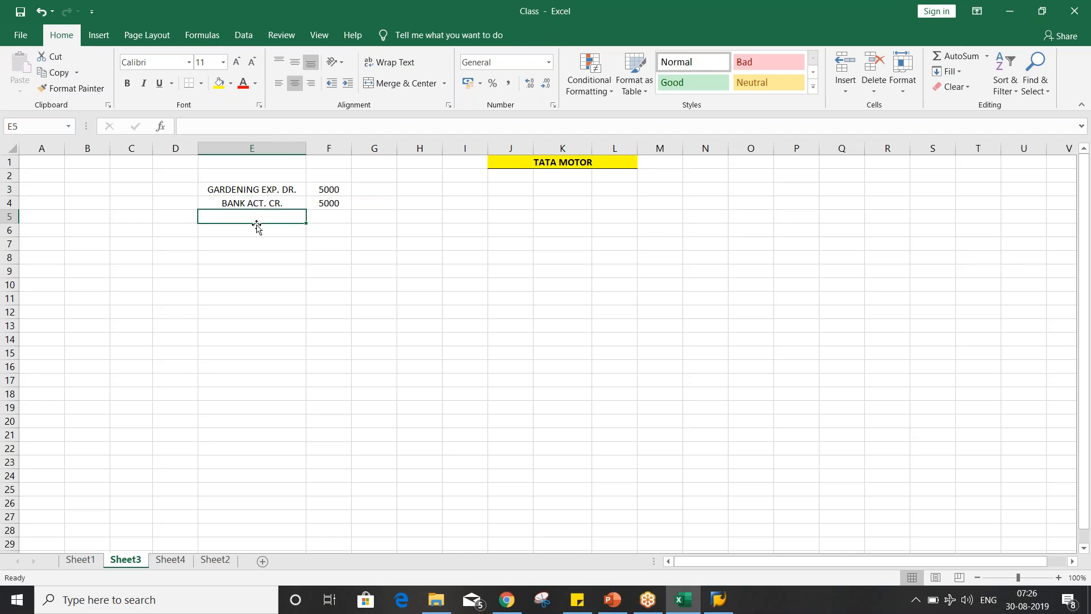
pyautogui.click(253, 229)
pyautogui.moveTo(253, 191); pyautogui.dragTo(319, 204)
pyautogui.click(275, 251)
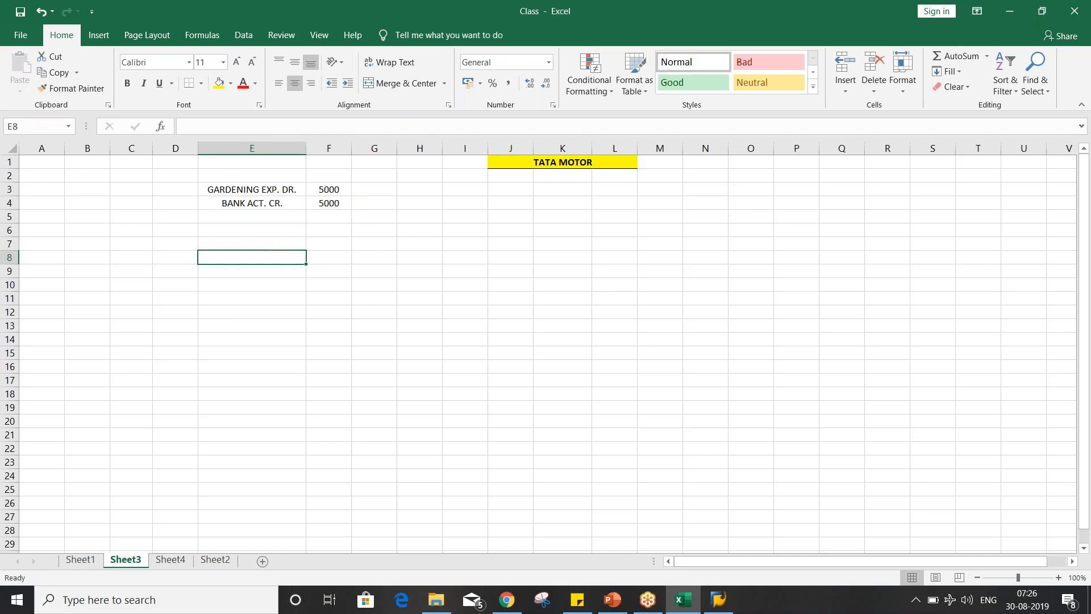
pyautogui.click(258, 227)
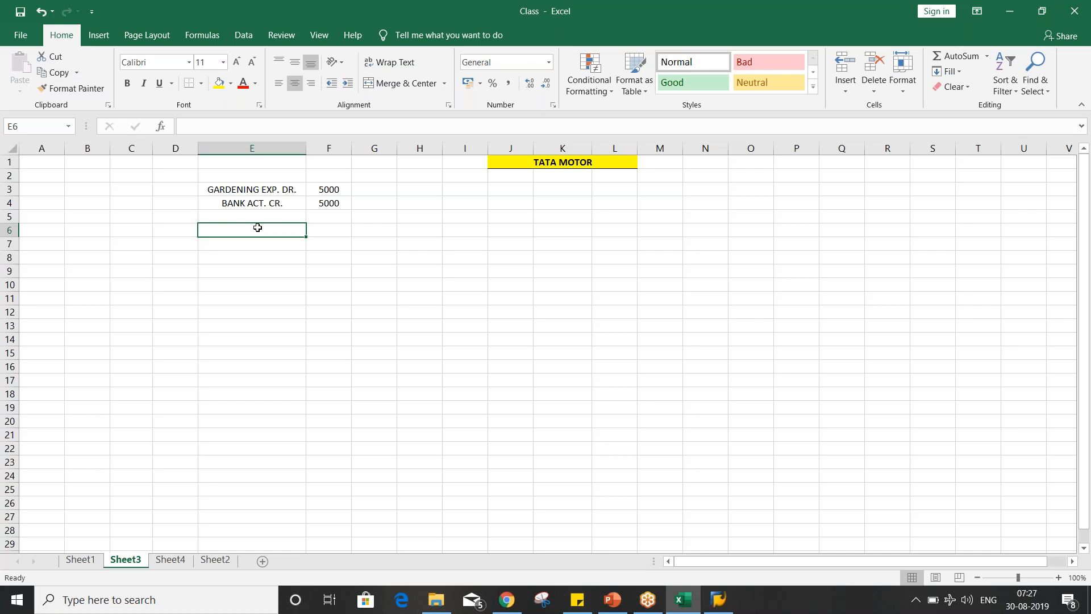
pyautogui.moveTo(248, 191); pyautogui.dragTo(309, 203)
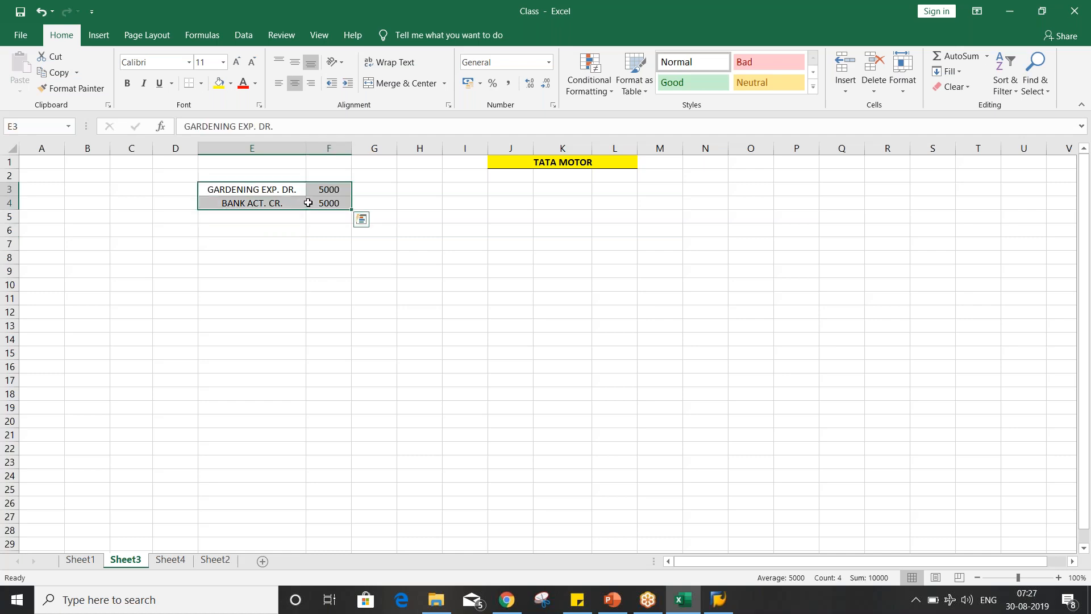
# - Switch to SAP Logon, open the FICO connection and log on to client 800 with the user name and password
pyautogui.click(720, 598)
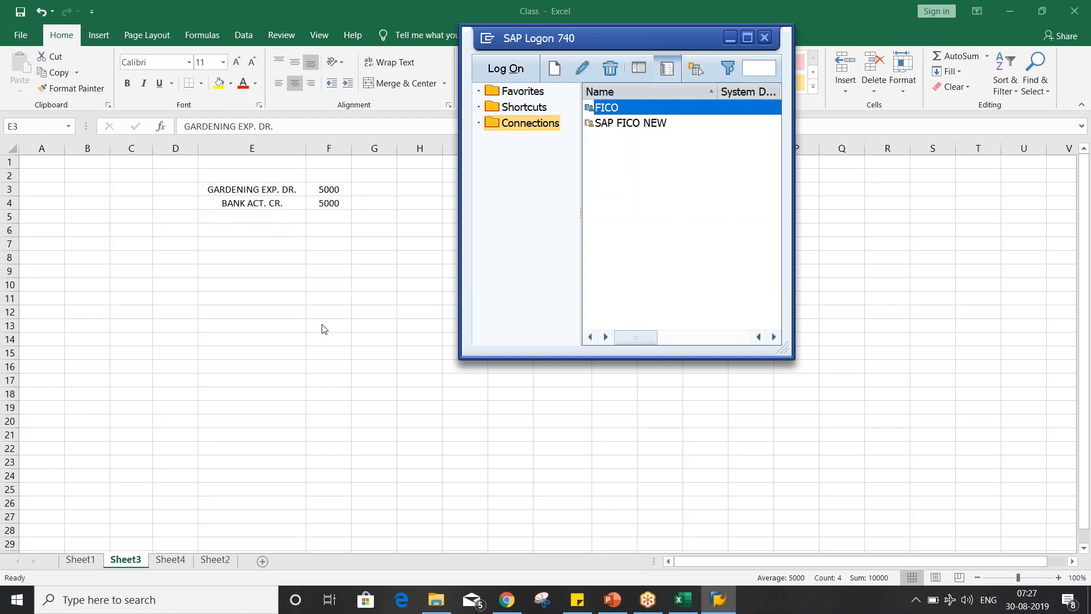
pyautogui.press('Return')
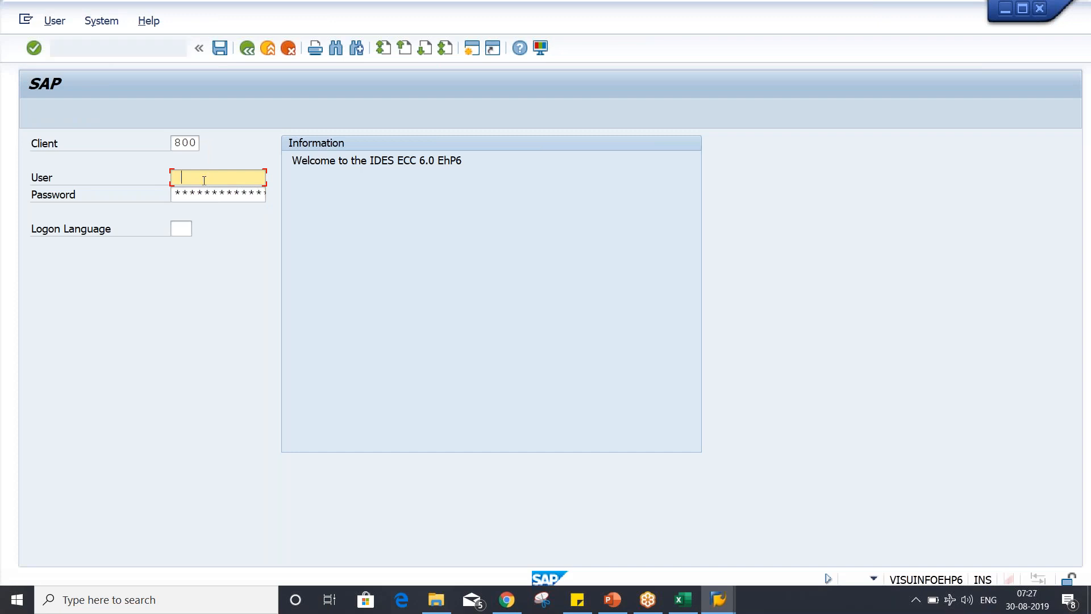
pyautogui.click(203, 180)
pyautogui.click(206, 194)
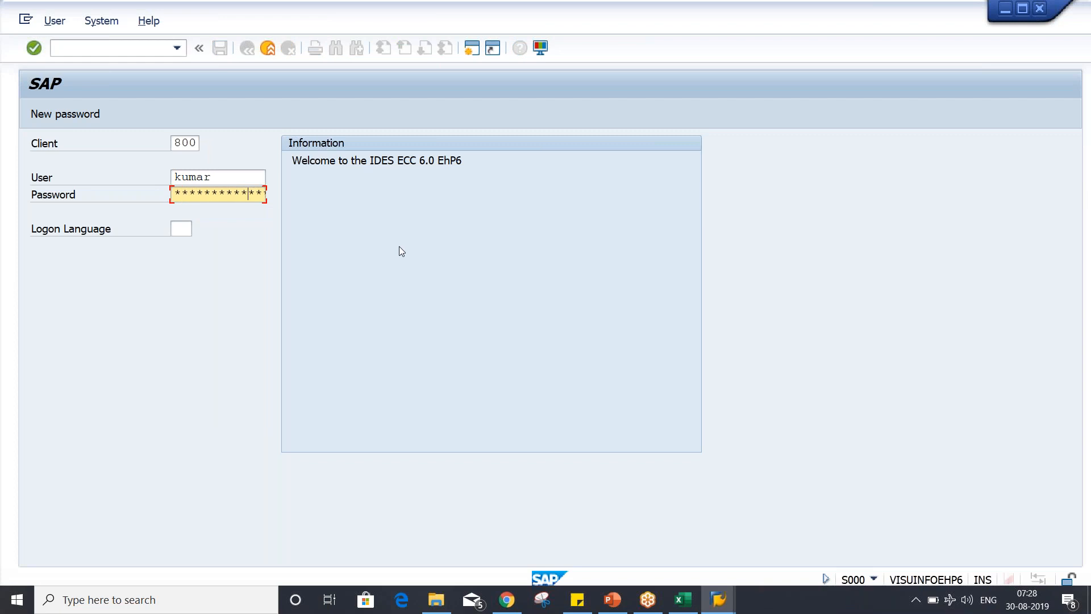
pyautogui.press('Return')
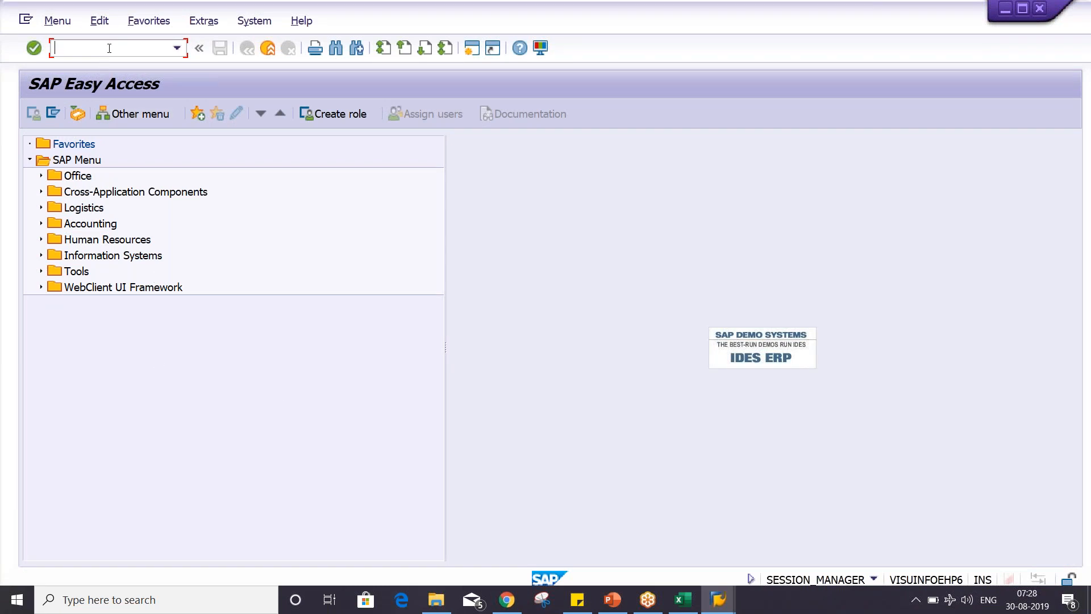
# - In transaction FS00, list the G/L accounts of company code TM02 and expand the EXPENSE ACT GROUP folder
pyautogui.write('FS00')
pyautogui.press('Return')
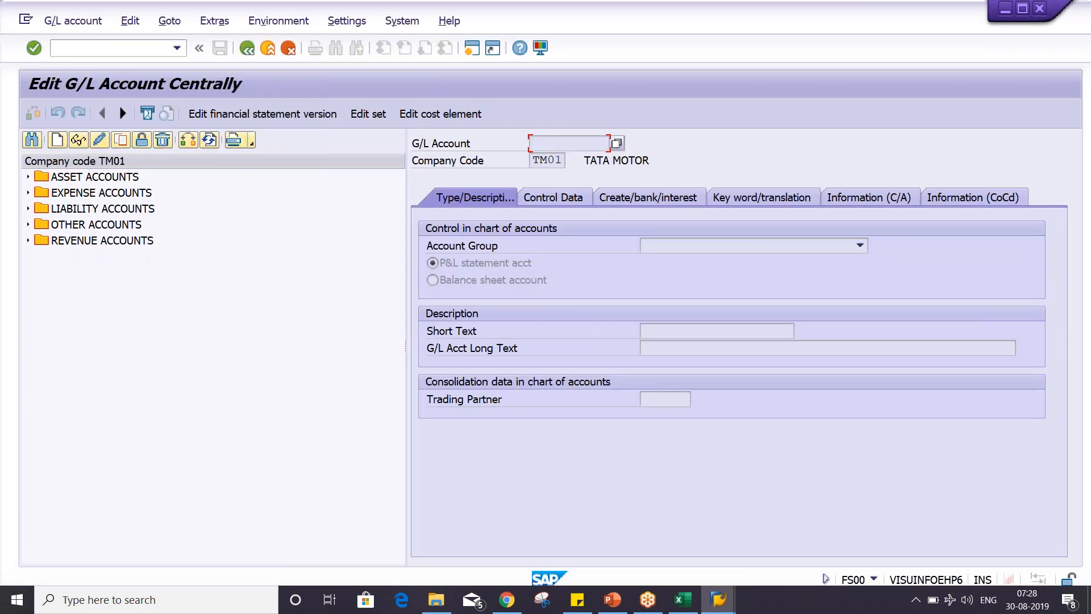
pyautogui.click(189, 141)
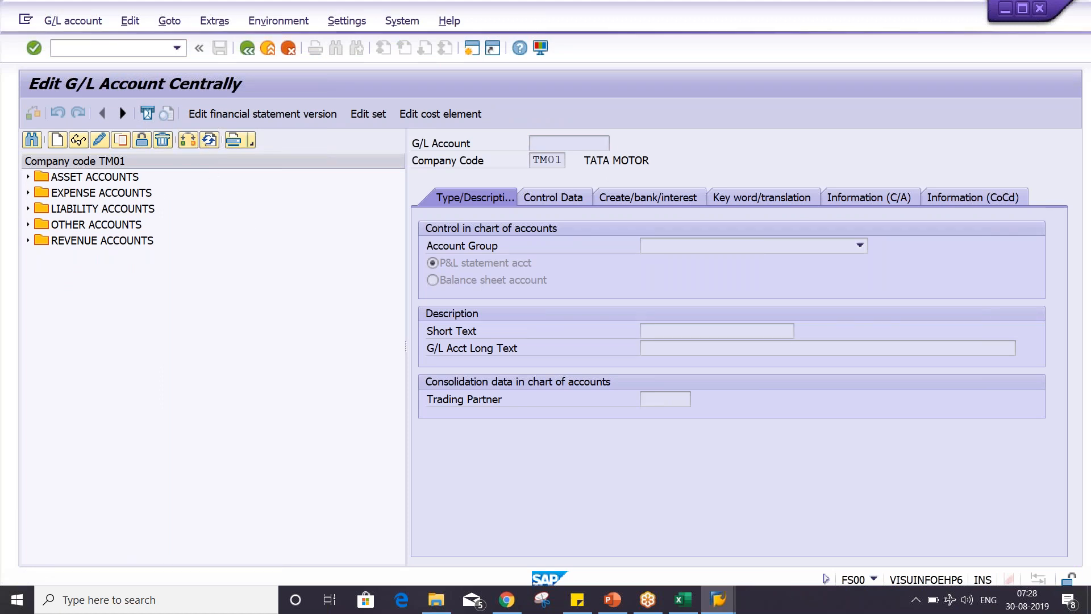
pyautogui.write('TM02')
pyautogui.press('Return')
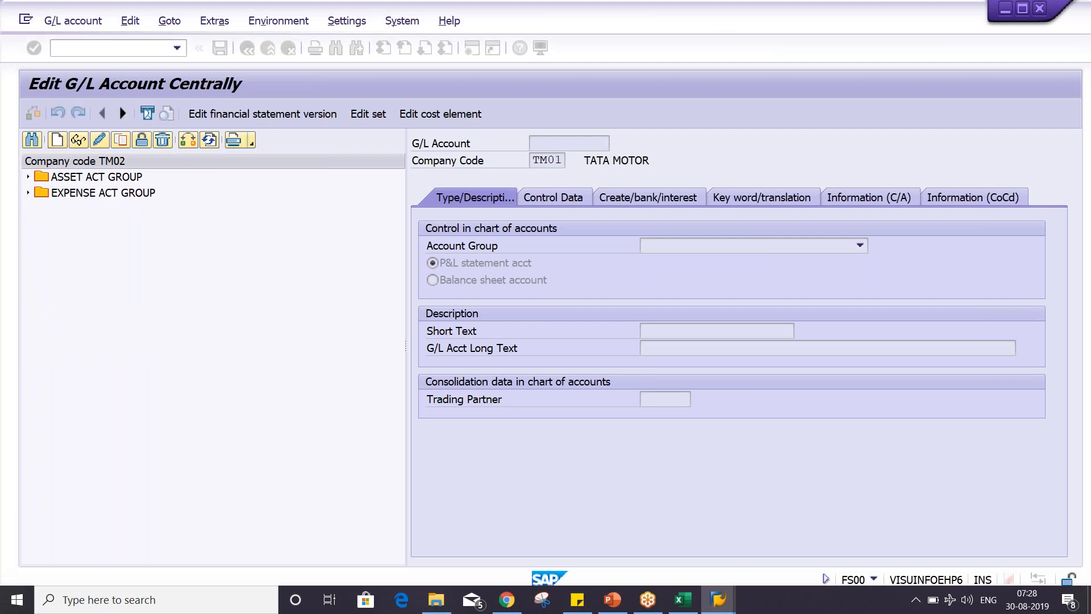
pyautogui.click(72, 194)
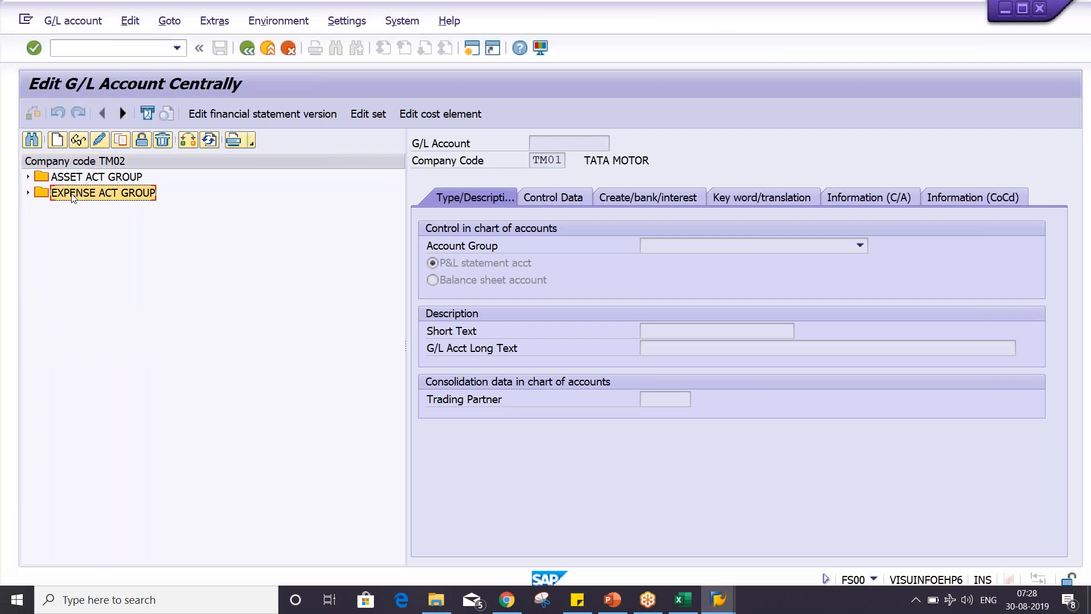
pyautogui.click(27, 194)
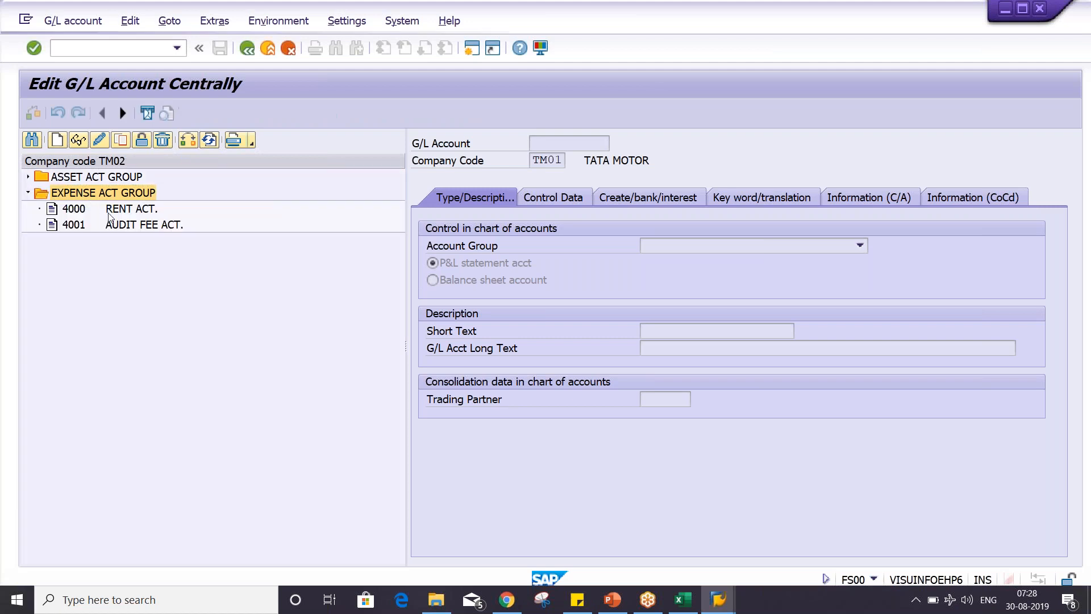
# - Start copying G/L account 4000 RENT ACT. of company code TM02
pyautogui.click(124, 225)
pyautogui.click(126, 210)
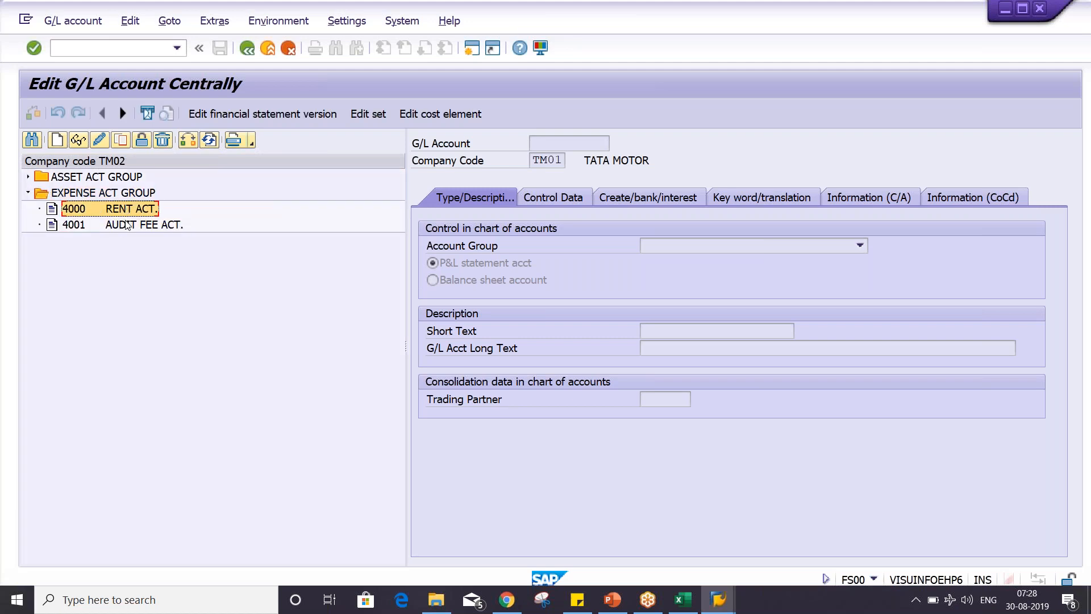
pyautogui.click(129, 226)
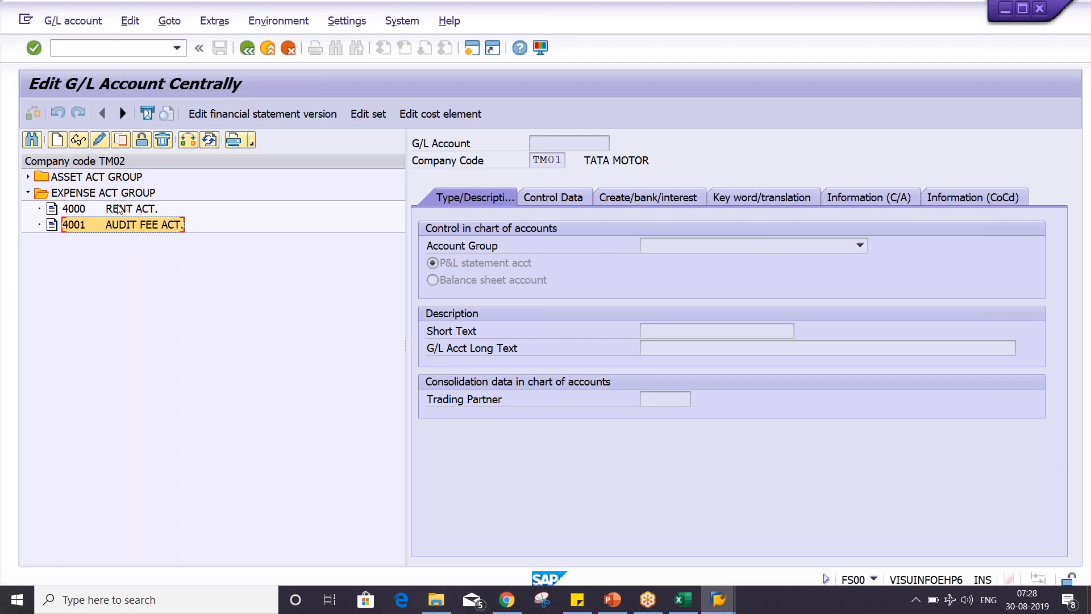
pyautogui.click(126, 210)
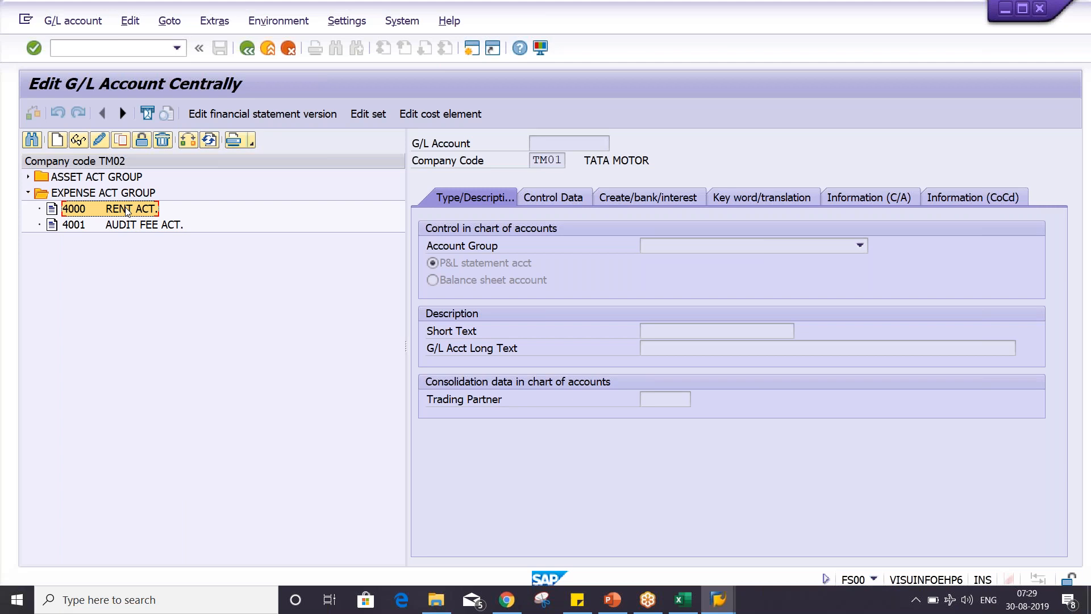
pyautogui.click(121, 140)
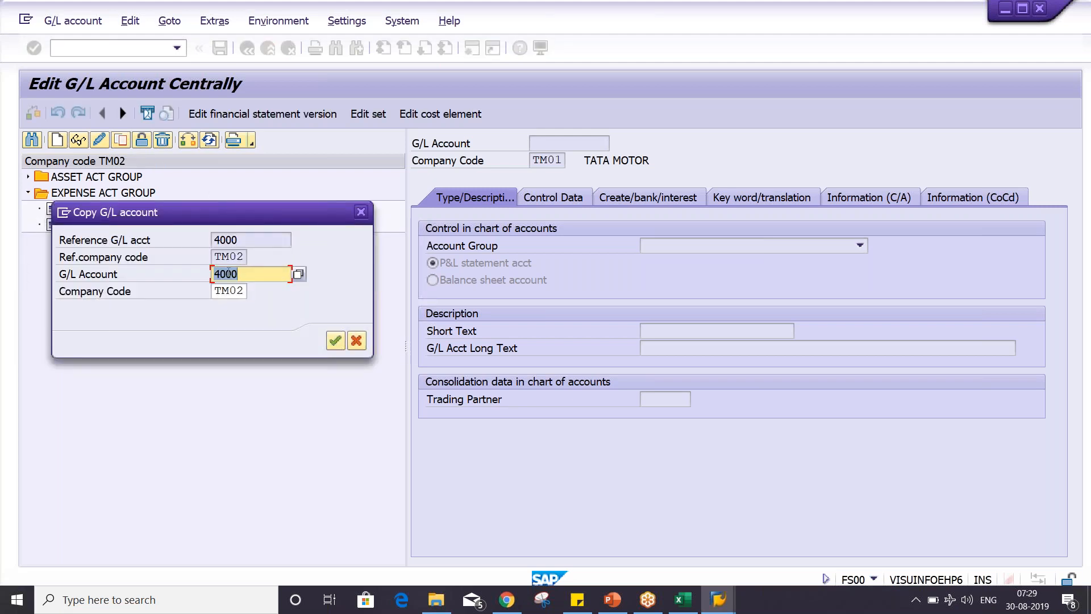
# - Set the new G/L account number to 4002 in company code TM02 and carry out the copy from reference account 4000
pyautogui.click(244, 240)
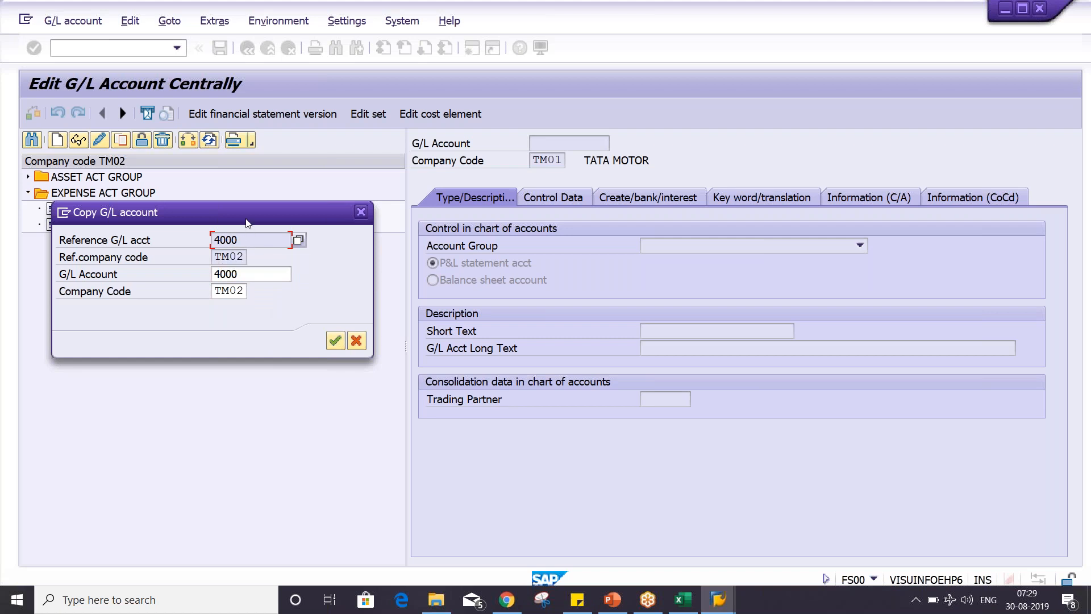
pyautogui.moveTo(249, 220); pyautogui.dragTo(316, 296)
pyautogui.moveTo(309, 350); pyautogui.dragTo(236, 347)
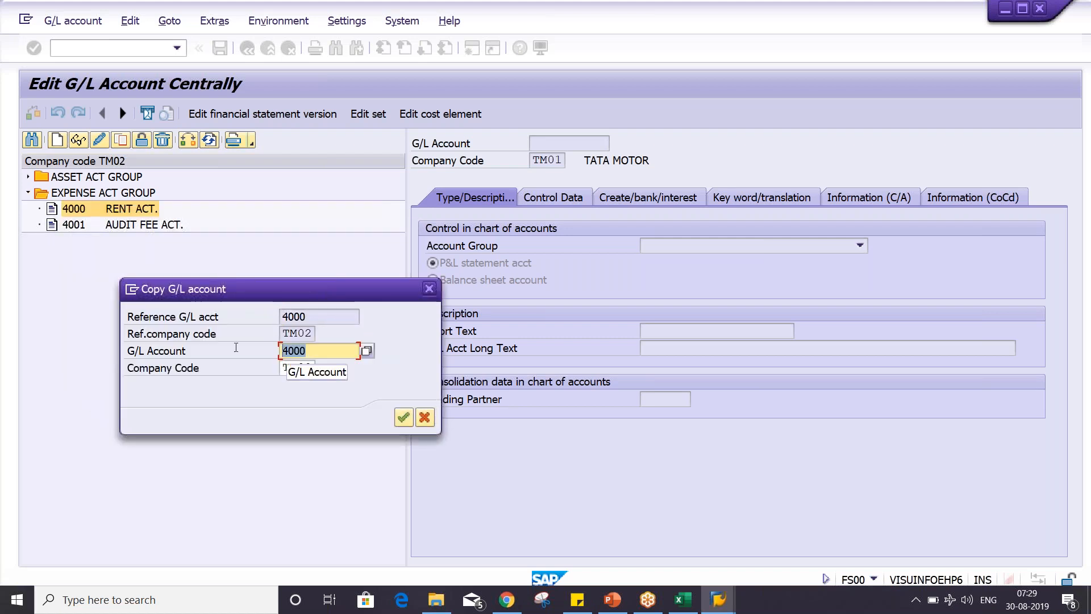
pyautogui.press('BackSpace')
pyautogui.click(292, 352)
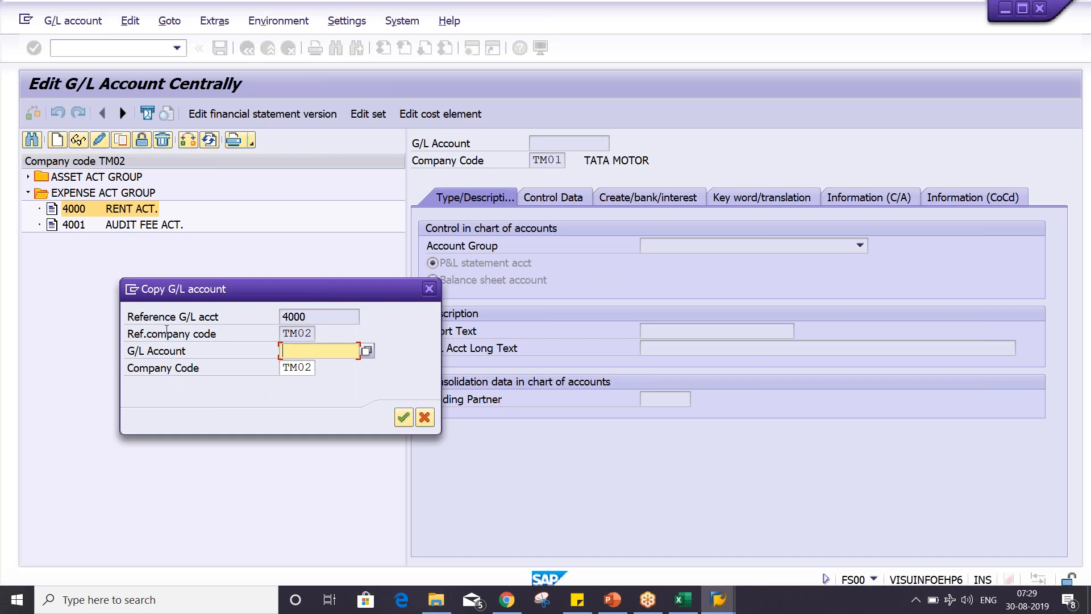
pyautogui.moveTo(335, 319); pyautogui.dragTo(274, 316)
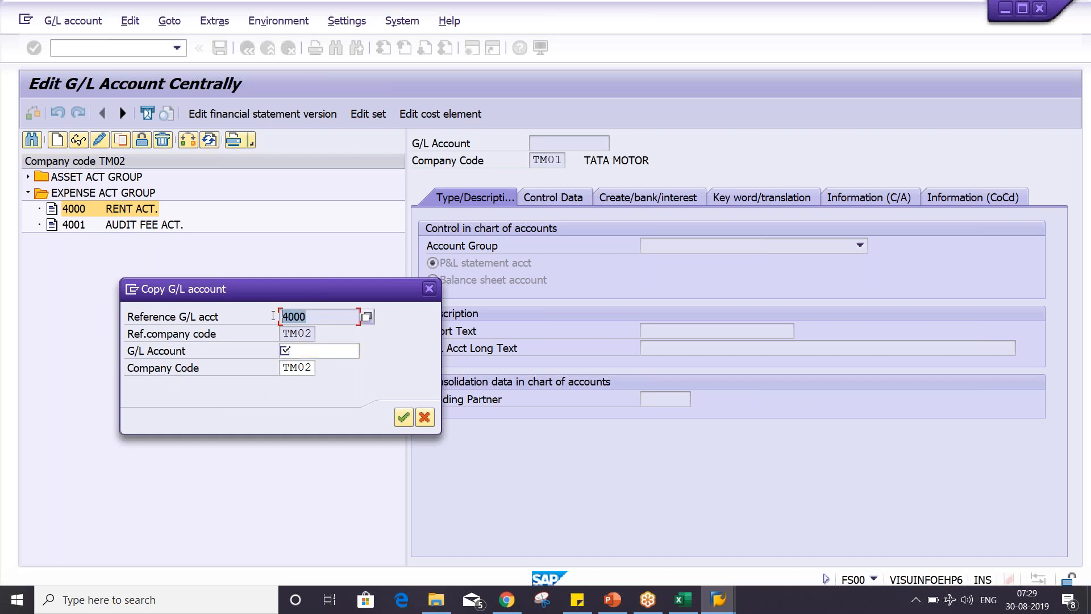
pyautogui.click(333, 315)
pyautogui.click(357, 346)
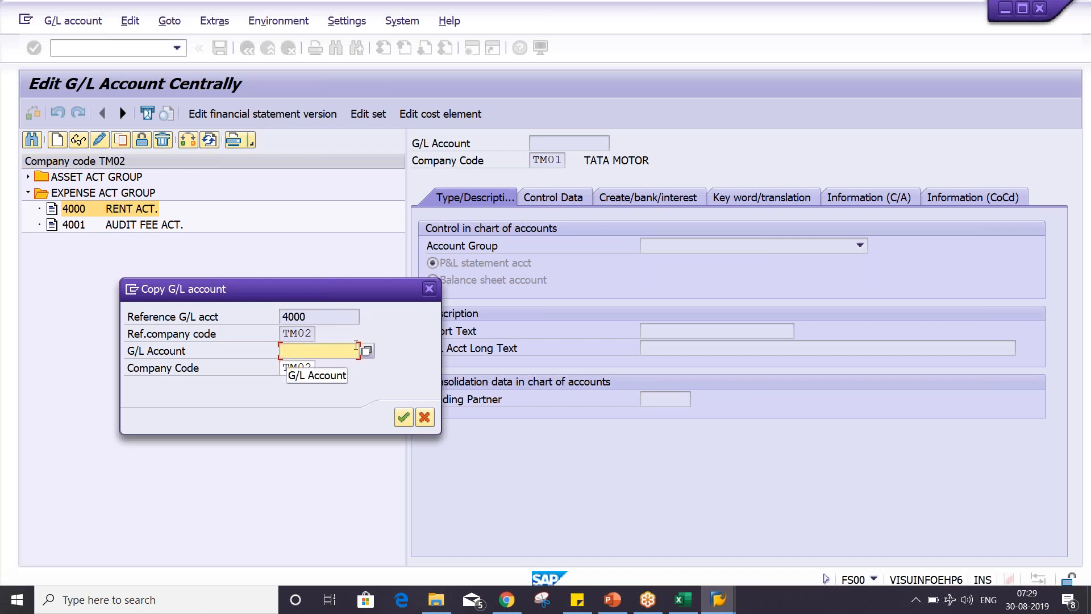
pyautogui.write('4002')
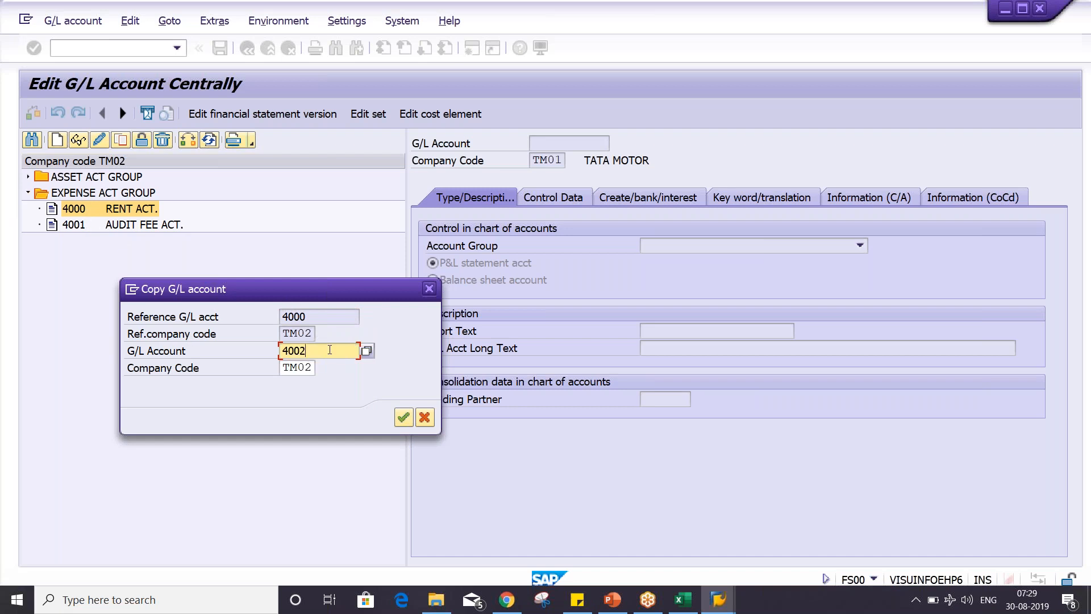
pyautogui.press('Return')
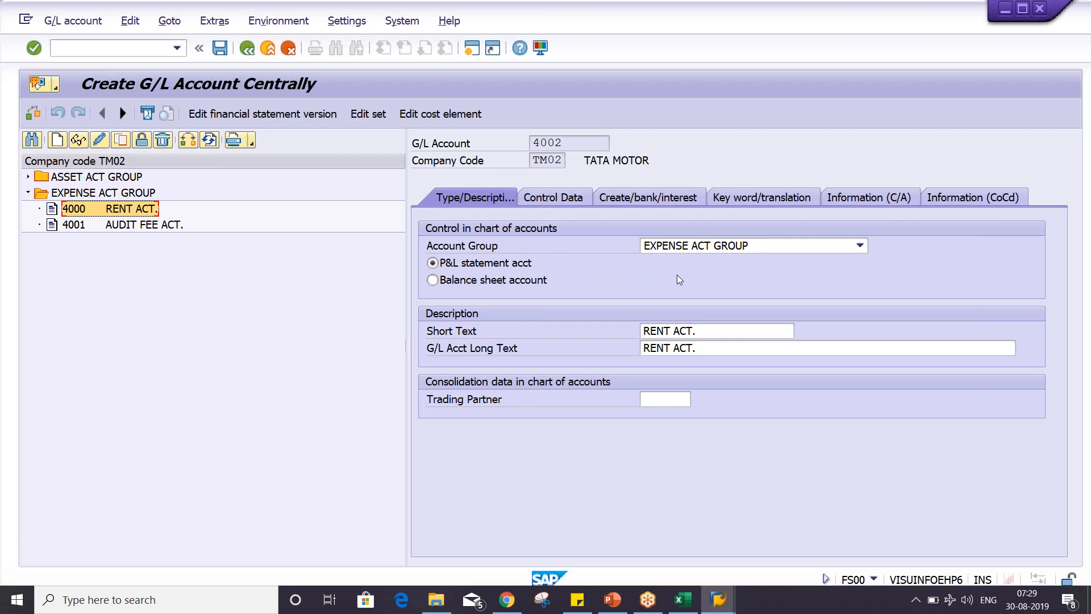
# - Change the short and long text of account 4002 to GARDENING EXP. ACT. and save the account
pyautogui.moveTo(739, 329); pyautogui.dragTo(533, 348)
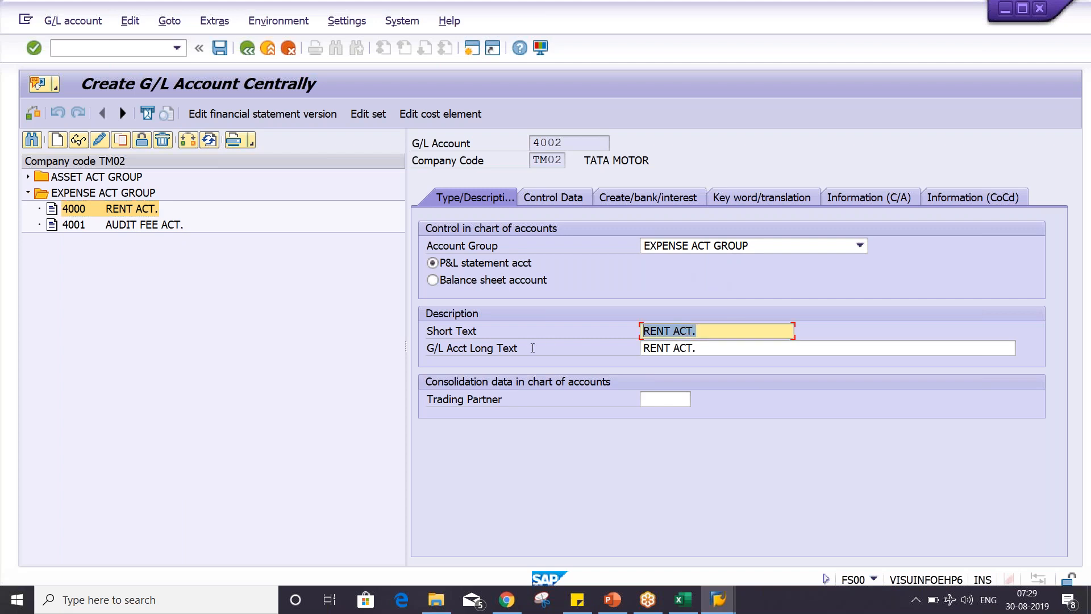
pyautogui.write('GAR')
pyautogui.press('Down')
pyautogui.press('Return')
pyautogui.hotkey('shift', 'Home')
pyautogui.hotkey('ctrl', 'c')
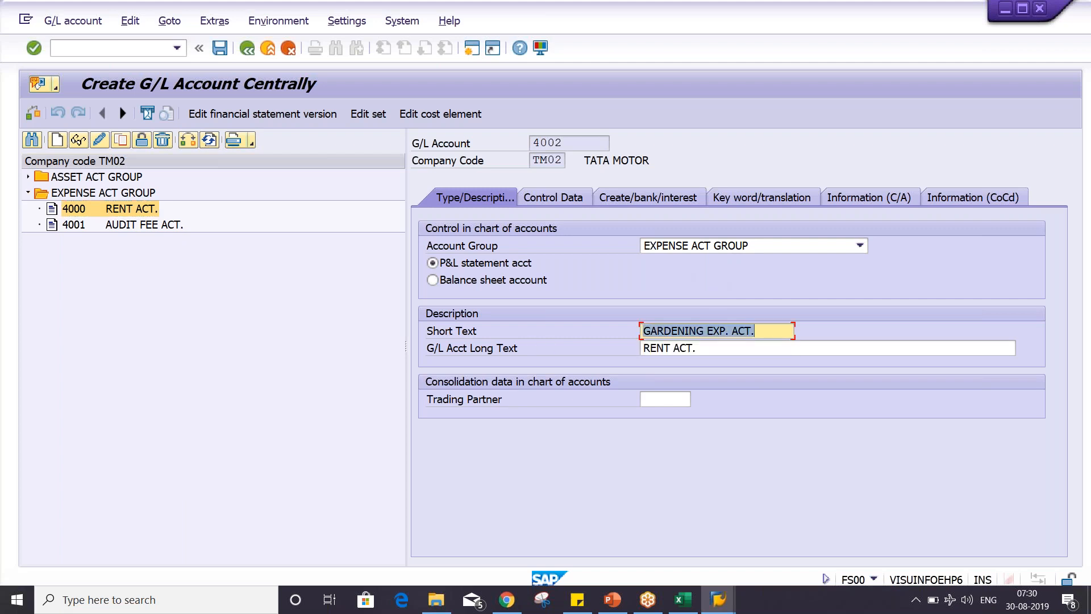
pyautogui.press('Tab')
pyautogui.hotkey('ctrl', 'v')
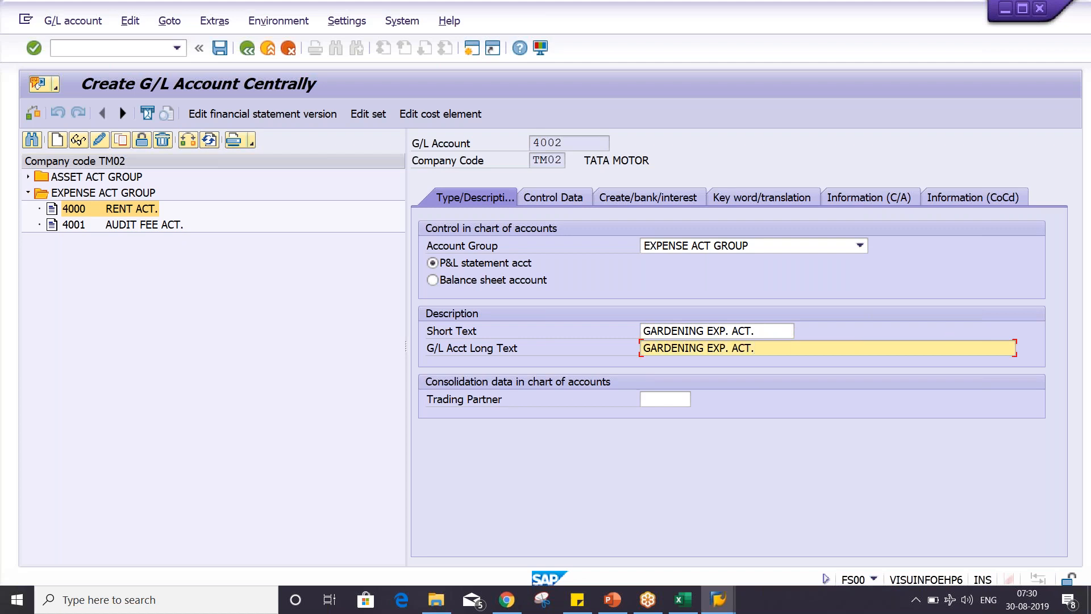
pyautogui.press('Return')
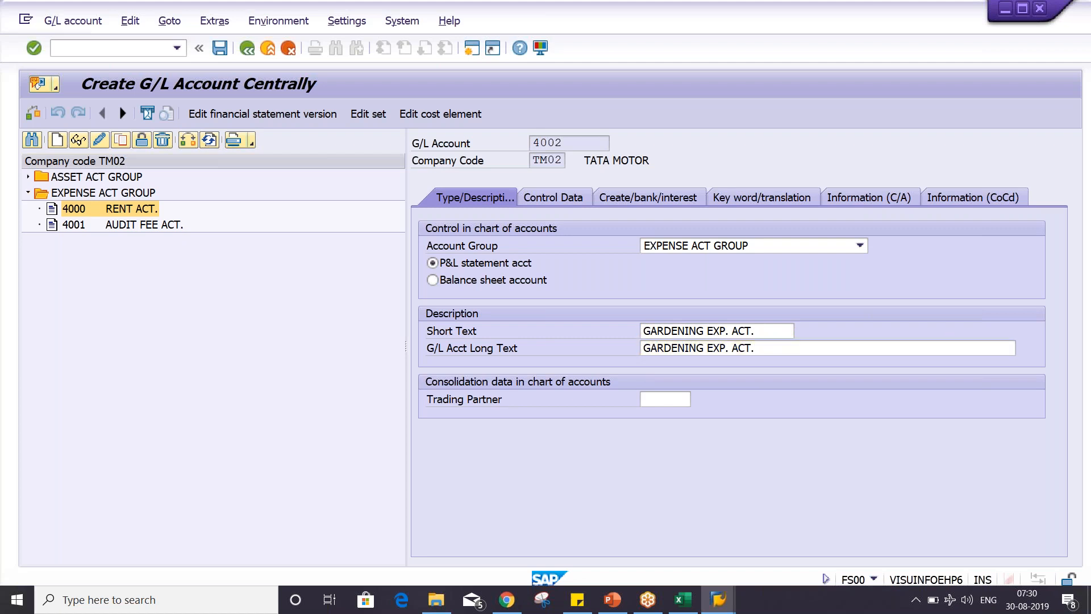
pyautogui.hotkey('ctrl', 's')
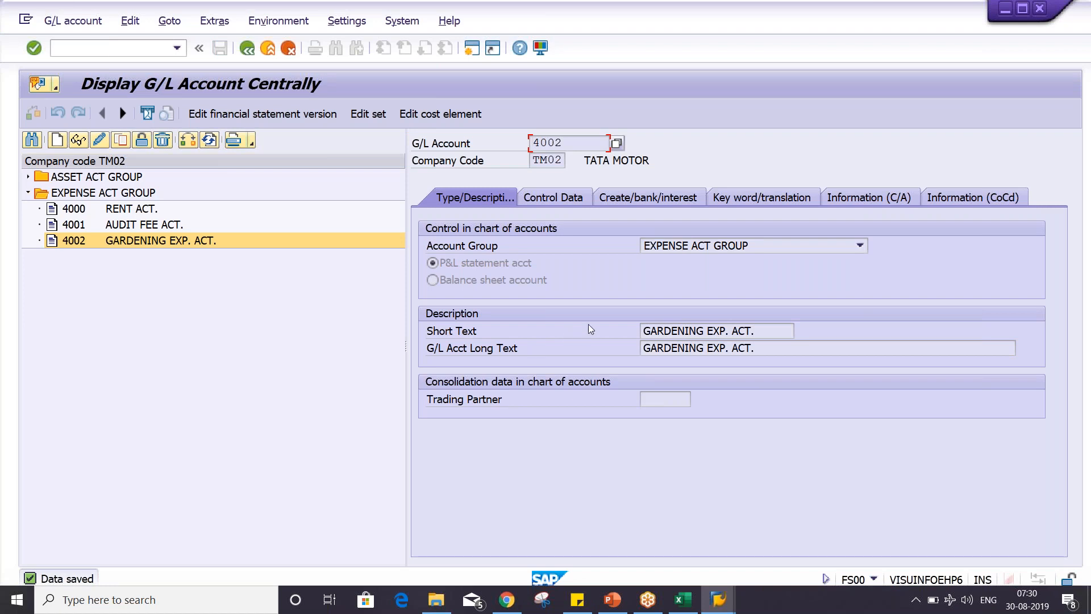
pyautogui.click(775, 333)
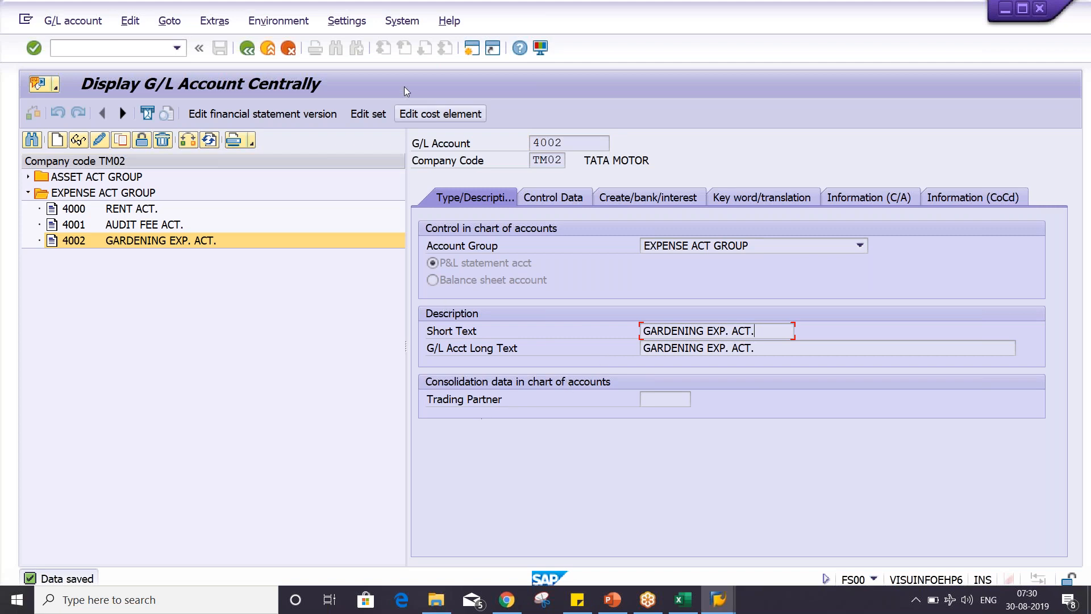
# - In a new session, start transaction FBN1 and open the document number intervals of company code TM02 for editing
pyautogui.click(465, 53)
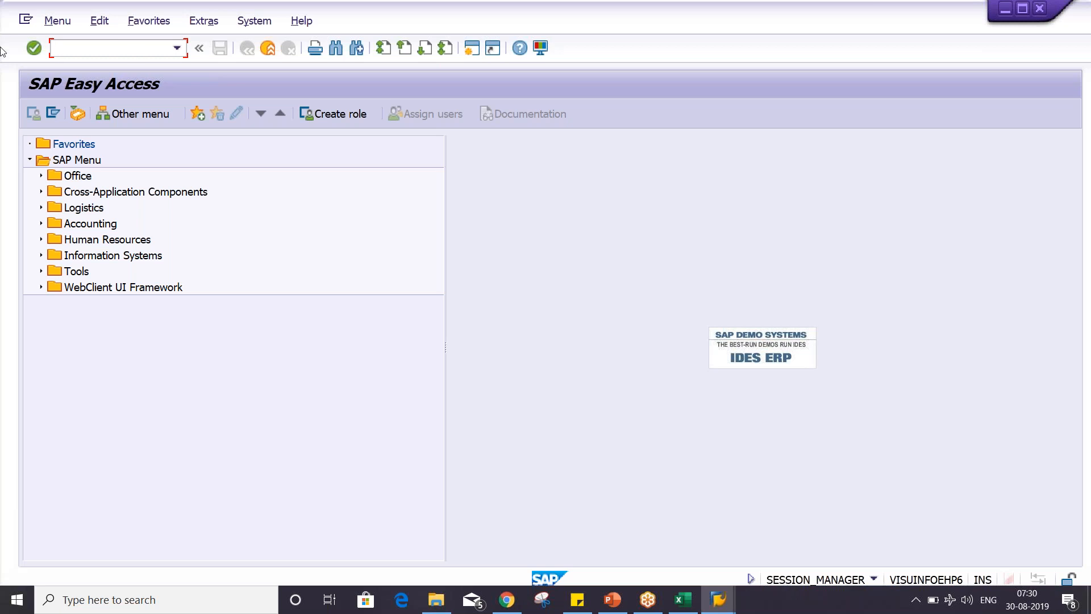
pyautogui.write('X')
pyautogui.press('BackSpace')
pyautogui.write('FBN1N')
pyautogui.press('BackSpace')
pyautogui.press('Return')
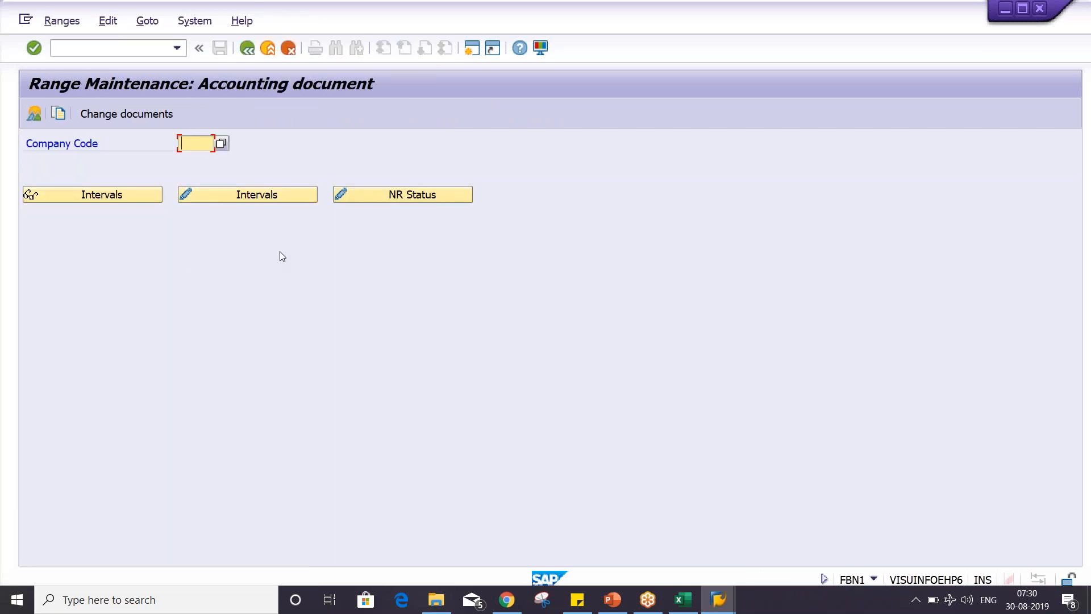
pyautogui.write('TM02')
pyautogui.click(253, 199)
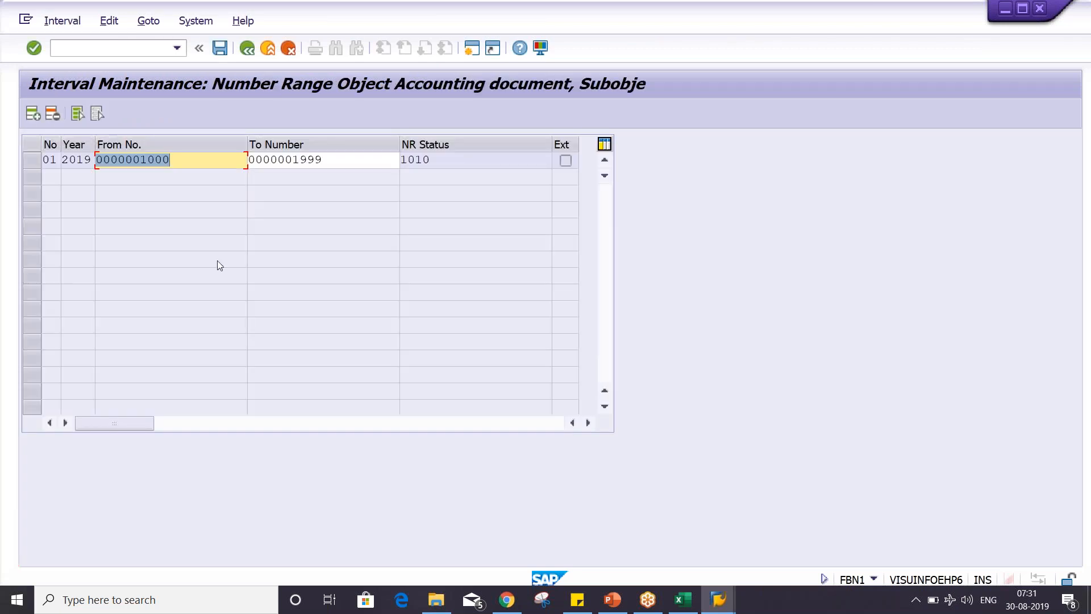
# - Insert number range interval X2 for year 2019 running from 9000 to 9100
pyautogui.click(32, 114)
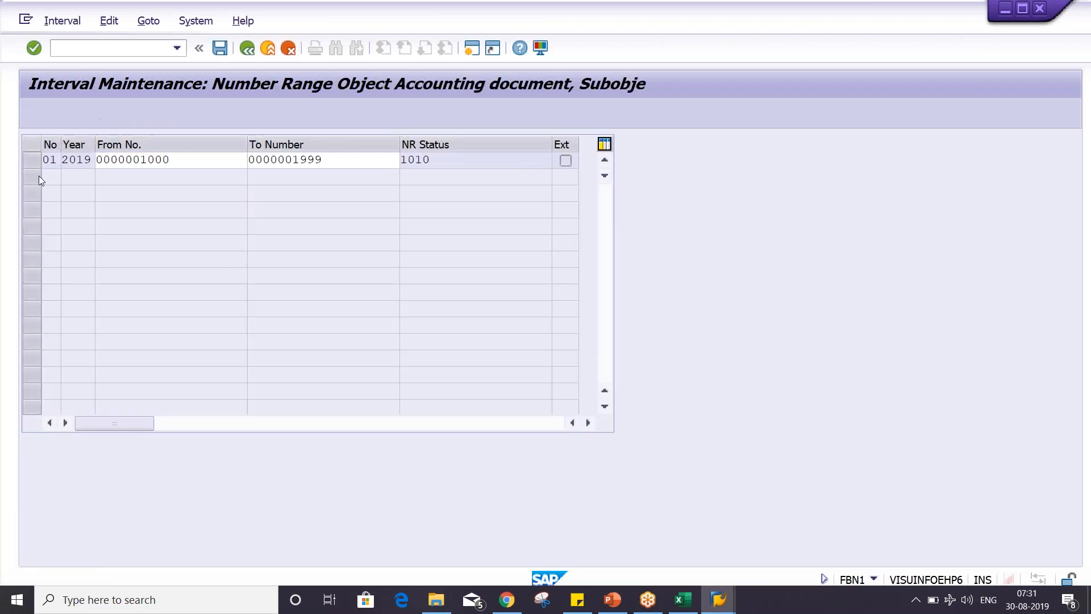
pyautogui.write('X')
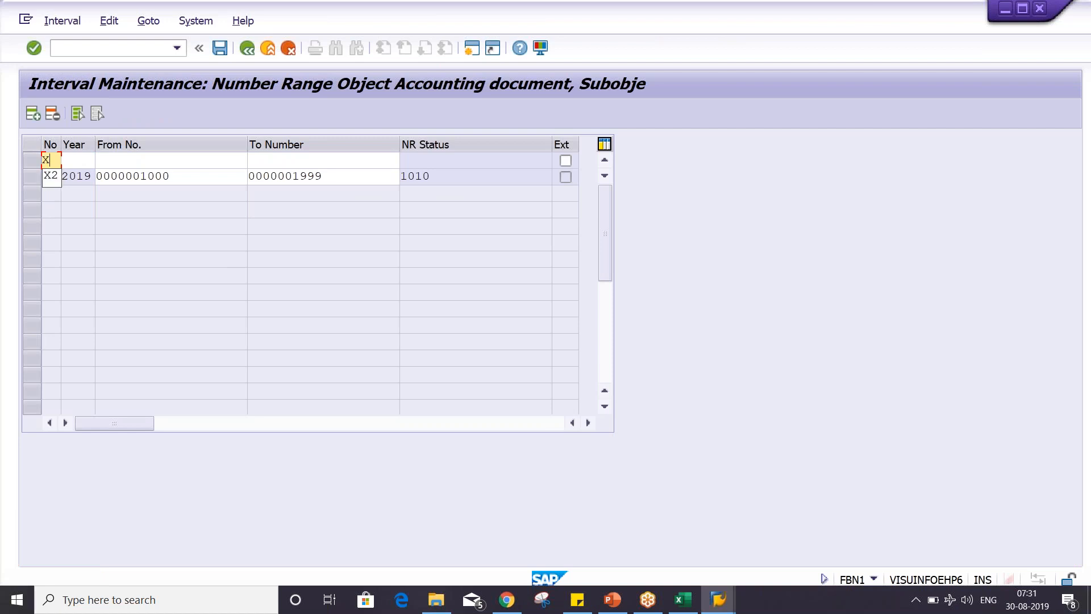
pyautogui.write('2')
pyautogui.press('Tab')
pyautogui.write('2019')
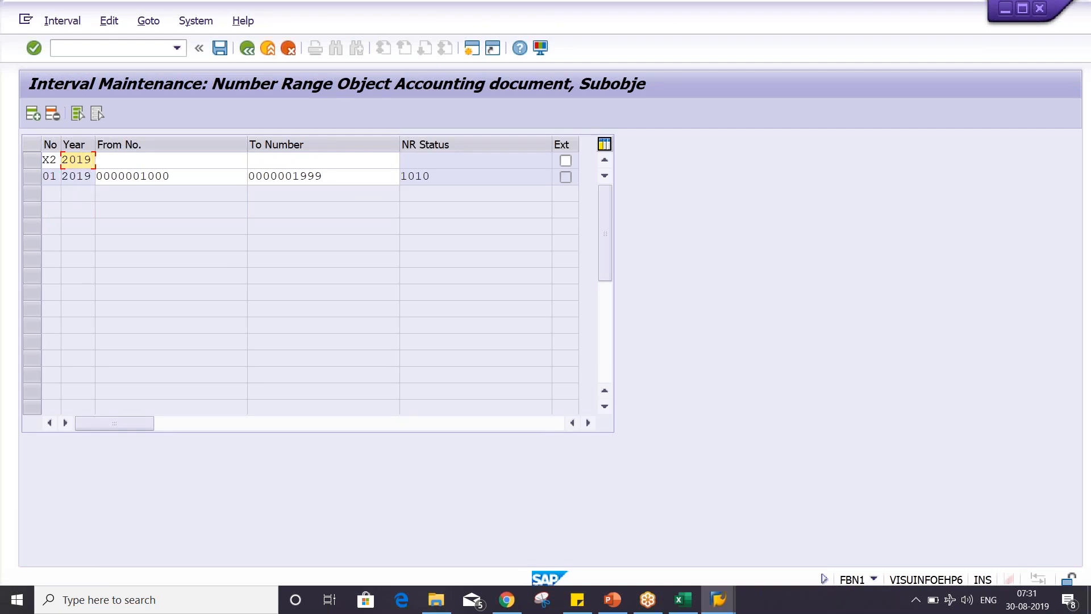
pyautogui.press('Tab')
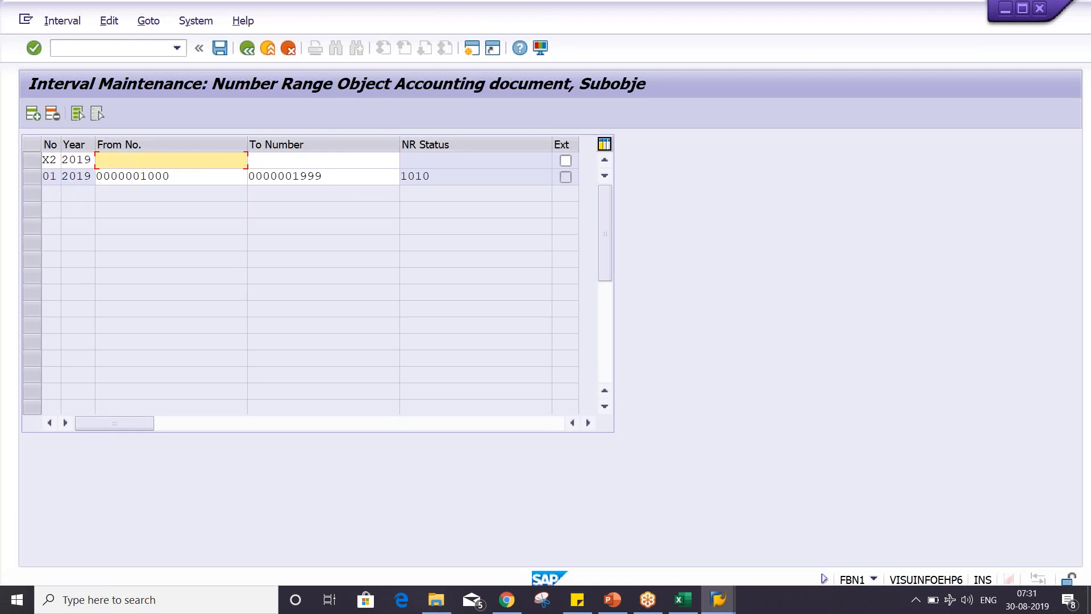
pyautogui.write('9000')
pyautogui.press('Tab')
pyautogui.write('9')
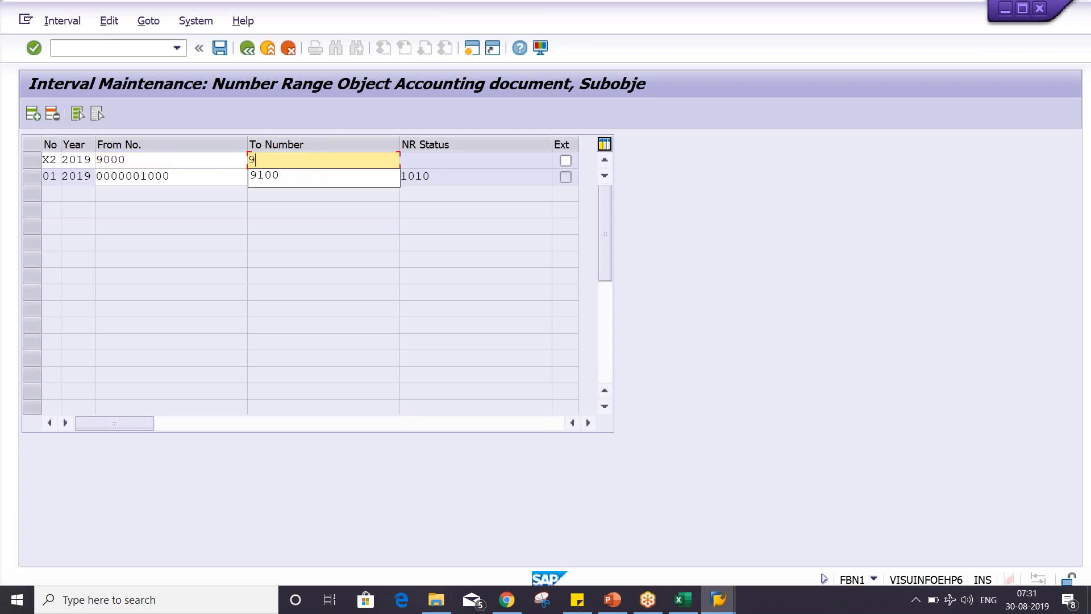
pyautogui.write('100')
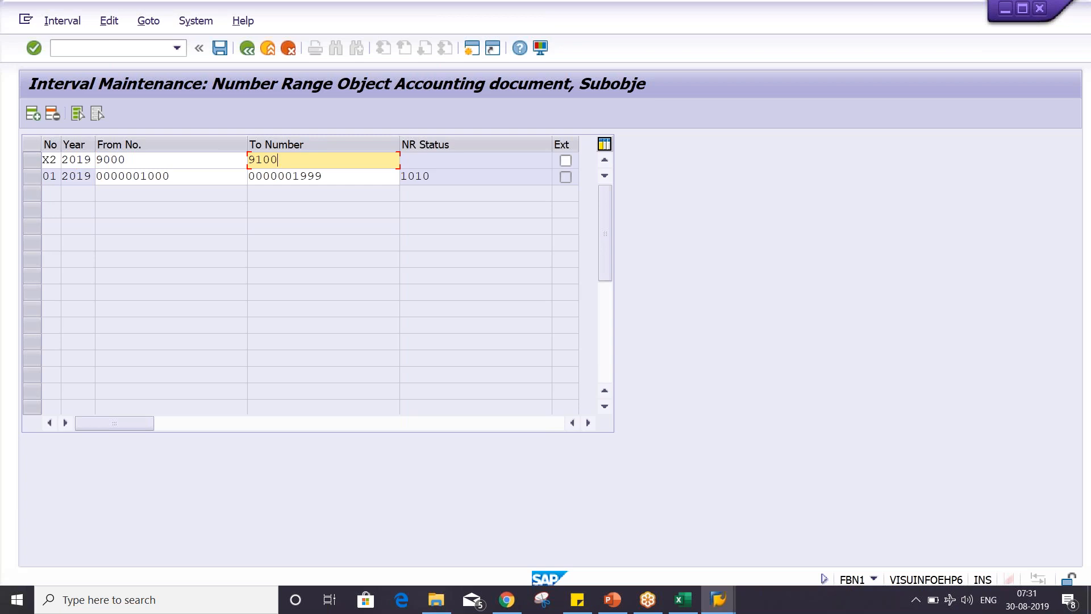
pyautogui.press('Return')
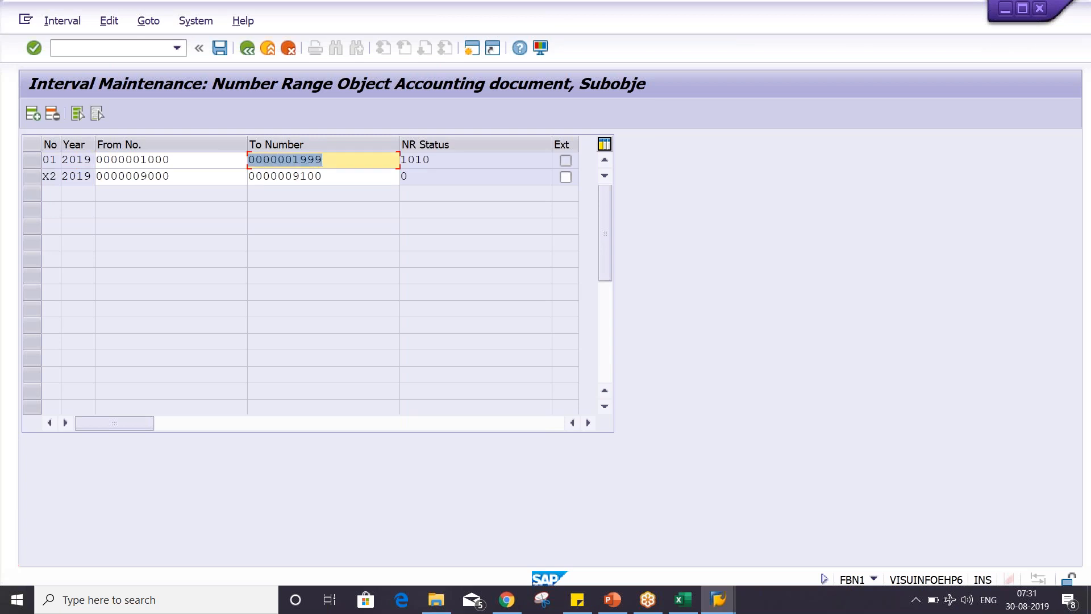
# - Save the number range intervals, acknowledge the transport notice and select the X2 row
pyautogui.hotkey('ctrl', 's')
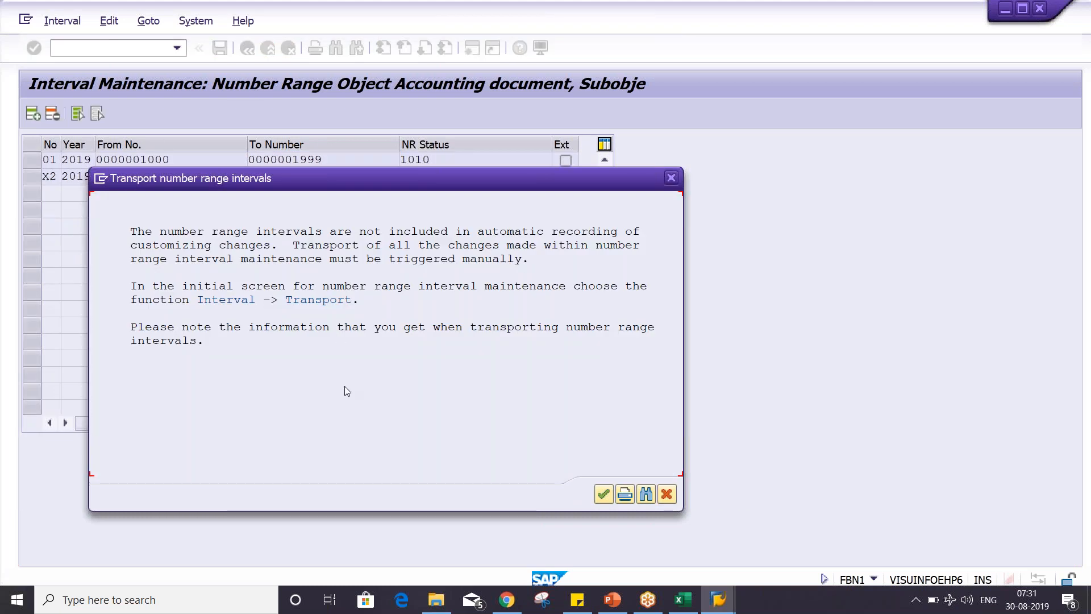
pyautogui.click(605, 495)
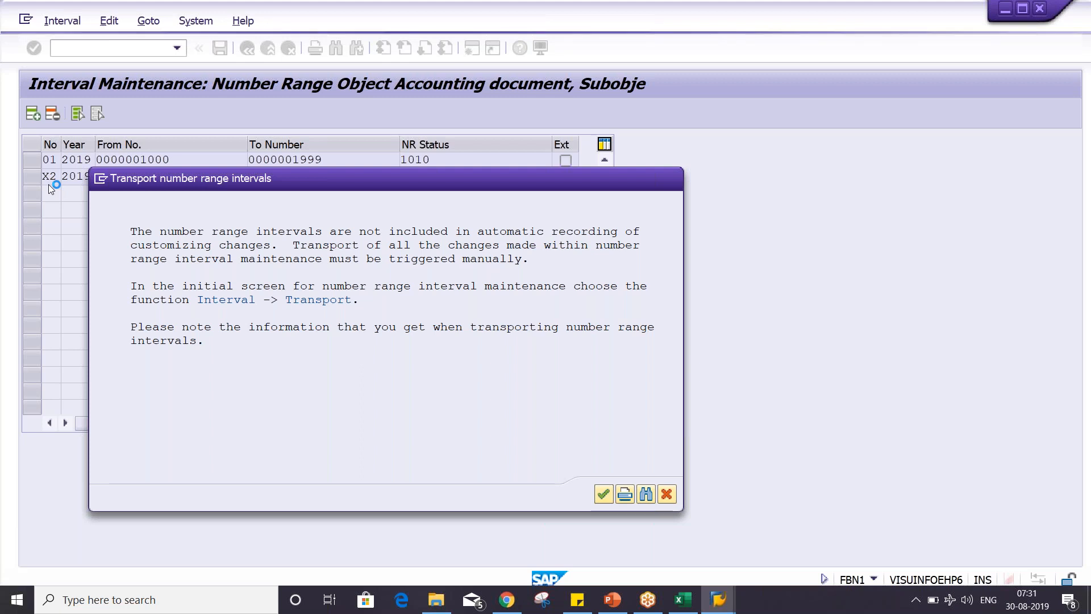
pyautogui.press('Return')
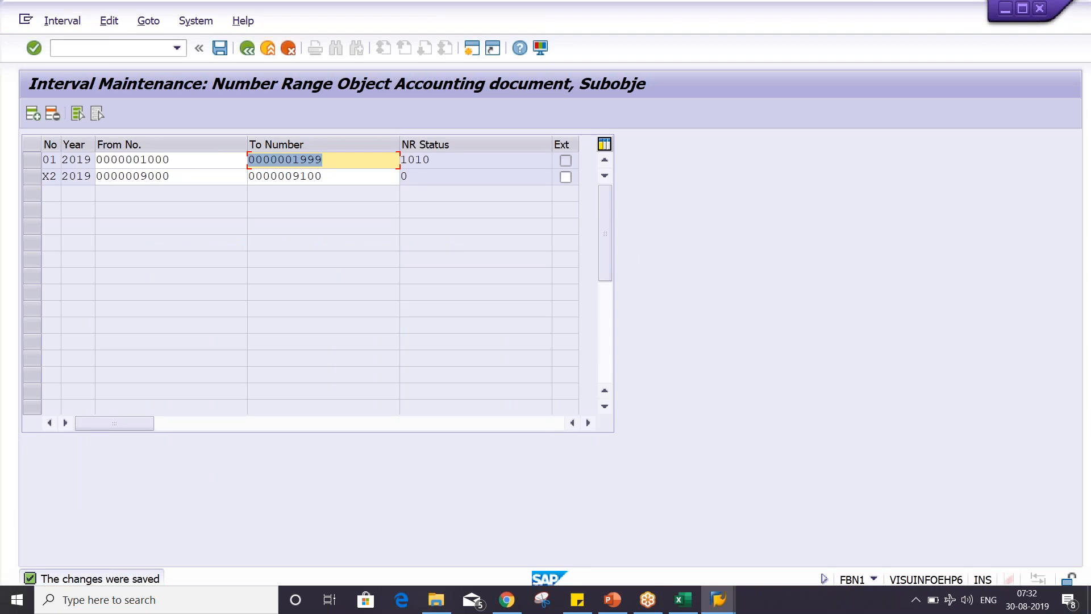
pyautogui.click(35, 179)
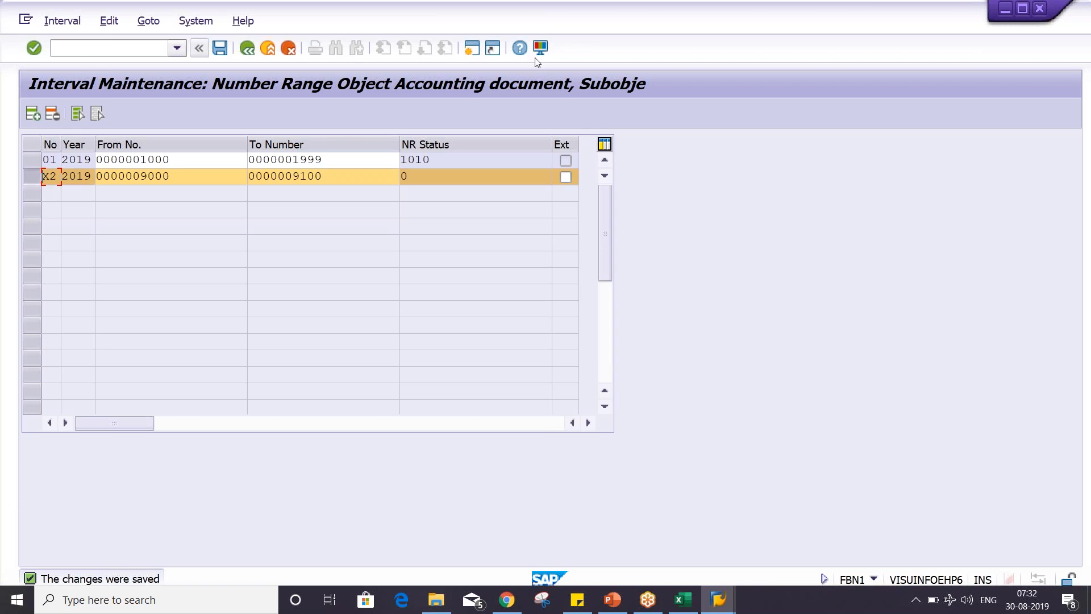
# - In a new session, start transaction F-01 to enter a sample document and go to its document type field
pyautogui.click(473, 52)
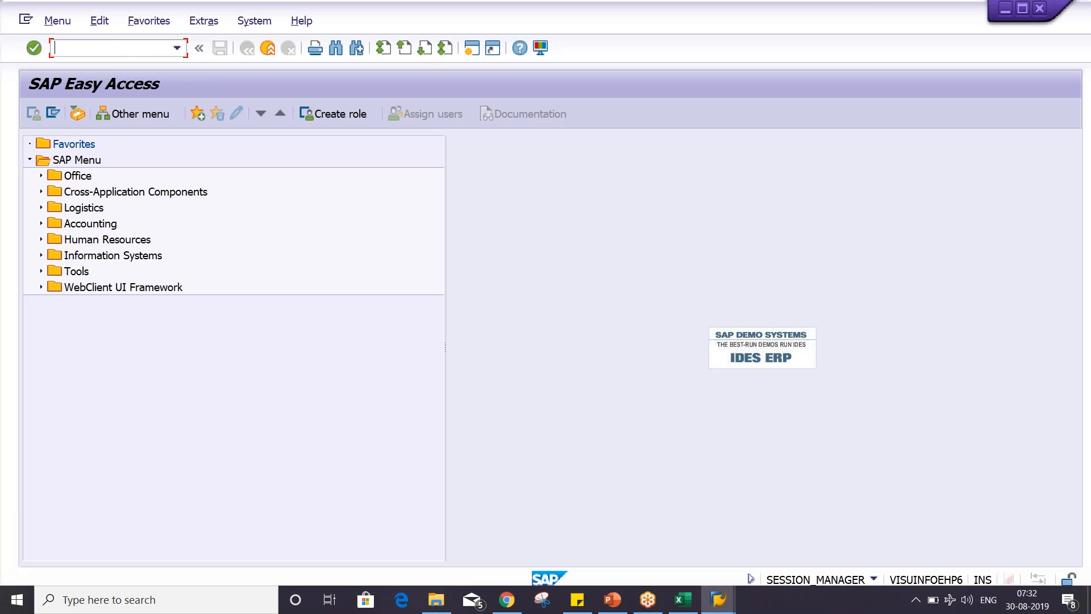
pyautogui.write('FBM1')
pyautogui.press('BackSpace')
pyautogui.press('BackSpace')
pyautogui.press('BackSpace')
pyautogui.write('-01')
pyautogui.press('Return')
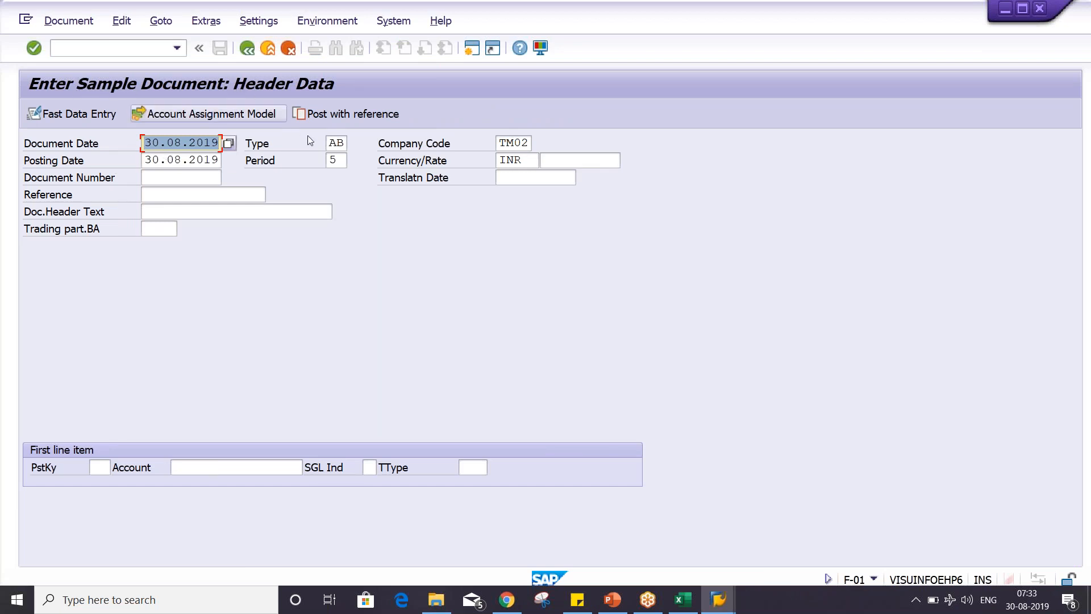
pyautogui.press('Tab')
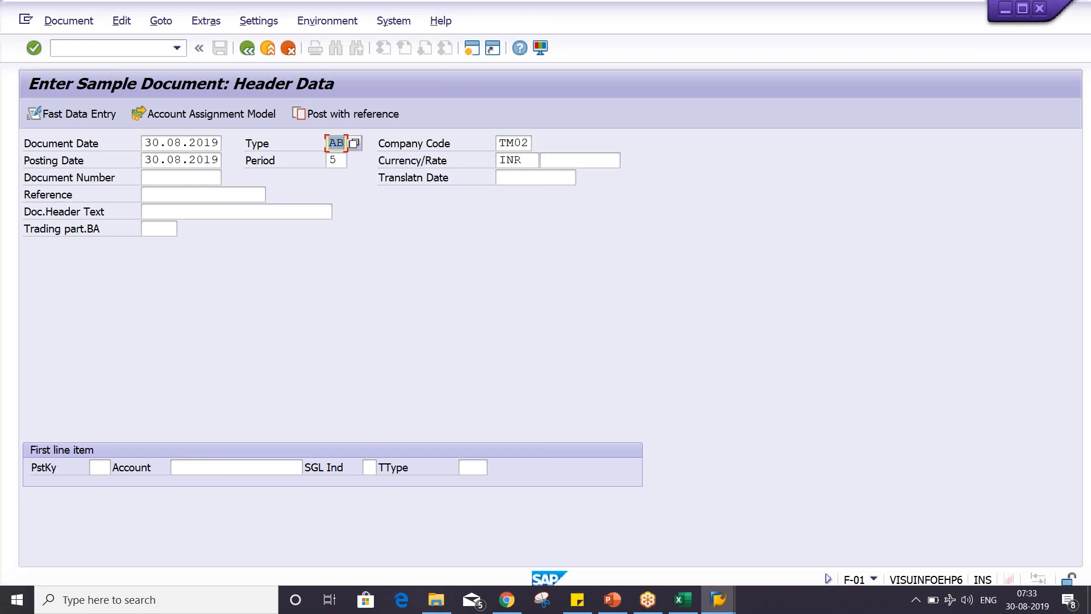
# - Start transaction FBM1 and set the sample document's type to SA
pyautogui.click(139, 51)
pyautogui.write('/NF')
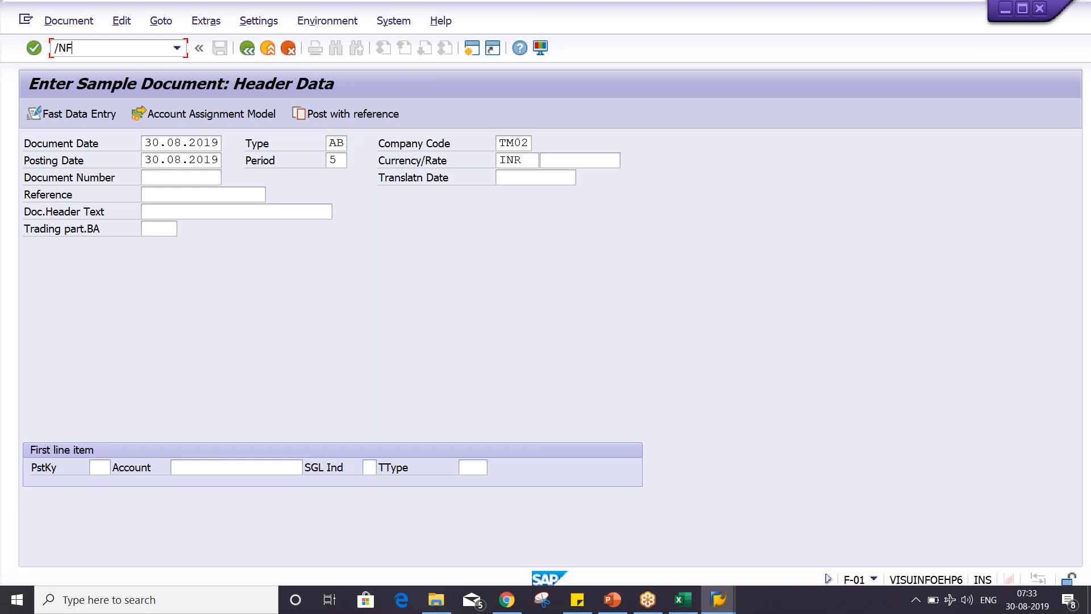
pyautogui.write('BM1')
pyautogui.press('Return')
pyautogui.click(341, 144)
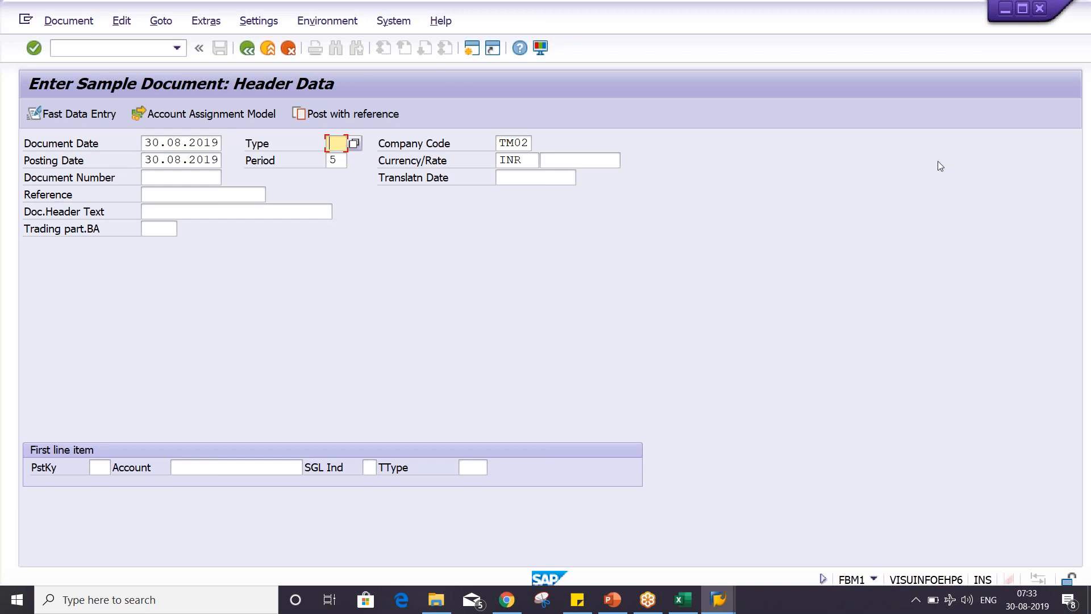
pyautogui.write('SA')
# - Switch to Excel to review the gardening expense and bank entry lines, and return to SAP
pyautogui.click(684, 601)
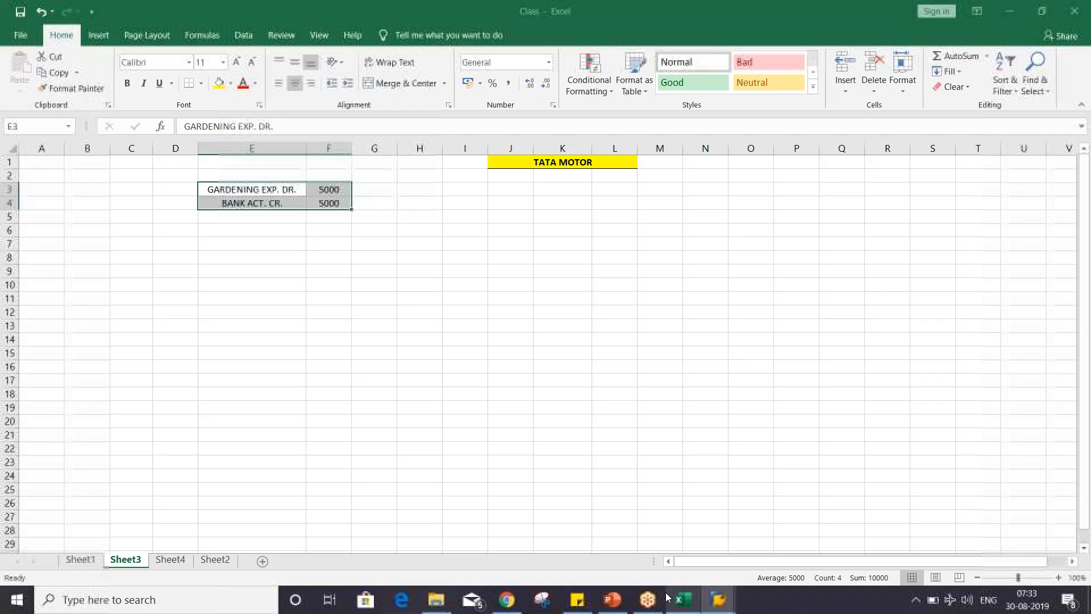
pyautogui.moveTo(243, 187); pyautogui.dragTo(327, 204)
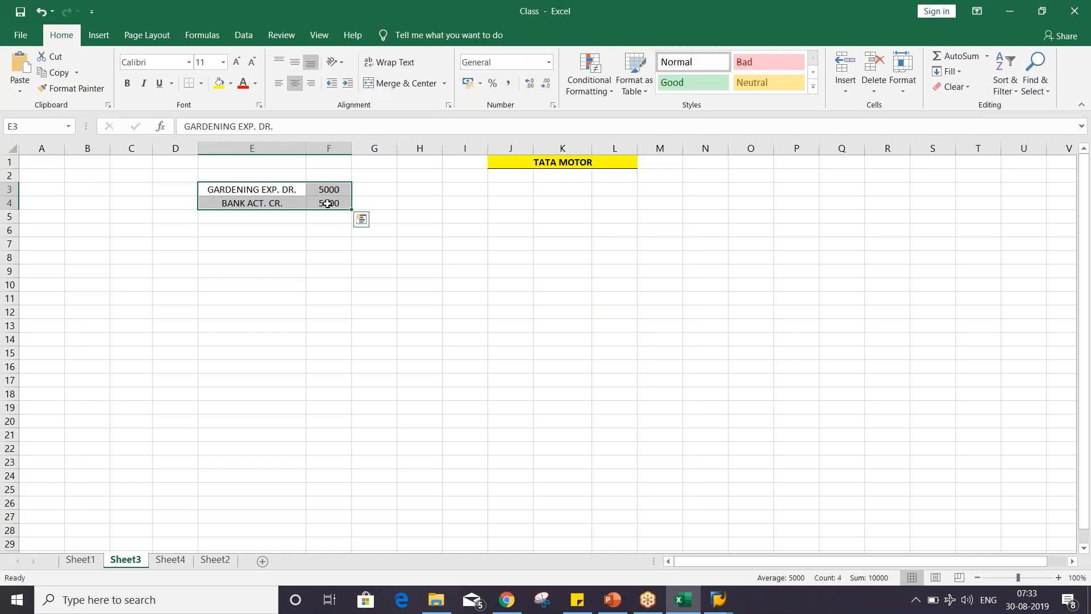
pyautogui.hotkey('alt', 'Tab')
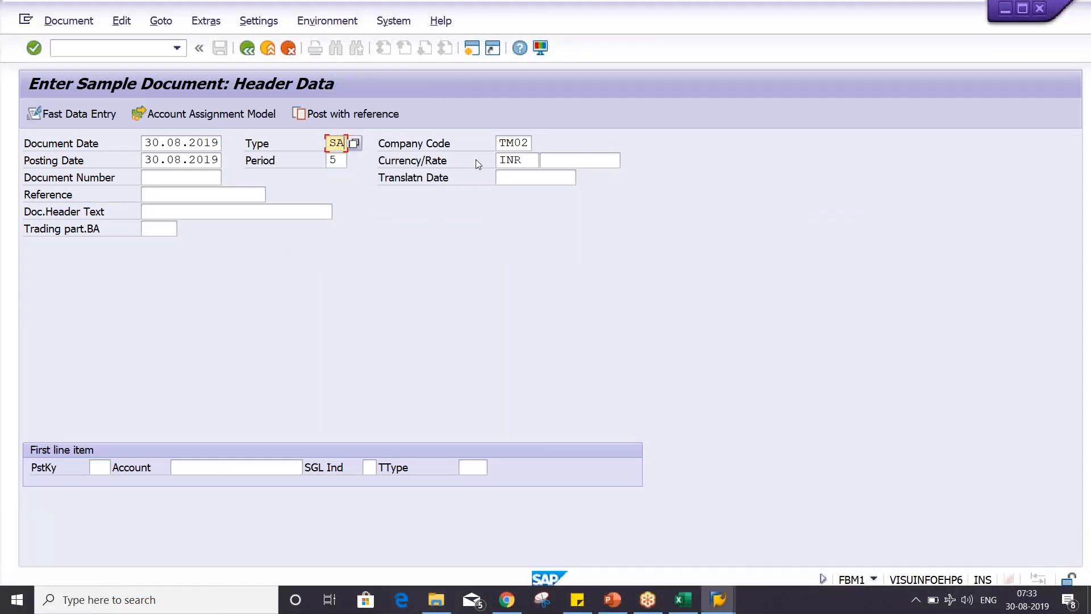
# - Enter TEST as the sample document's reference and go to the first line item's posting key
pyautogui.press('Tab')
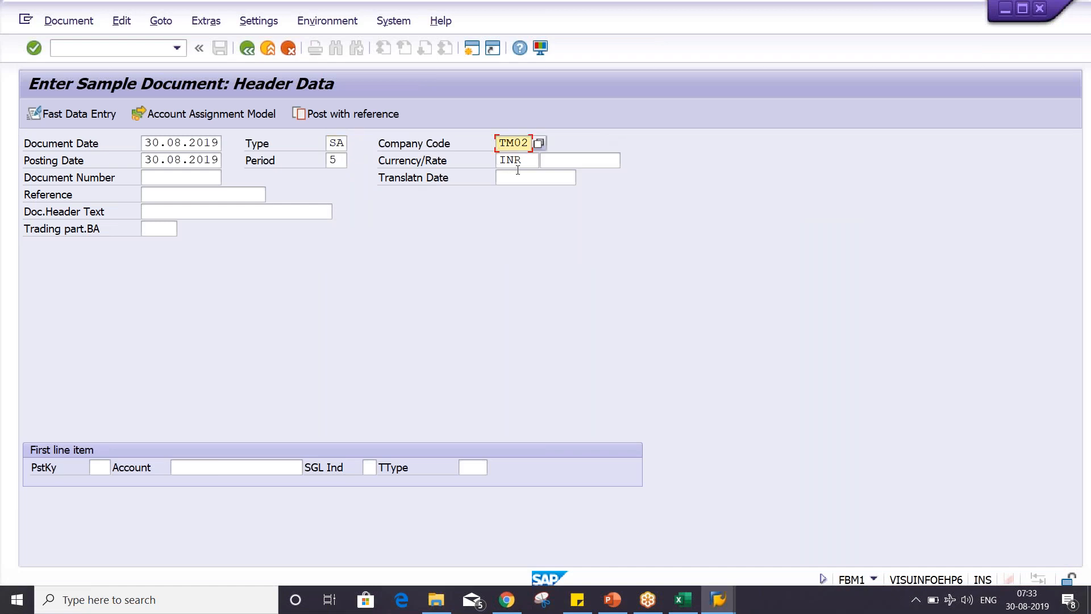
pyautogui.click(192, 210)
pyautogui.click(190, 192)
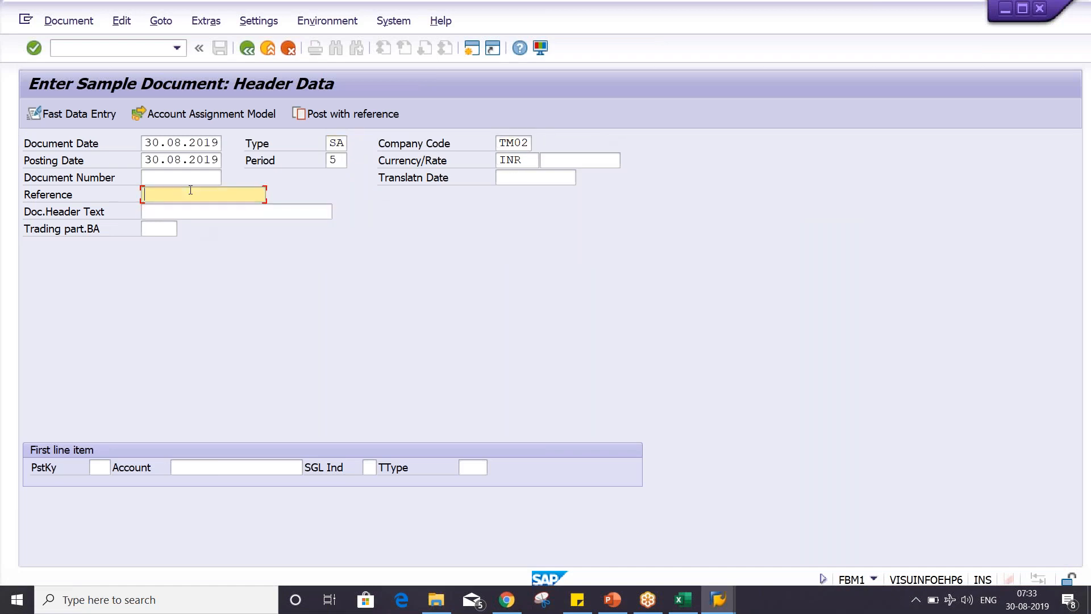
pyautogui.write('TES')
pyautogui.click(190, 212)
pyautogui.click(106, 469)
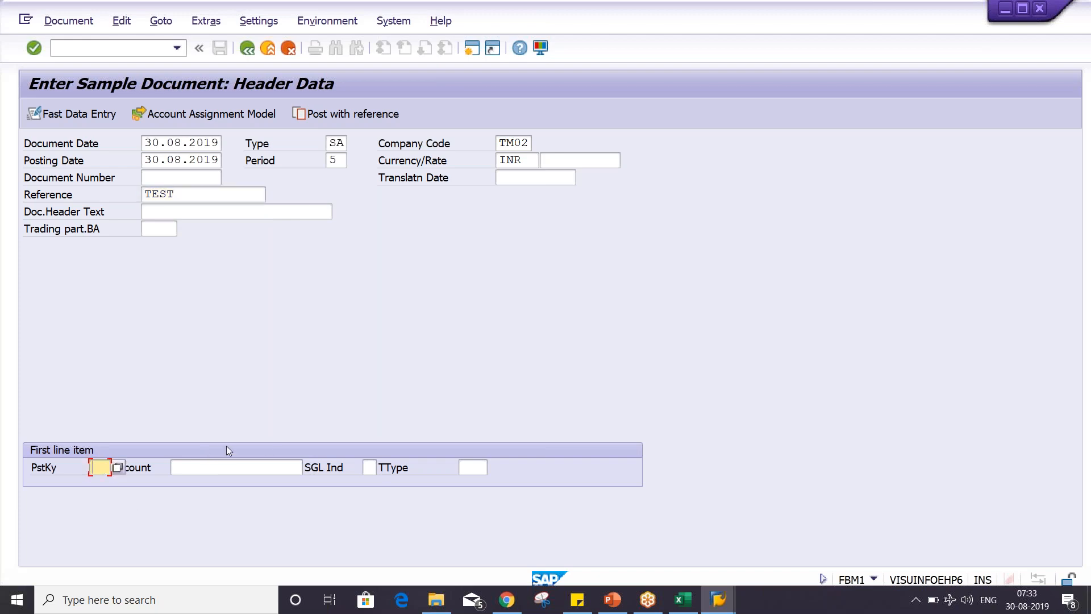
# - Switch to Excel and enter posting key 40 beside the gardening expense line and 50 beside the bank line
pyautogui.hotkey('alt', 'Tab')
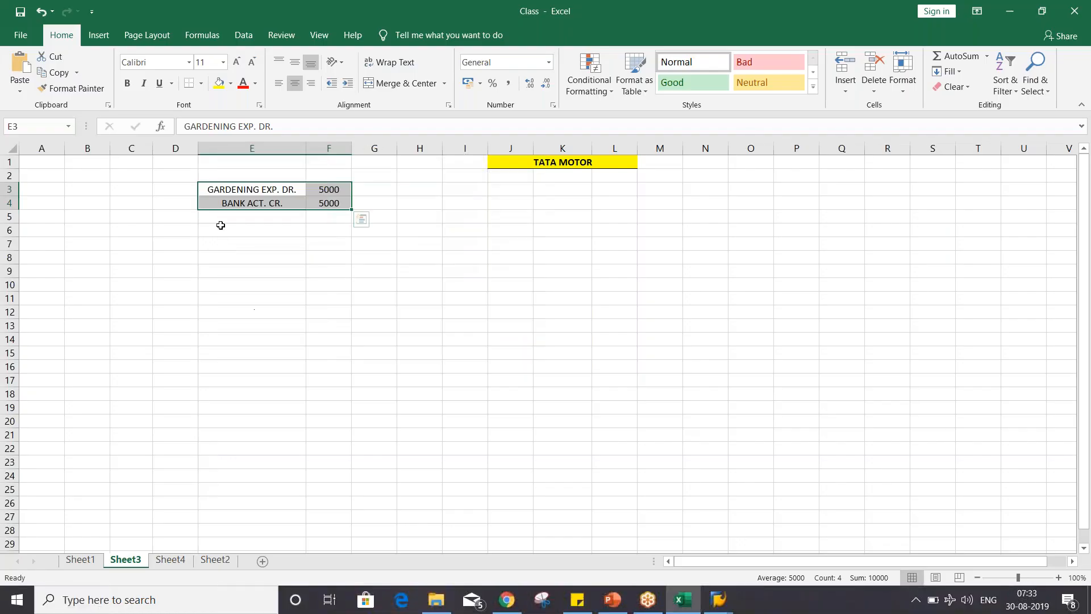
pyautogui.click(230, 191)
pyautogui.click(178, 188)
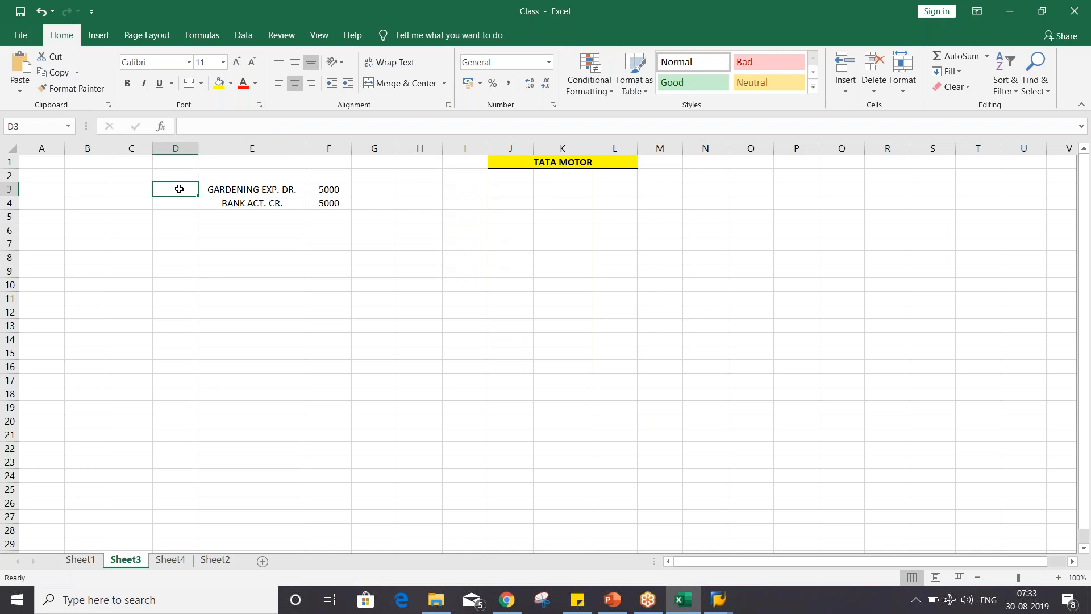
pyautogui.write('40')
pyautogui.press('Return')
pyautogui.write('50')
pyautogui.press('Return')
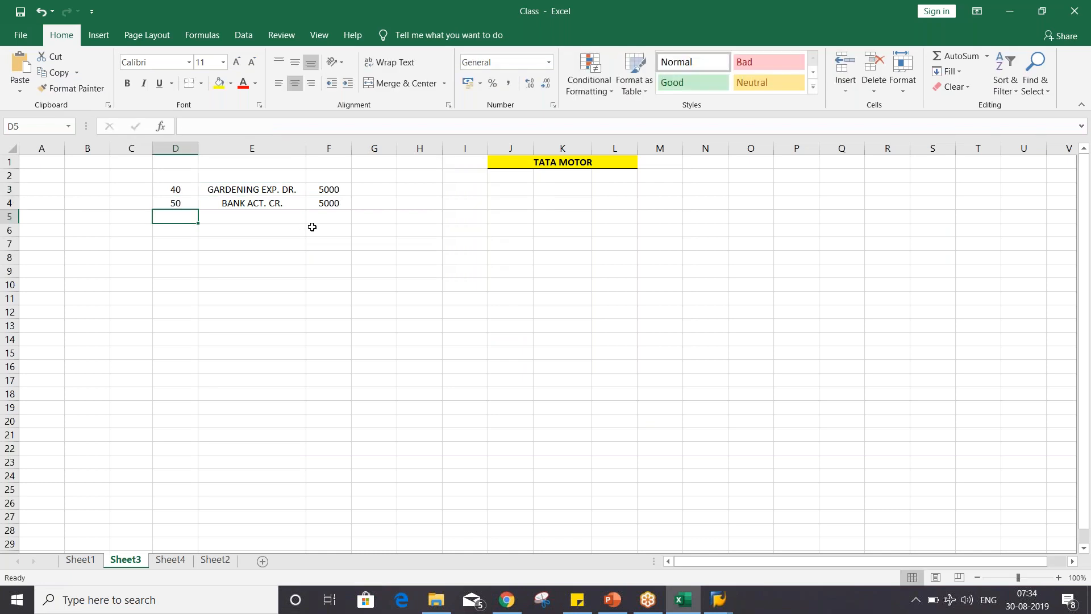
# - Switch back to SAP and enter the first line item with posting key 40 and account 4002
pyautogui.hotkey('alt', 'Tab')
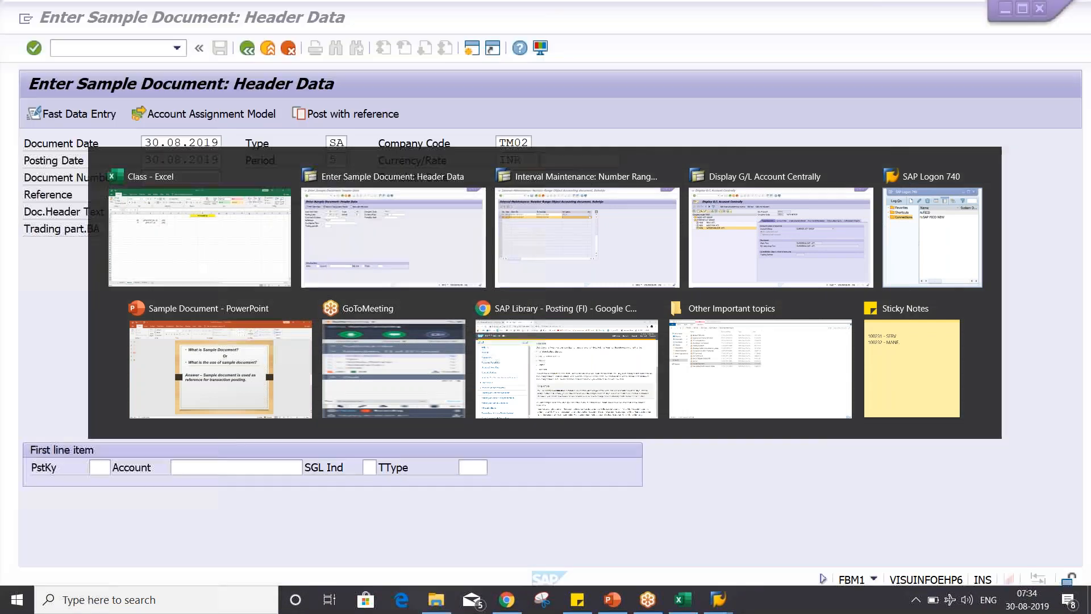
pyautogui.write('40')
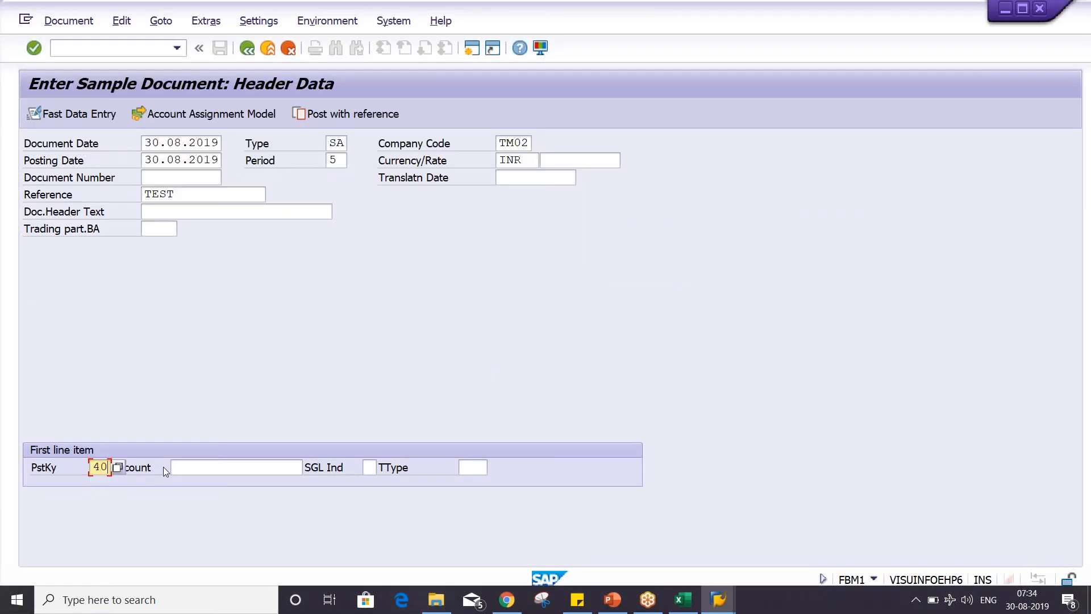
pyautogui.press('Tab')
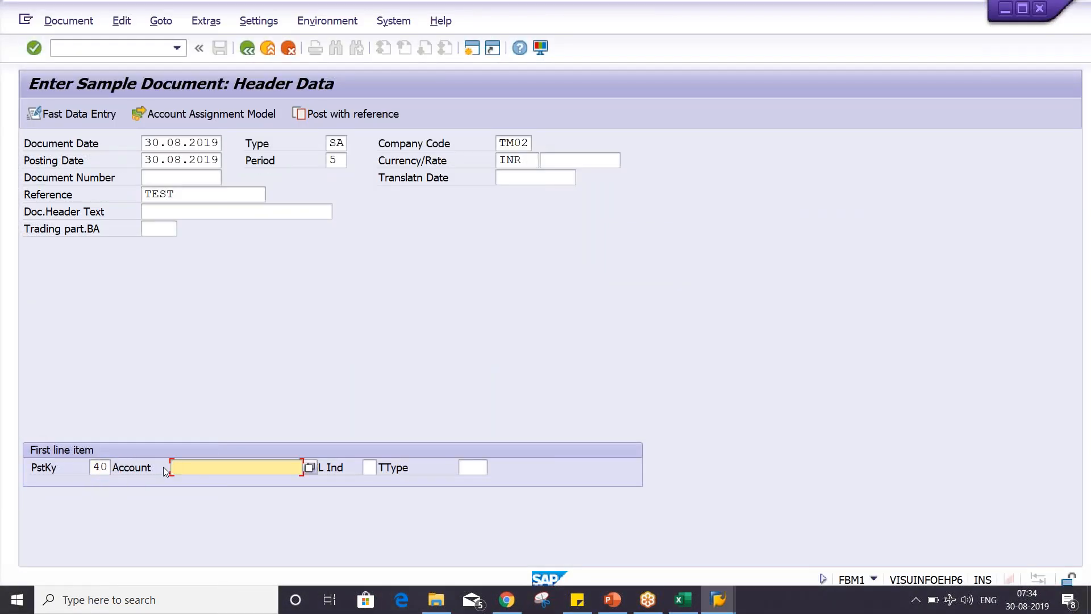
pyautogui.write('4002')
pyautogui.press('Return')
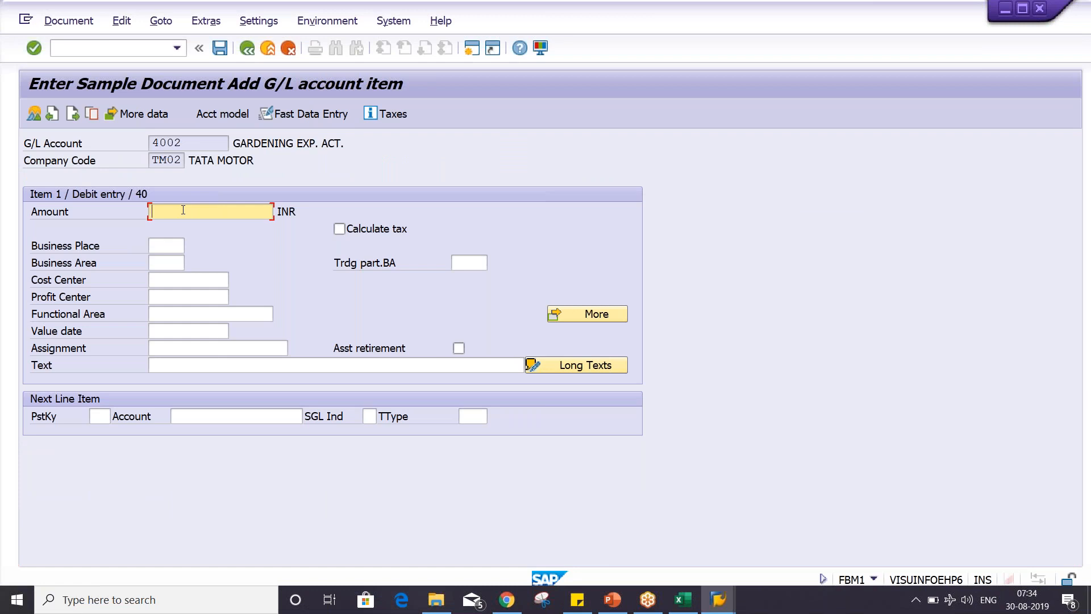
# - Fill the debit item with amount 500, business area TSRV and text GARDENING EXPENSES
pyautogui.write('500')
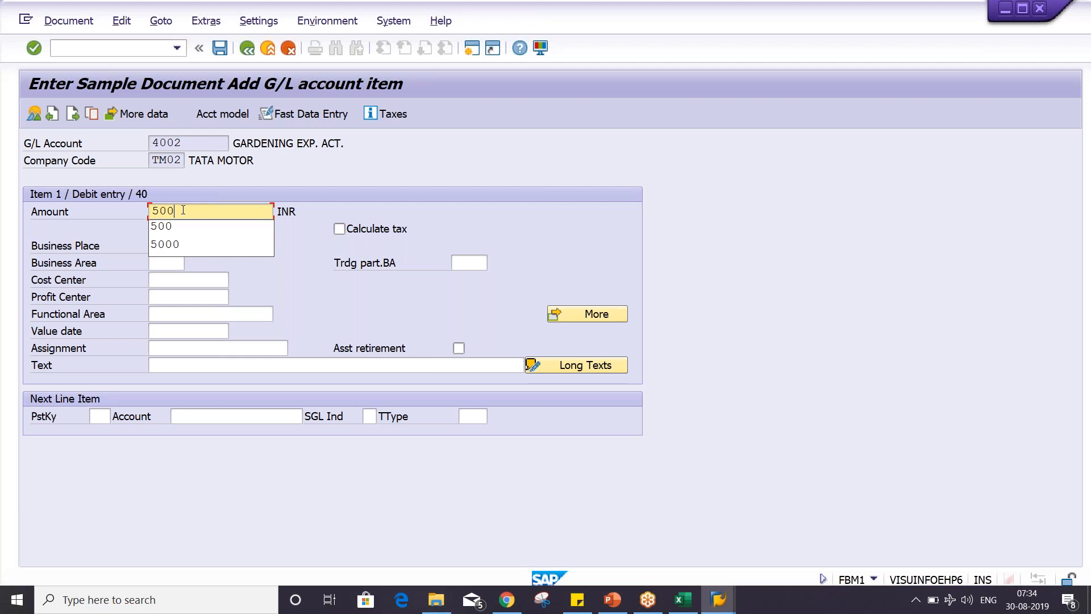
pyautogui.press('Return')
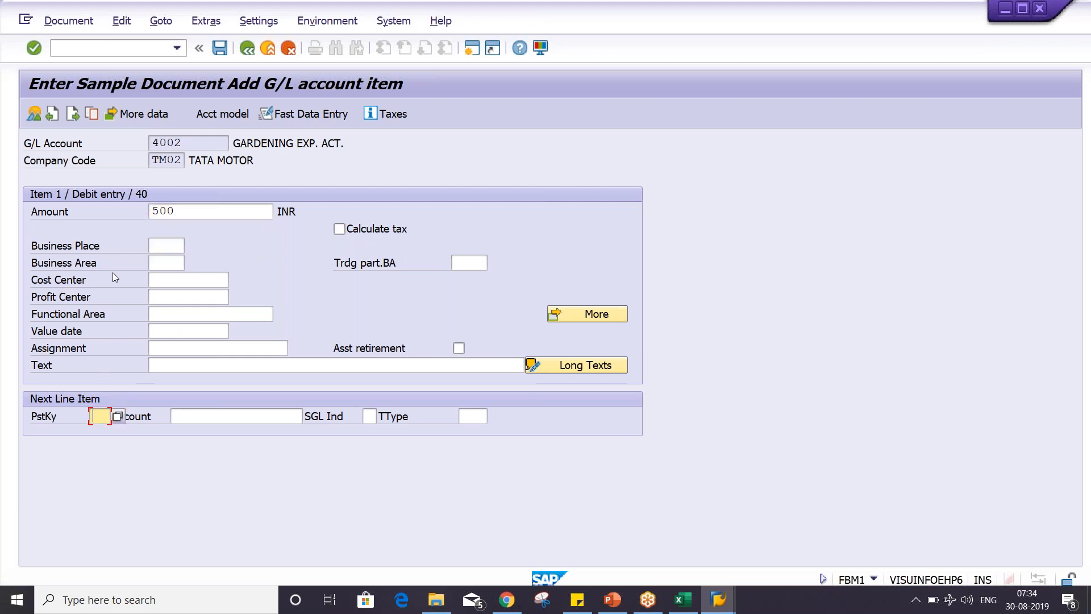
pyautogui.click(152, 246)
pyautogui.click(155, 263)
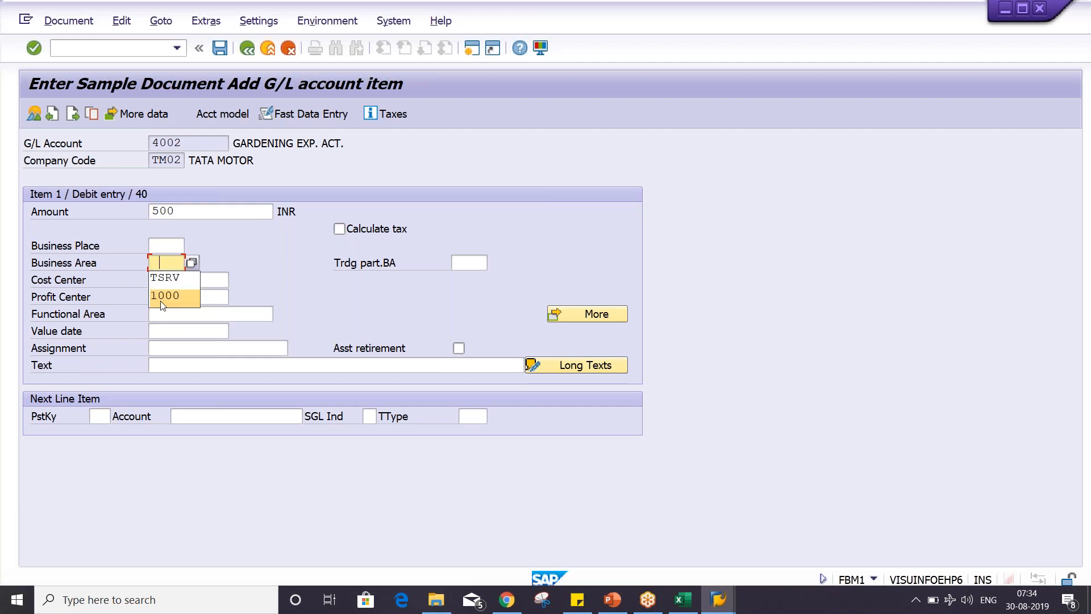
pyautogui.click(161, 277)
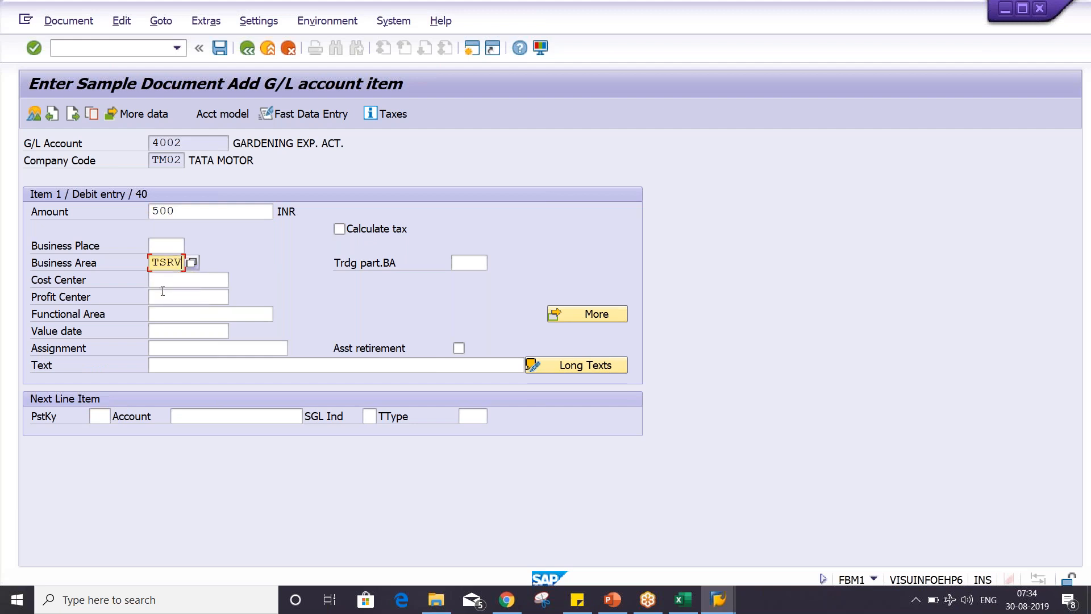
pyautogui.click(179, 369)
pyautogui.click(171, 366)
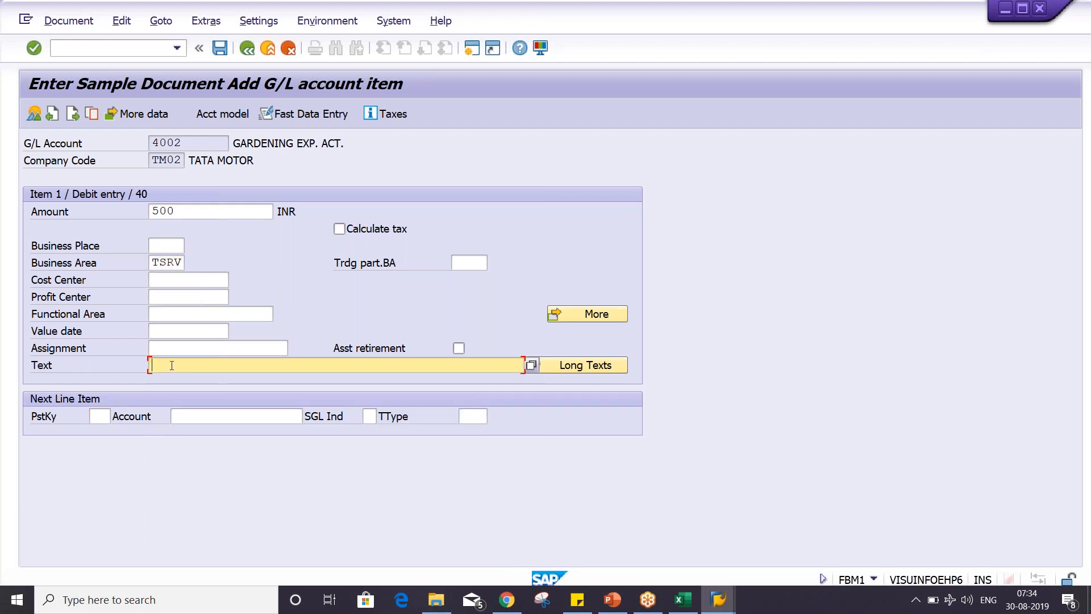
pyautogui.write('G')
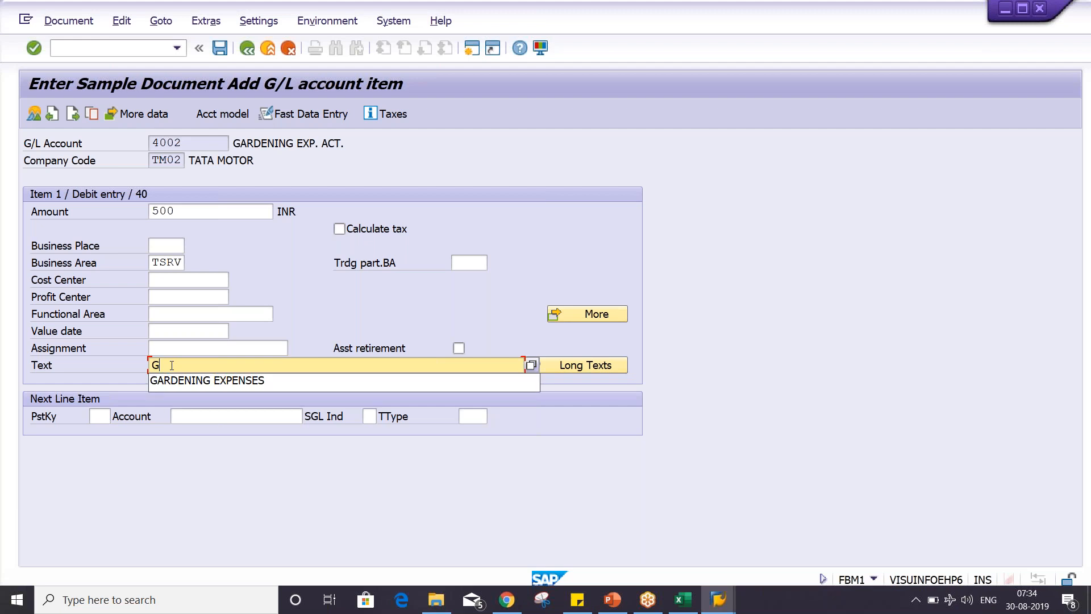
pyautogui.click(203, 393)
# - Enter the next line item with posting key 50 and account 1000
pyautogui.click(100, 416)
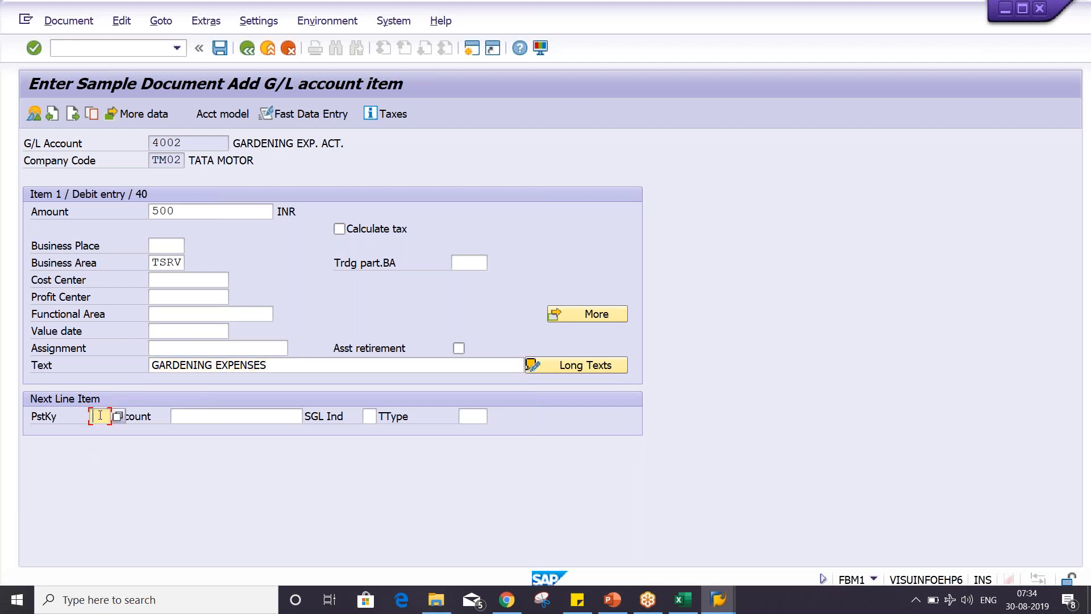
pyautogui.write('50')
pyautogui.press('Tab')
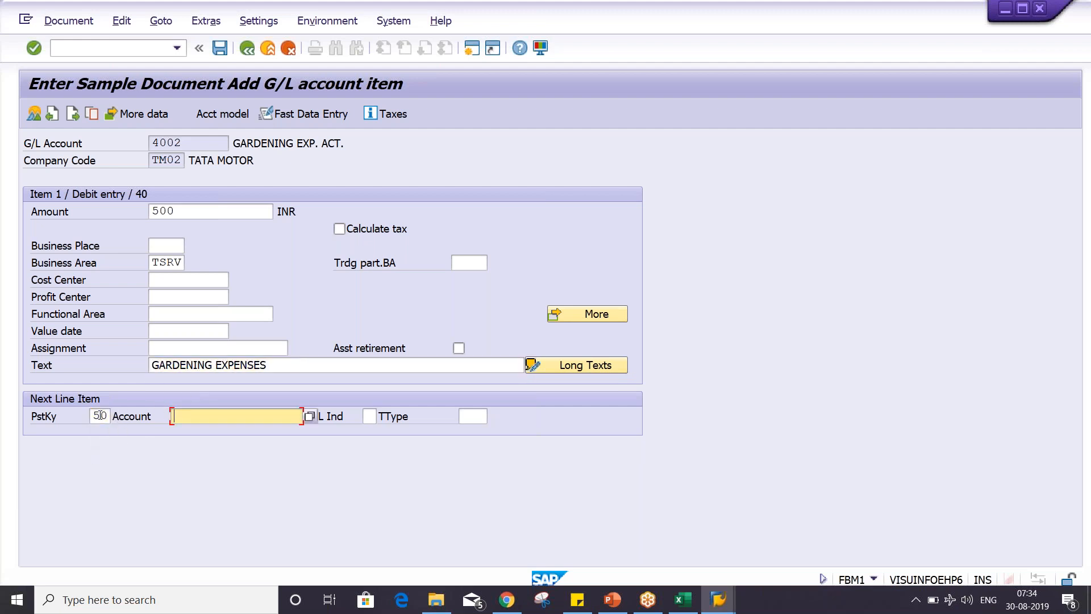
pyautogui.write('1000')
pyautogui.press('Return')
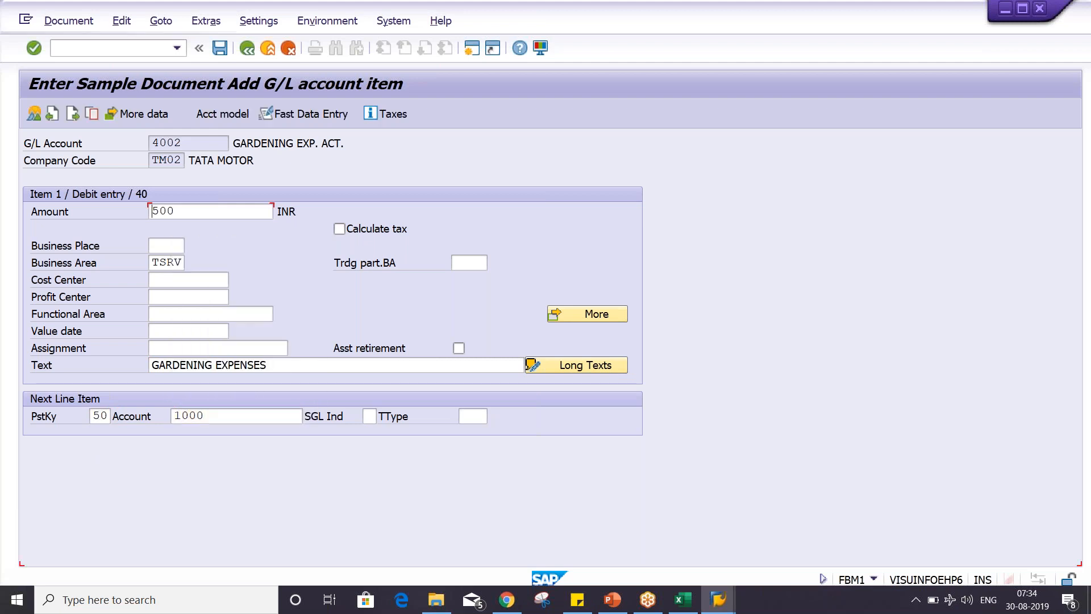
# - Fill the credit item with amount 500, text GARDENING EXPENSES and business area TSRV
pyautogui.write('500')
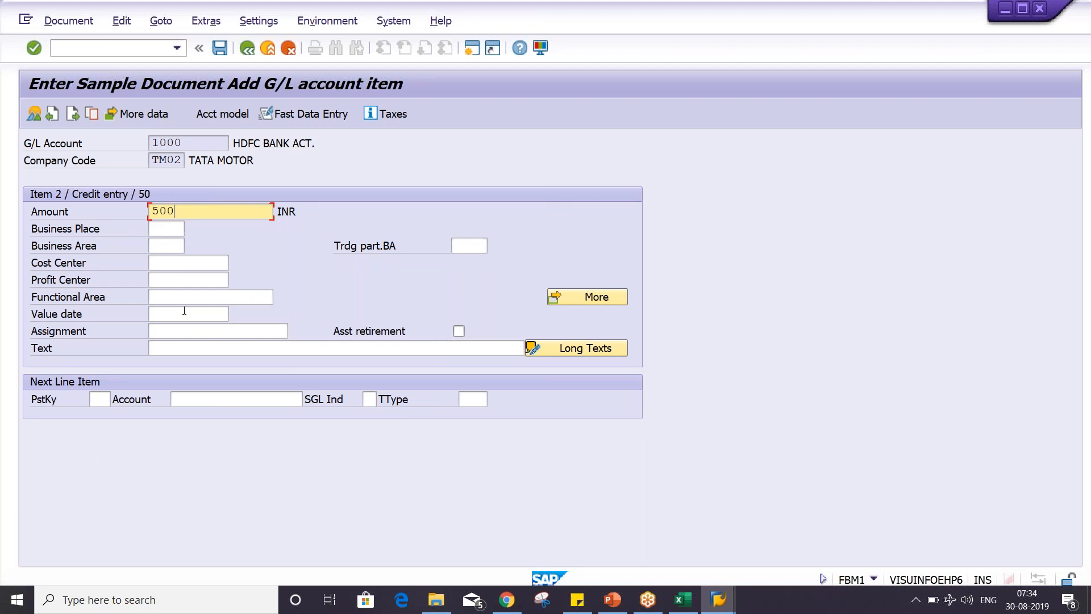
pyautogui.click(193, 350)
pyautogui.click(188, 370)
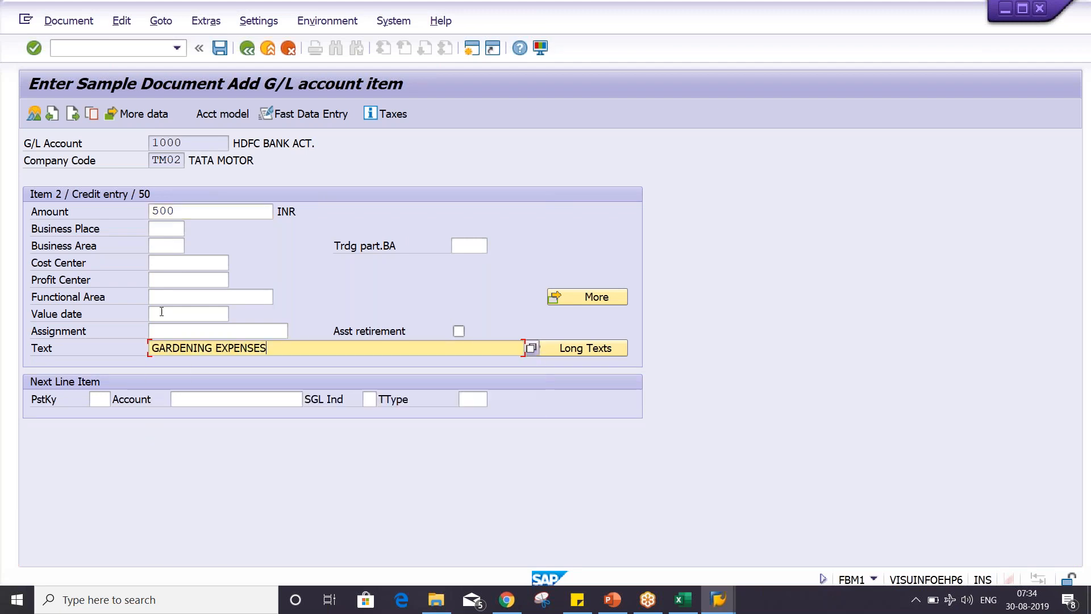
pyautogui.click(159, 245)
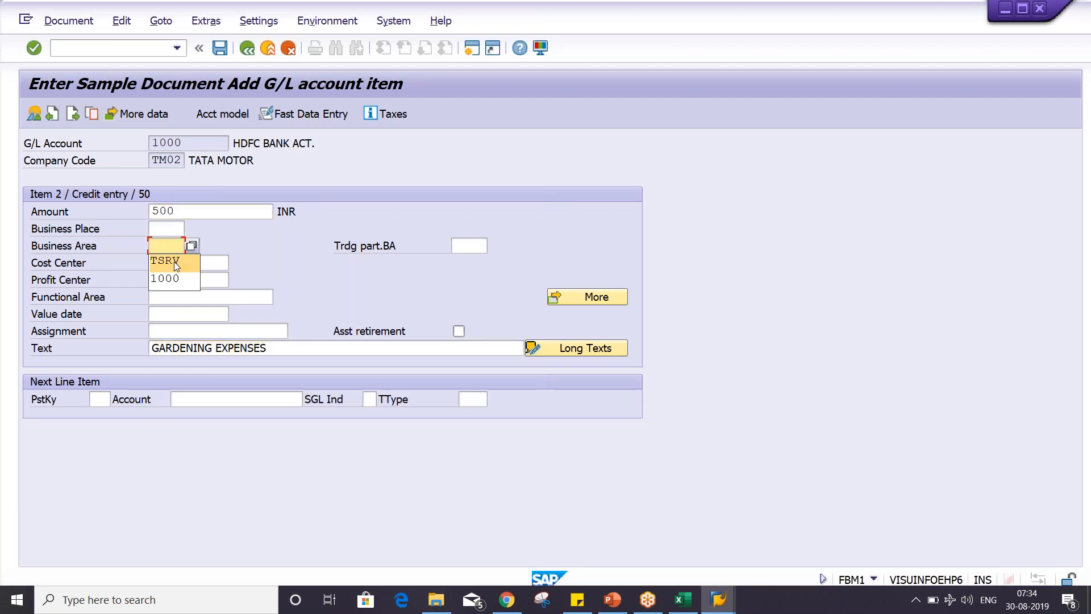
pyautogui.click(176, 262)
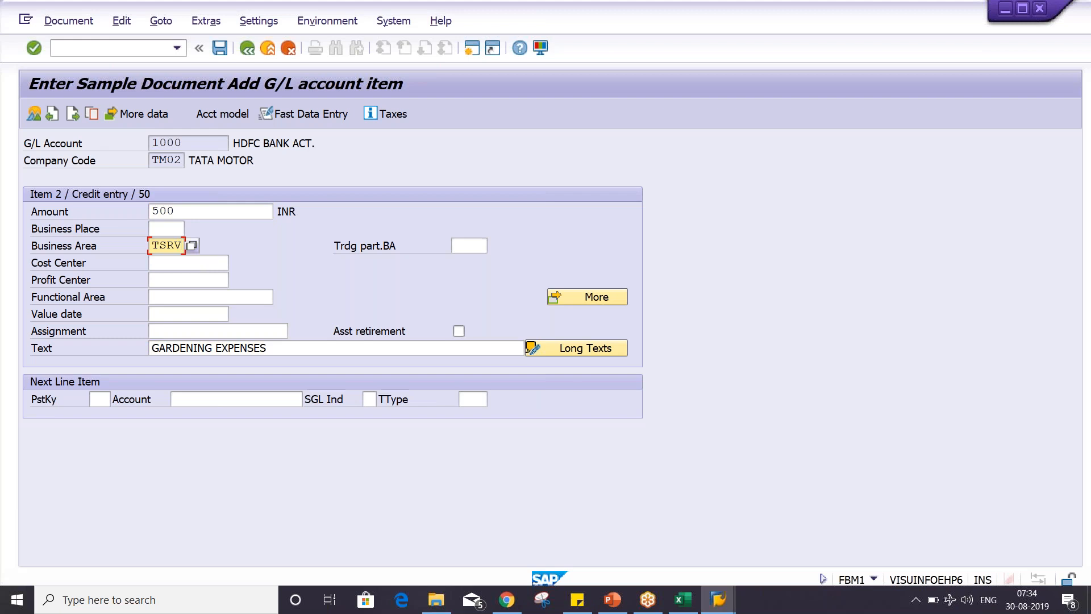
# - Post the sample document and set the type of the next sample document to SA
pyautogui.click(73, 22)
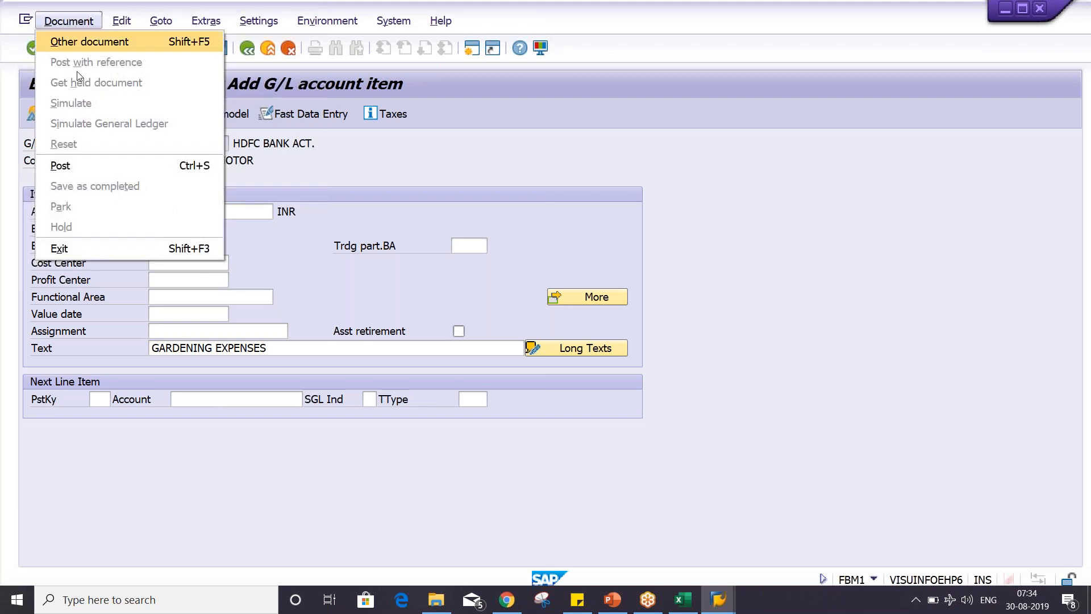
pyautogui.click(79, 165)
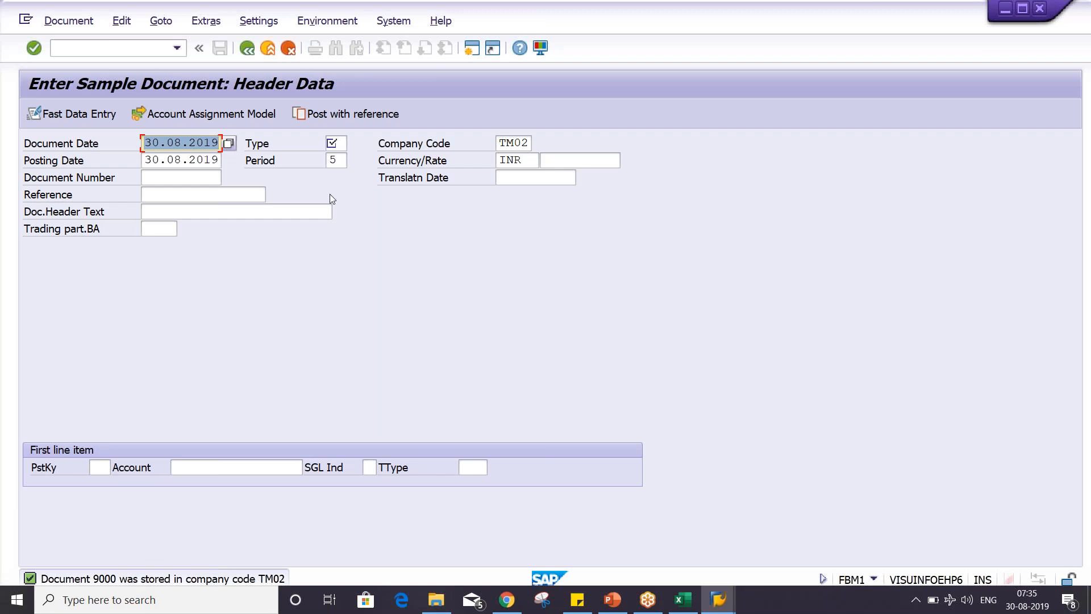
pyautogui.click(332, 145)
pyautogui.write('SA')
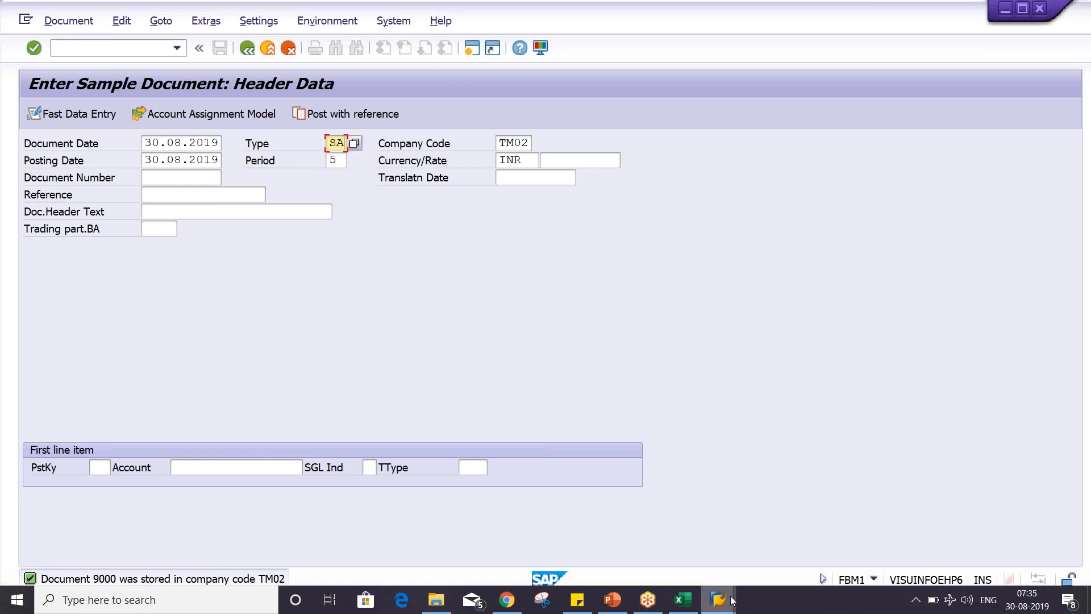
# - Switch to the number range interval session and open the document types overview with transaction OBA7
pyautogui.moveTo(733, 601)
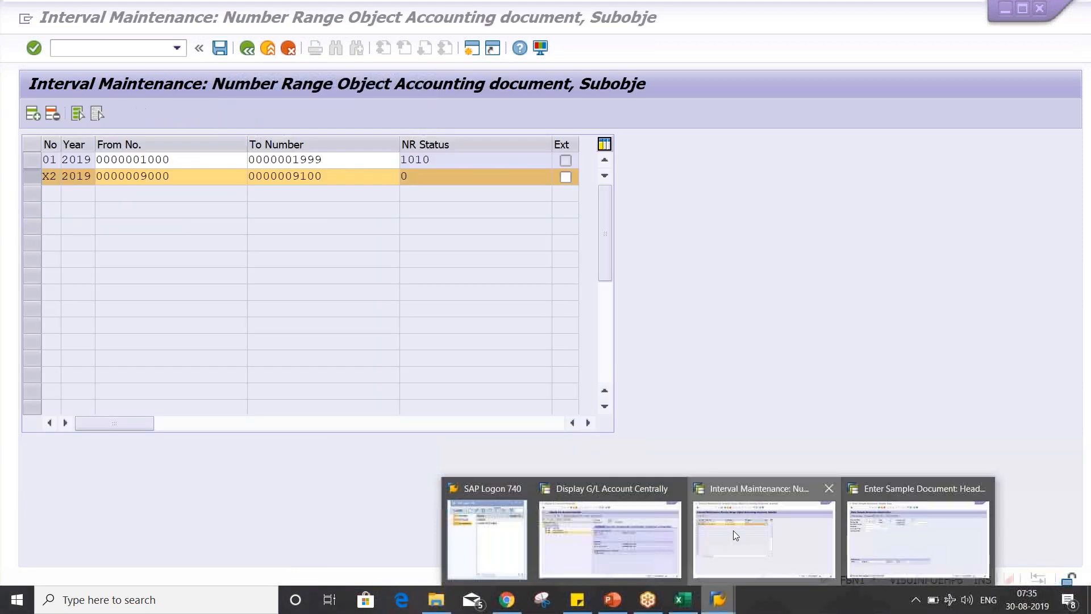
pyautogui.click(733, 530)
pyautogui.write('/NOBA')
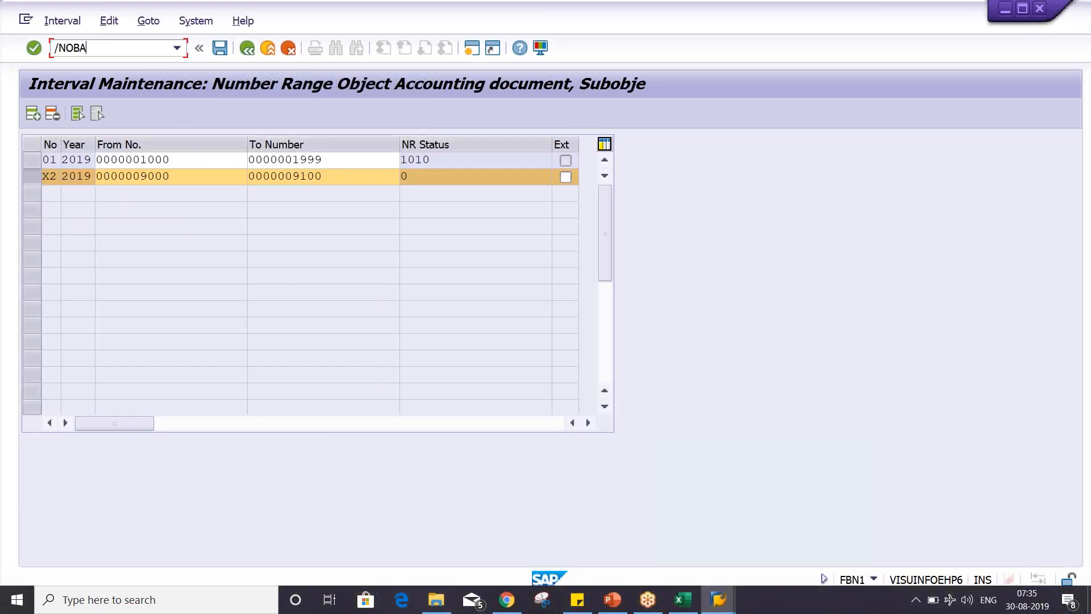
pyautogui.write('7')
pyautogui.press('Return')
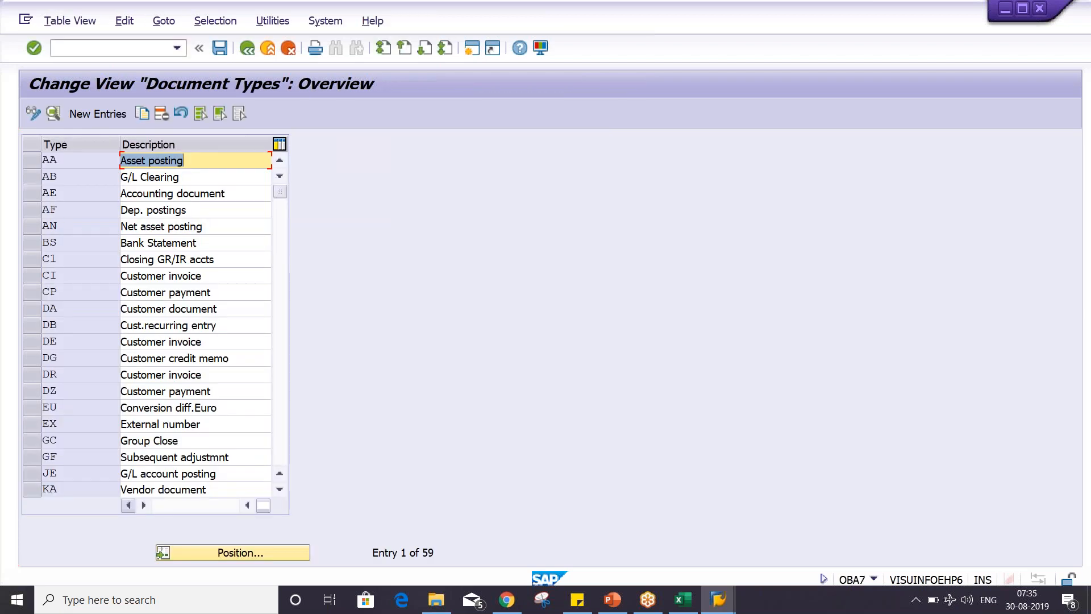
# - Position the document types list on SA and open that document type's details
pyautogui.click(235, 551)
pyautogui.write('SA')
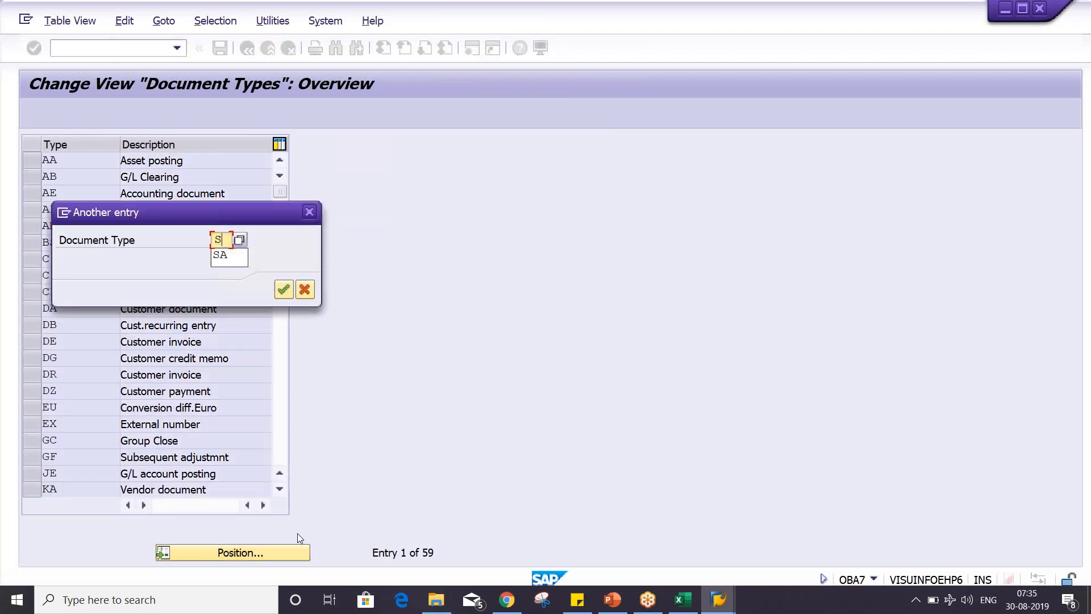
pyautogui.press('Return')
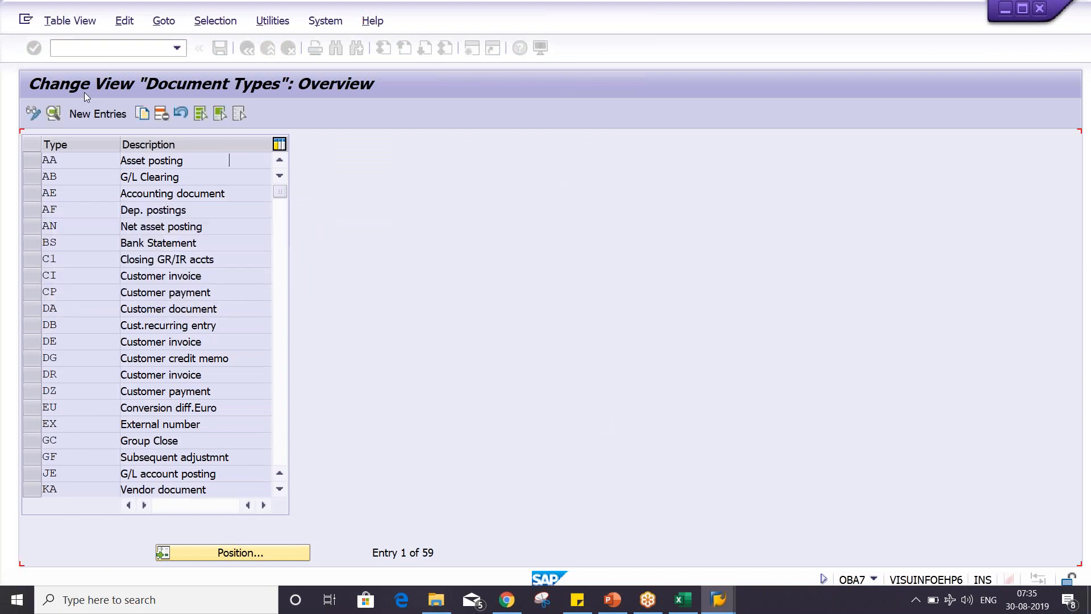
pyautogui.doubleClick(83, 163)
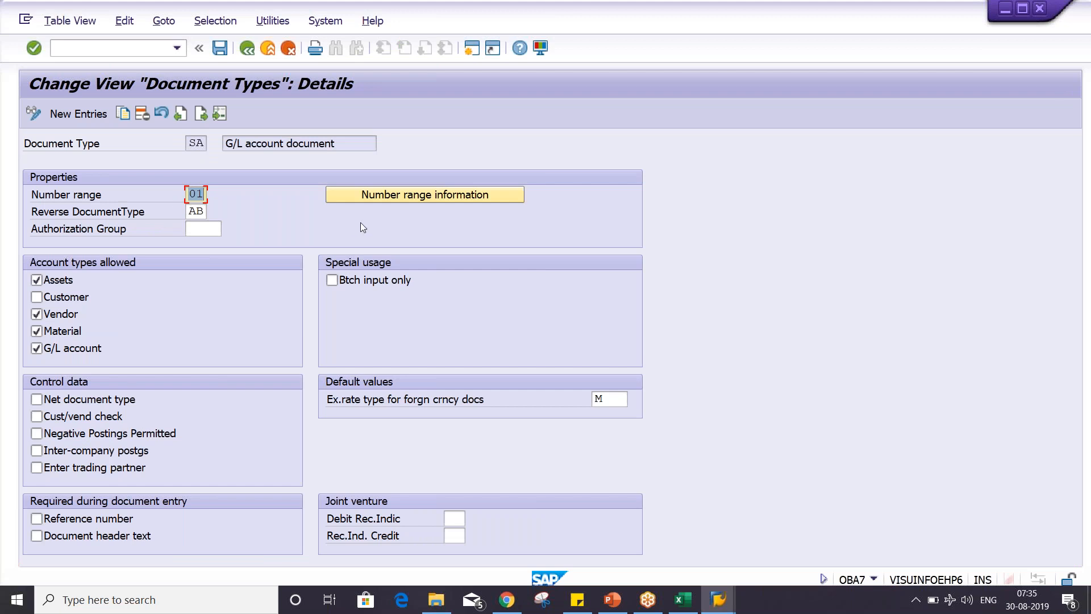
# - From document type SA's number range information, open the intervals of company code TM02 in change mode
pyautogui.click(383, 197)
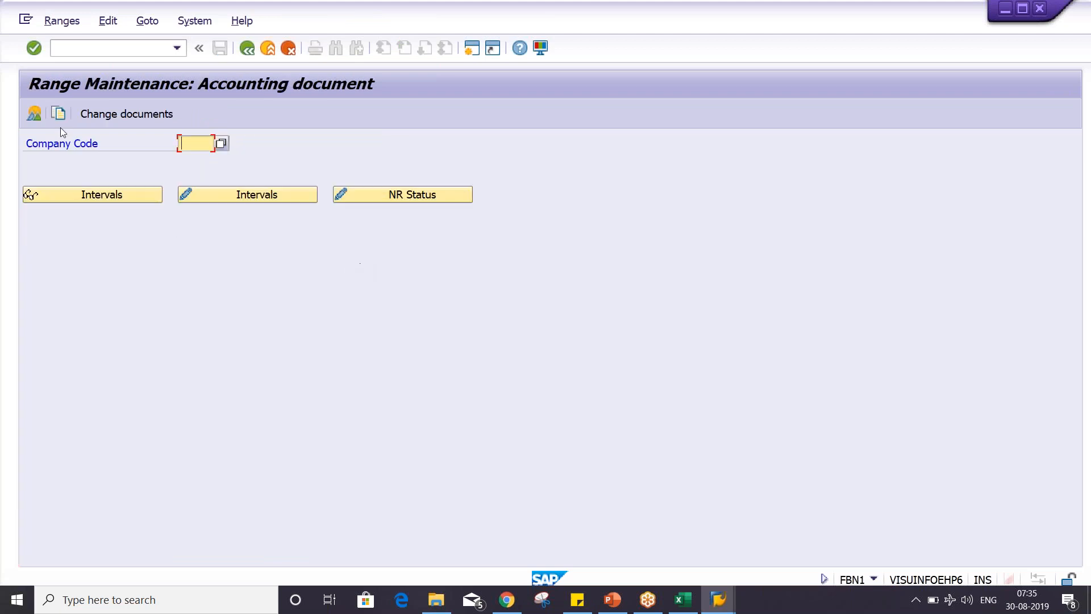
pyautogui.click(195, 143)
pyautogui.click(193, 153)
pyautogui.click(294, 194)
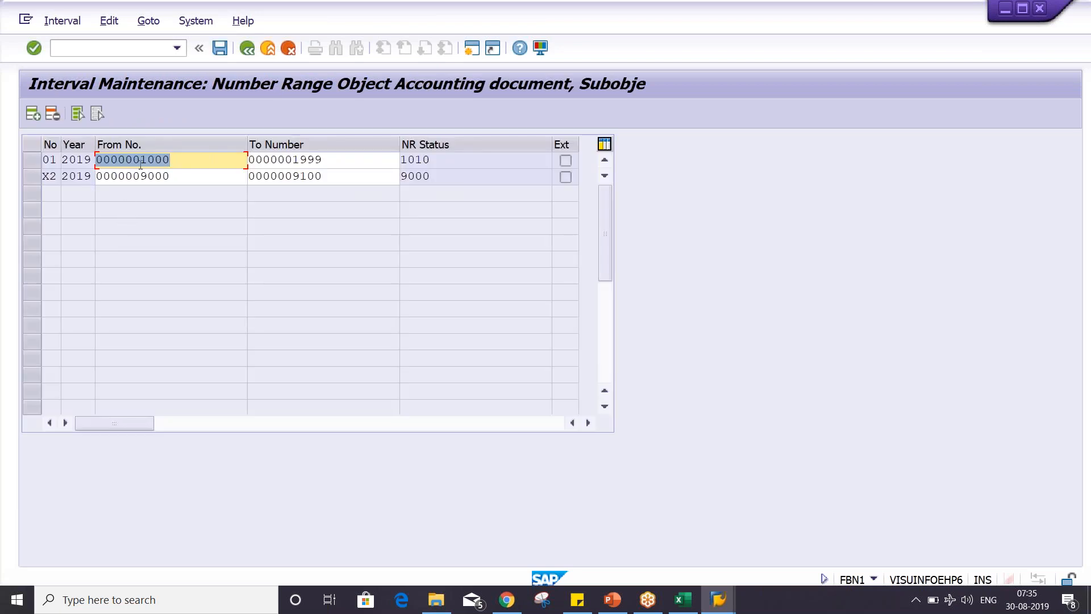
# - Compare the from number, to number and current number status of intervals 01 and X2
pyautogui.click(177, 161)
pyautogui.moveTo(325, 161); pyautogui.dragTo(289, 166)
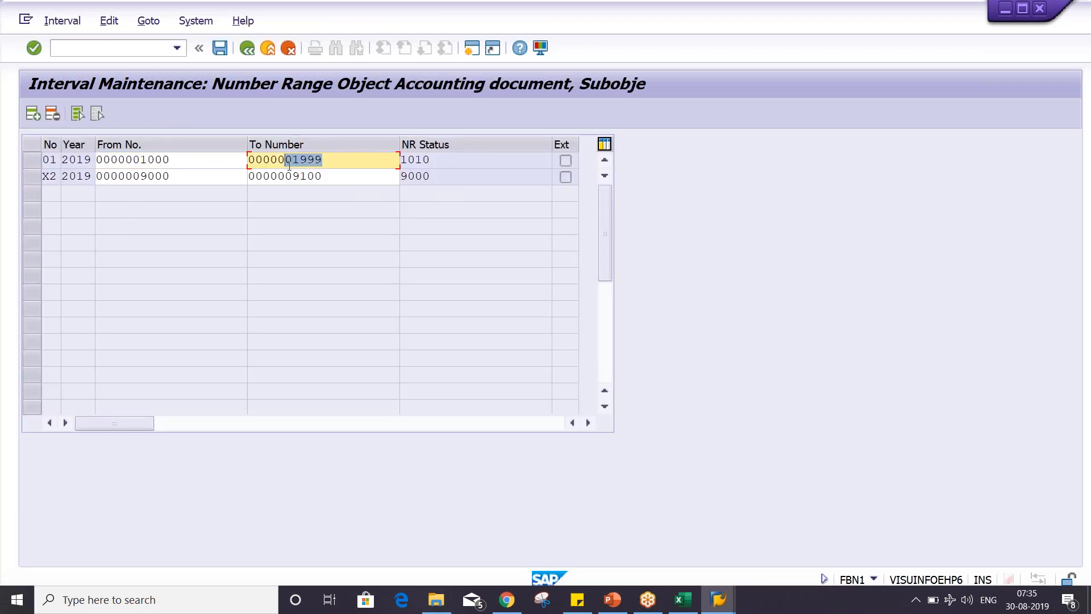
pyautogui.press('Tab')
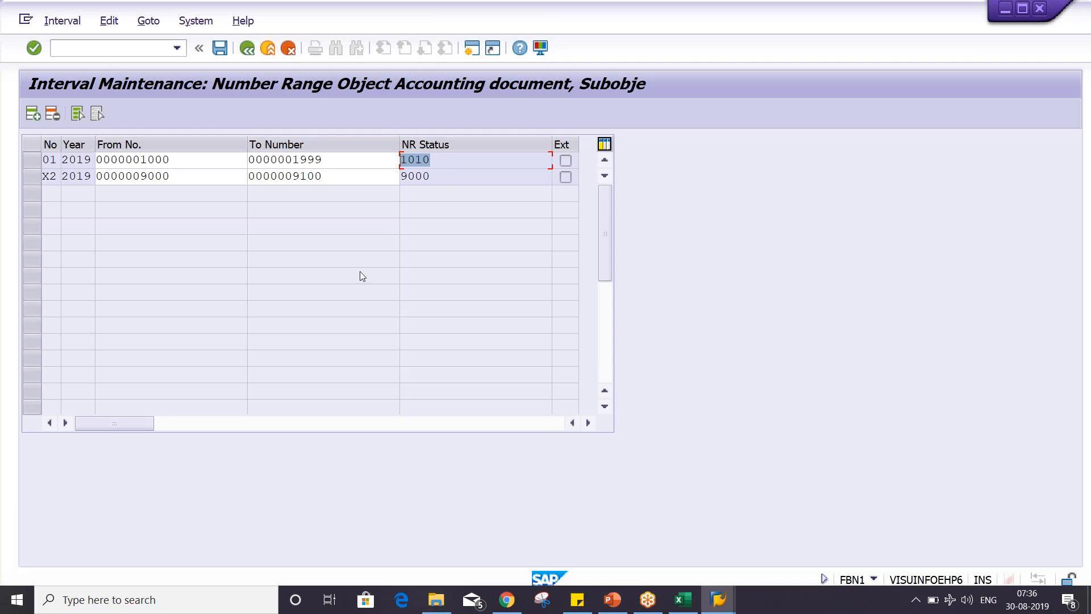
pyautogui.click(200, 173)
pyautogui.moveTo(447, 172); pyautogui.dragTo(398, 171)
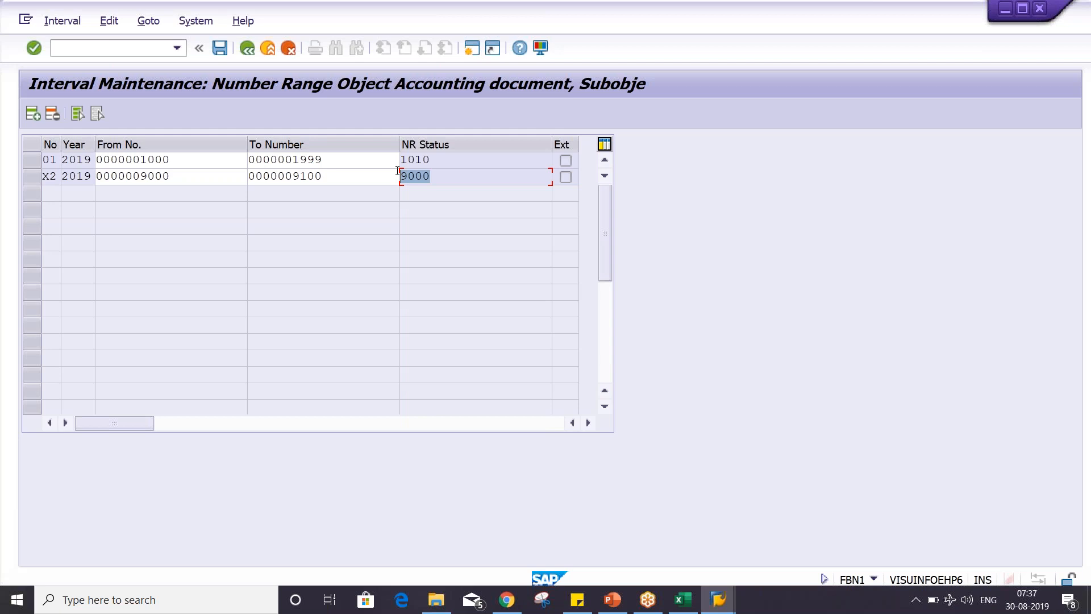
pyautogui.click(32, 179)
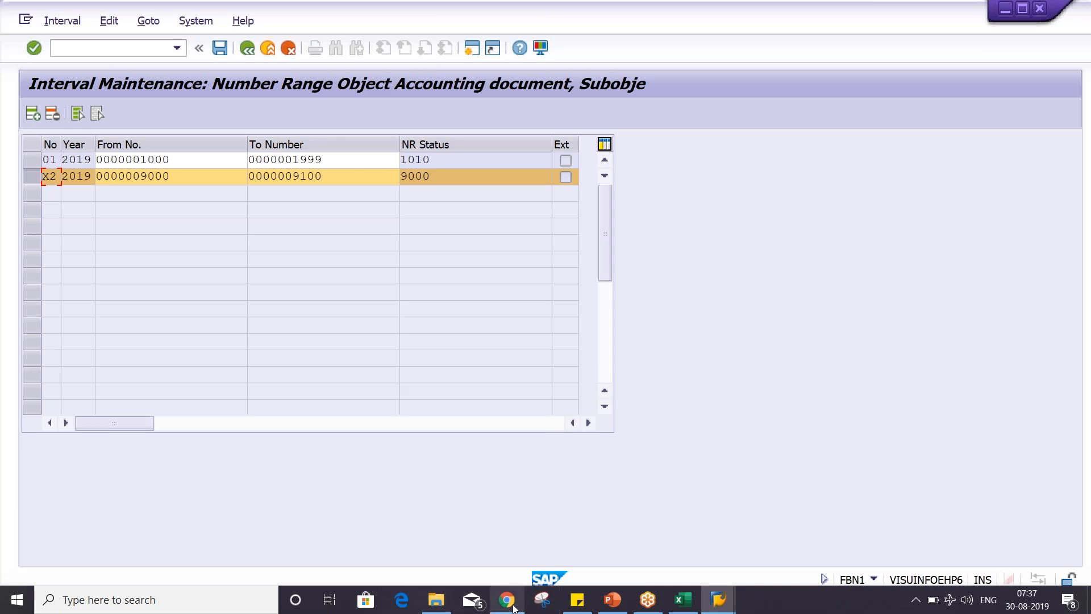
# - Review the SAP help page on sample documents in Chrome and the slide on their use in PowerPoint
pyautogui.moveTo(513, 607)
pyautogui.click(512, 552)
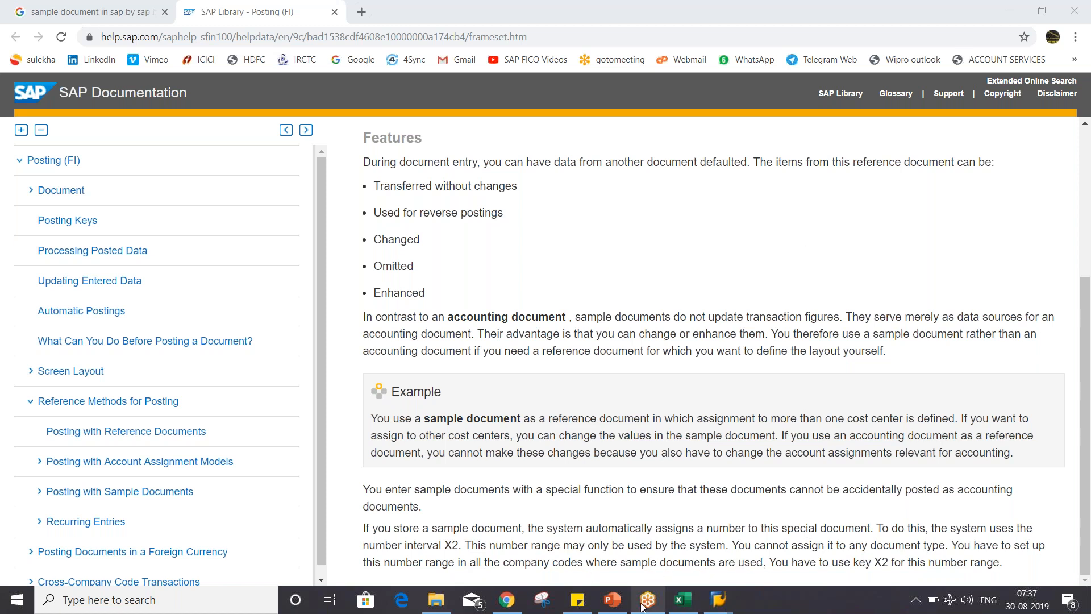
pyautogui.click(611, 605)
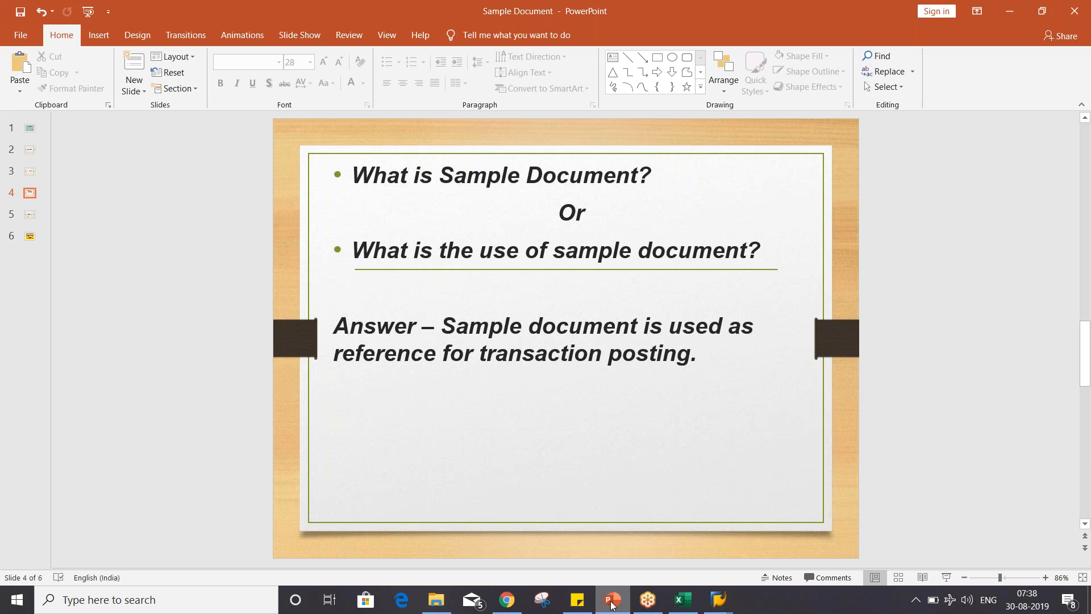
# - In SAP's sample document session, open transaction FBL3N and run the open item display for G/L account 4002 in company code TM02
pyautogui.click(725, 598)
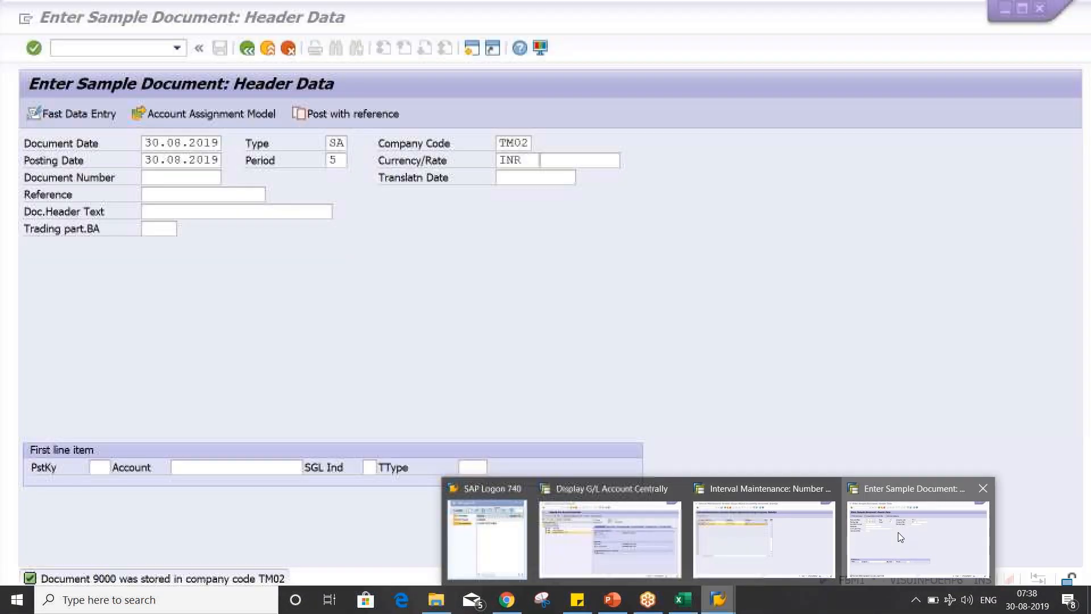
pyautogui.click(898, 532)
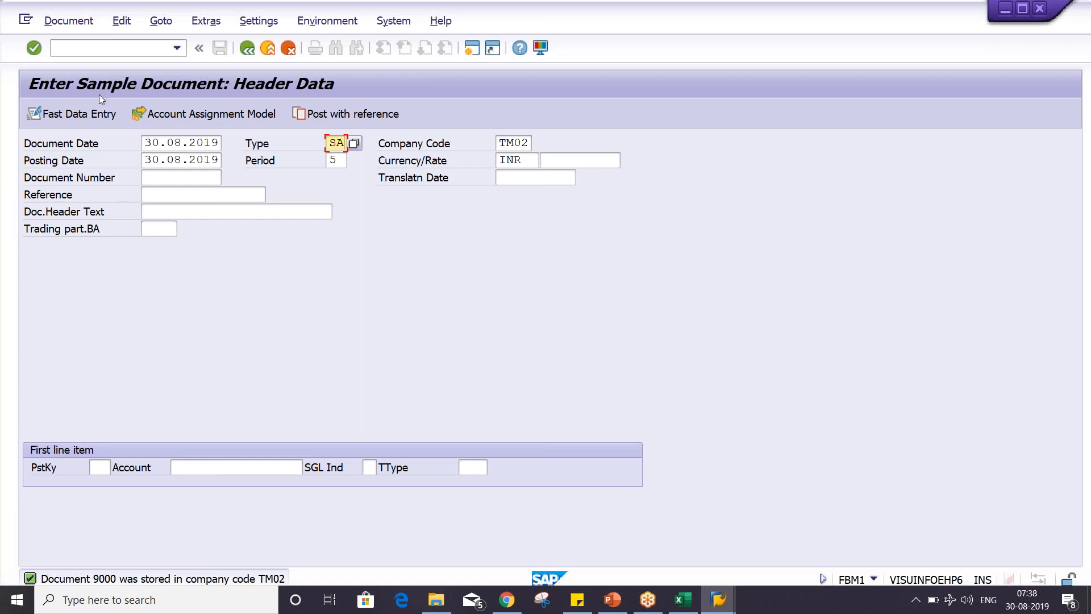
pyautogui.click(110, 49)
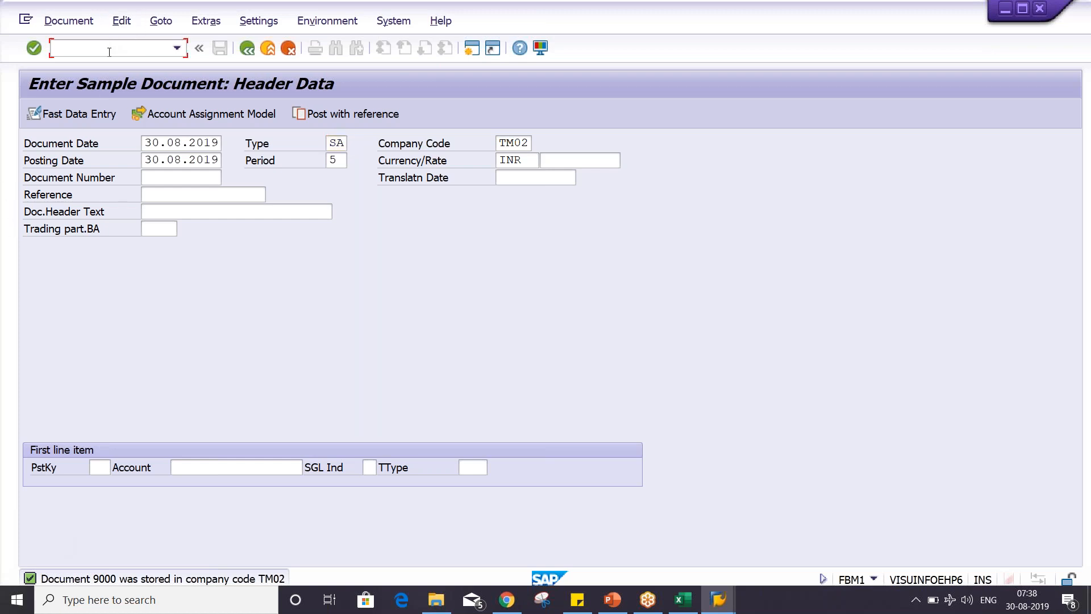
pyautogui.write('FB')
pyautogui.write('L')
pyautogui.write('3N')
pyautogui.write('/n')
pyautogui.press('Return')
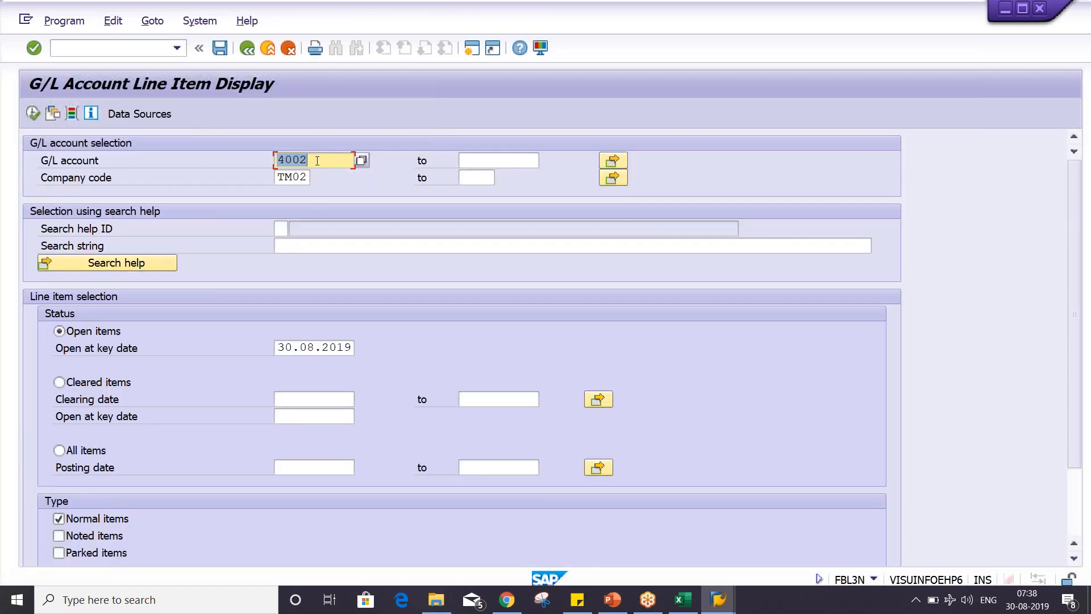
pyautogui.click(317, 160)
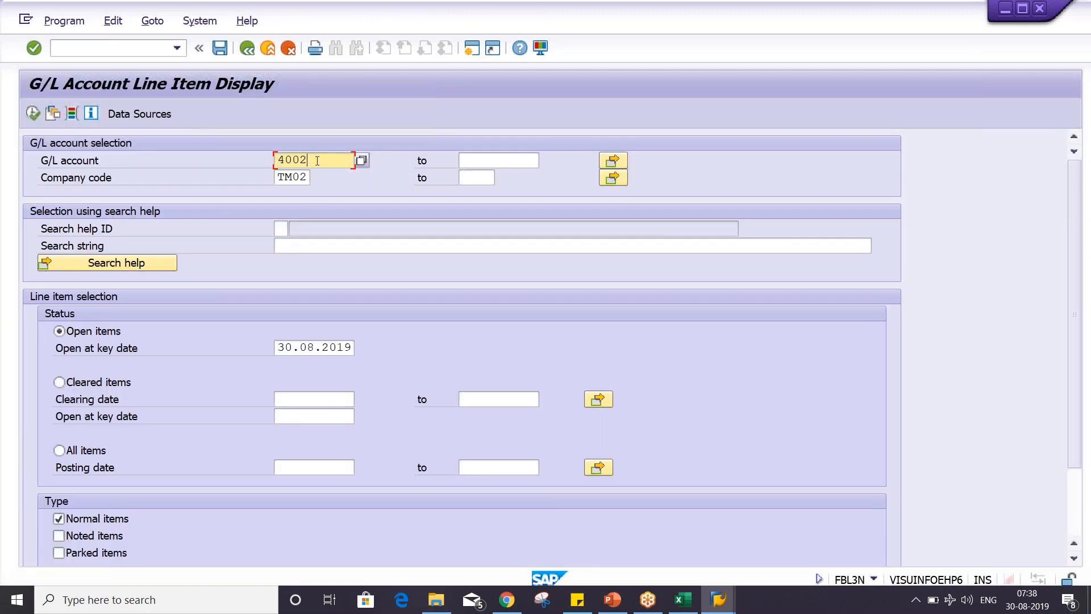
pyautogui.click(34, 113)
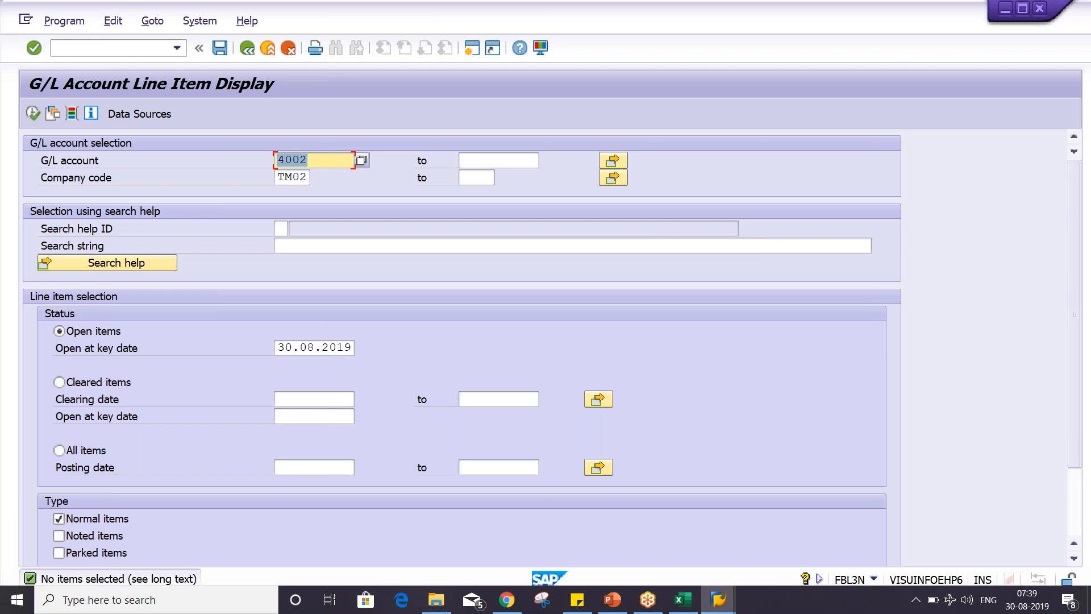
# - Switch to the Excel Class workbook and examine the gardening expense debit and bank credit entries with their amounts
pyautogui.click(682, 599)
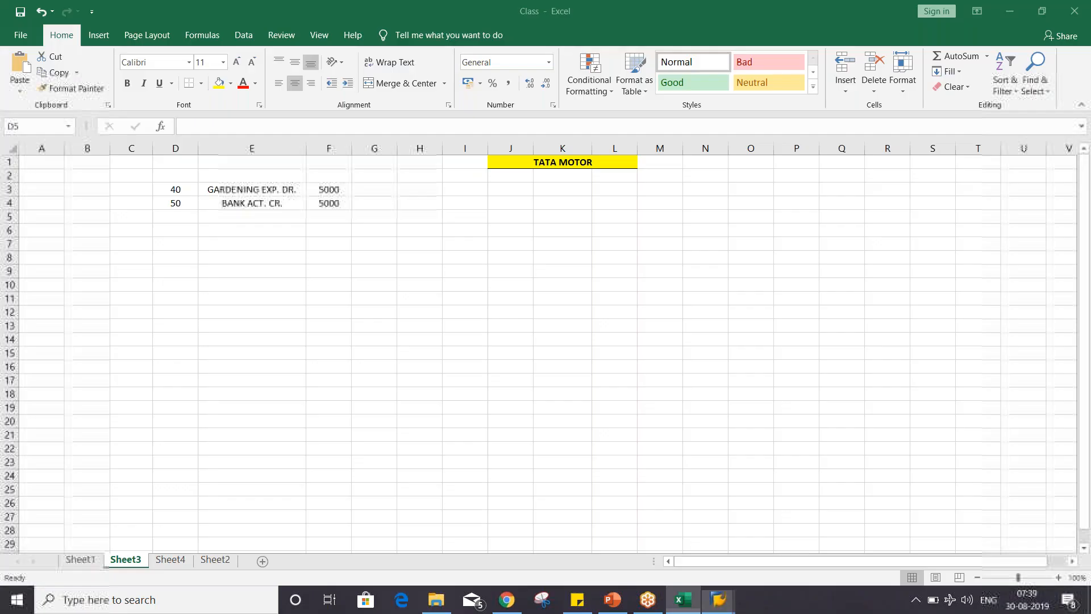
pyautogui.click(328, 188)
pyautogui.click(328, 206)
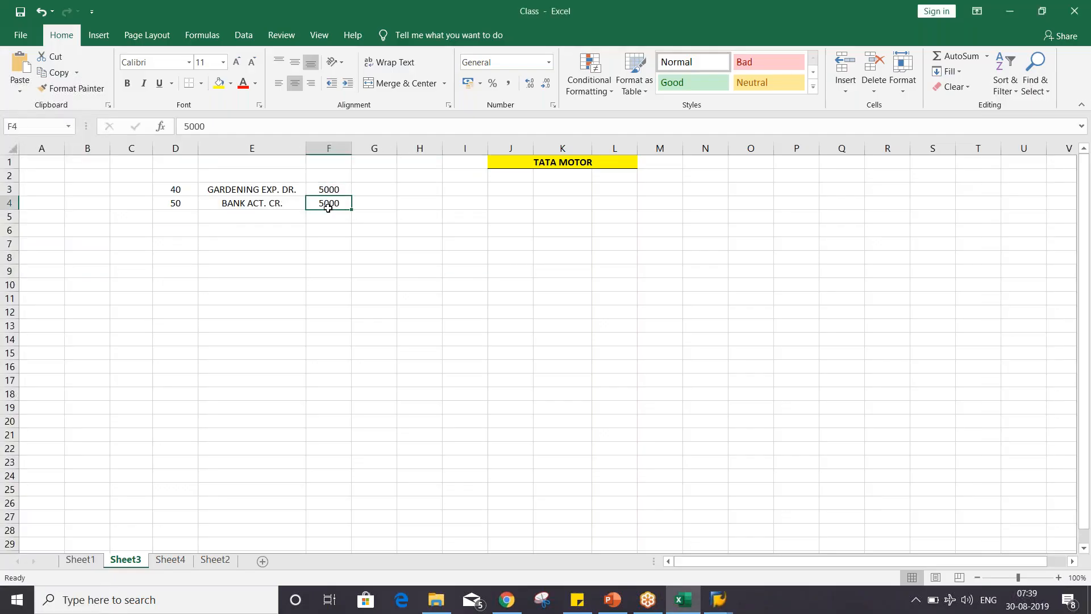
pyautogui.click(271, 190)
pyautogui.click(328, 192)
pyautogui.click(334, 212)
pyautogui.click(323, 204)
pyautogui.click(291, 200)
pyautogui.click(280, 188)
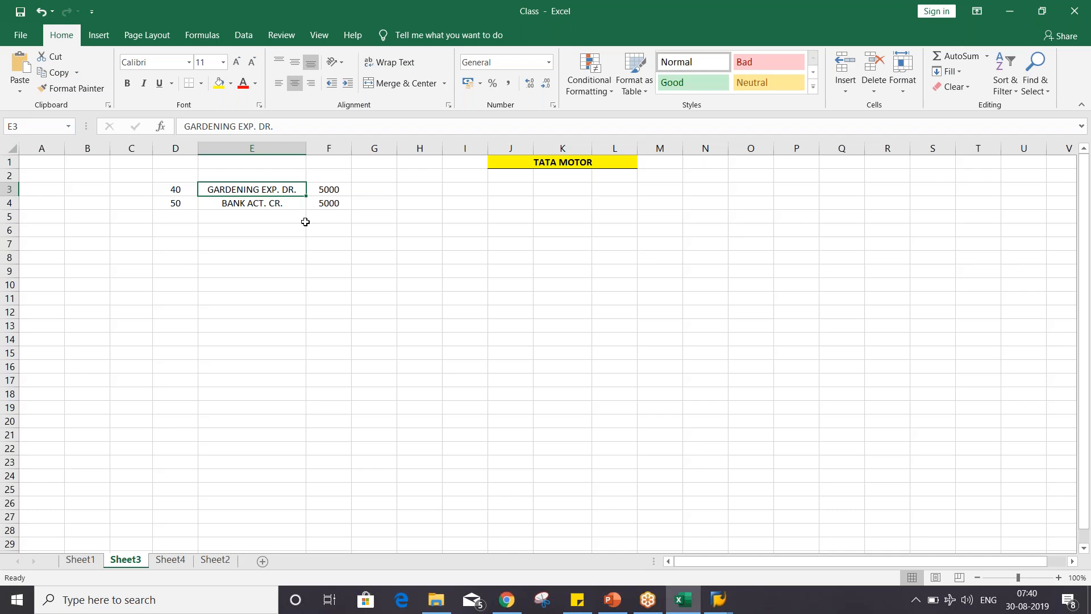
pyautogui.click(272, 203)
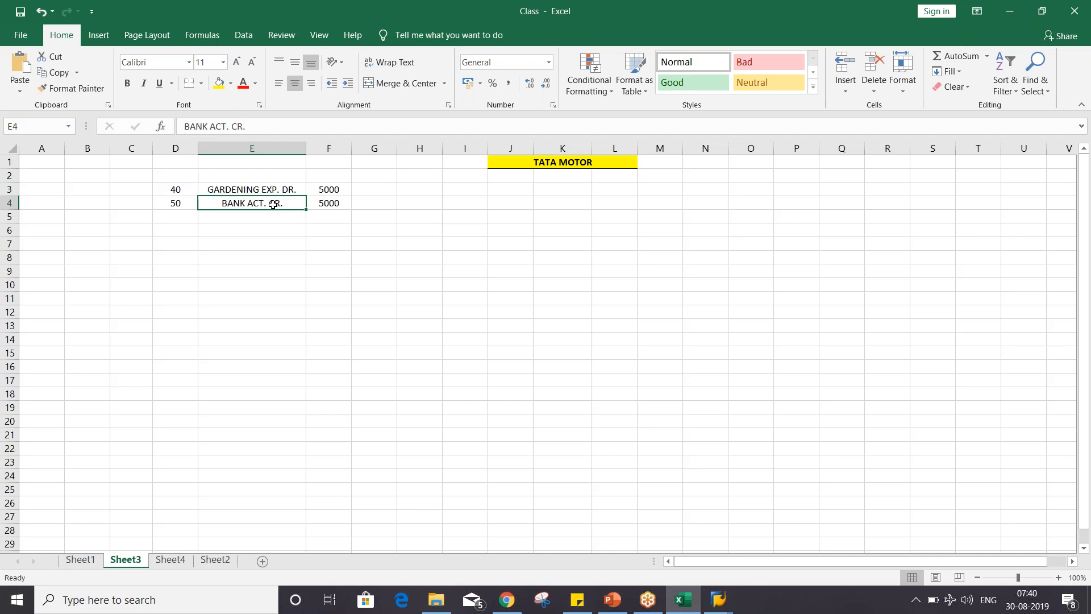
pyautogui.click(265, 190)
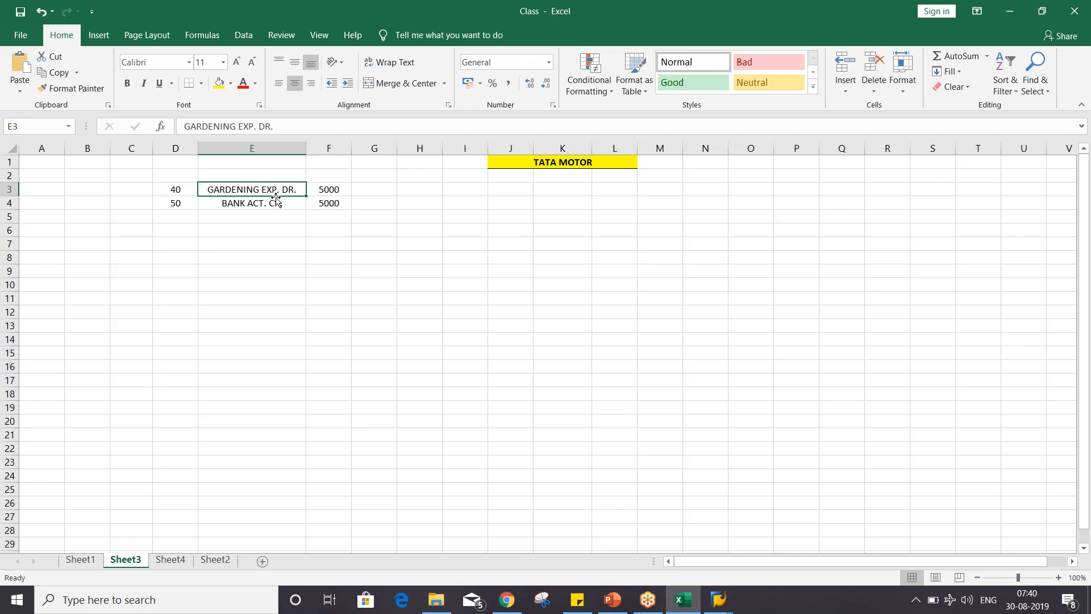
pyautogui.click(277, 201)
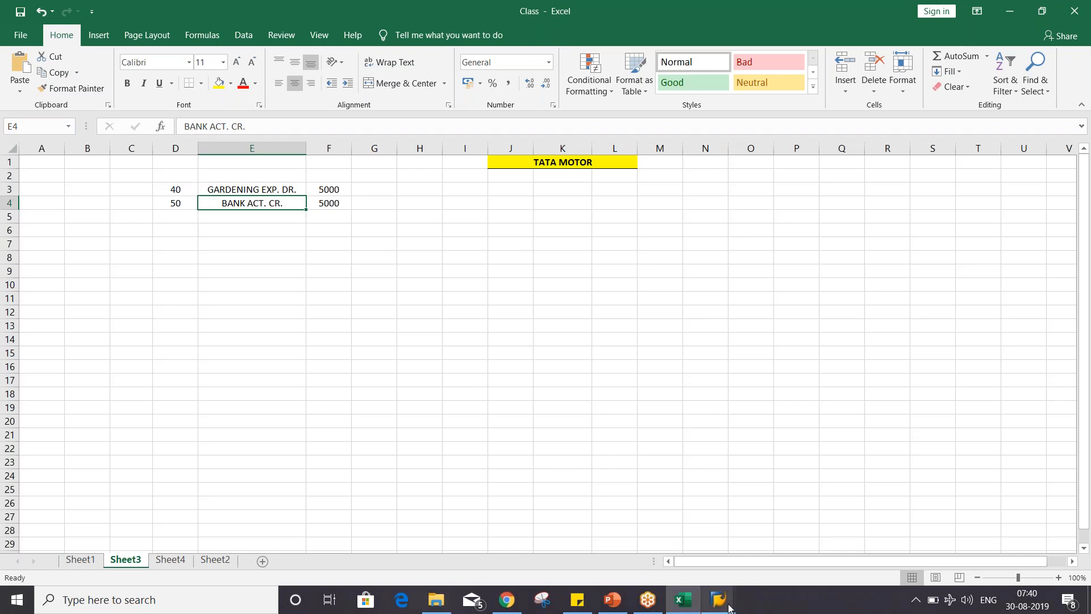
# - Return to SAP's G/L line item display, open a new session and start transaction FB50
pyautogui.moveTo(729, 608)
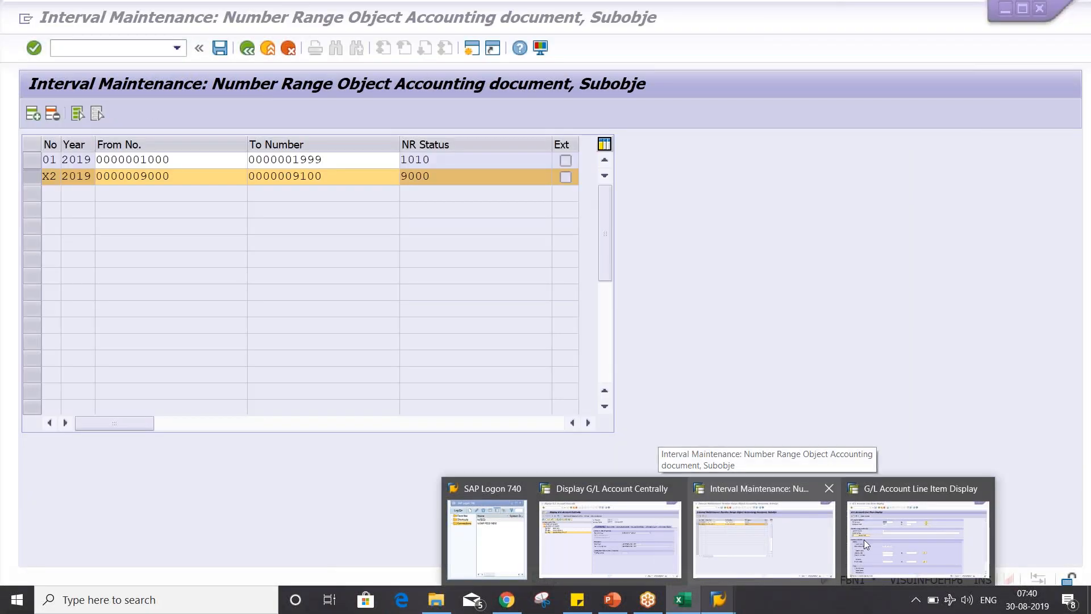
pyautogui.click(864, 540)
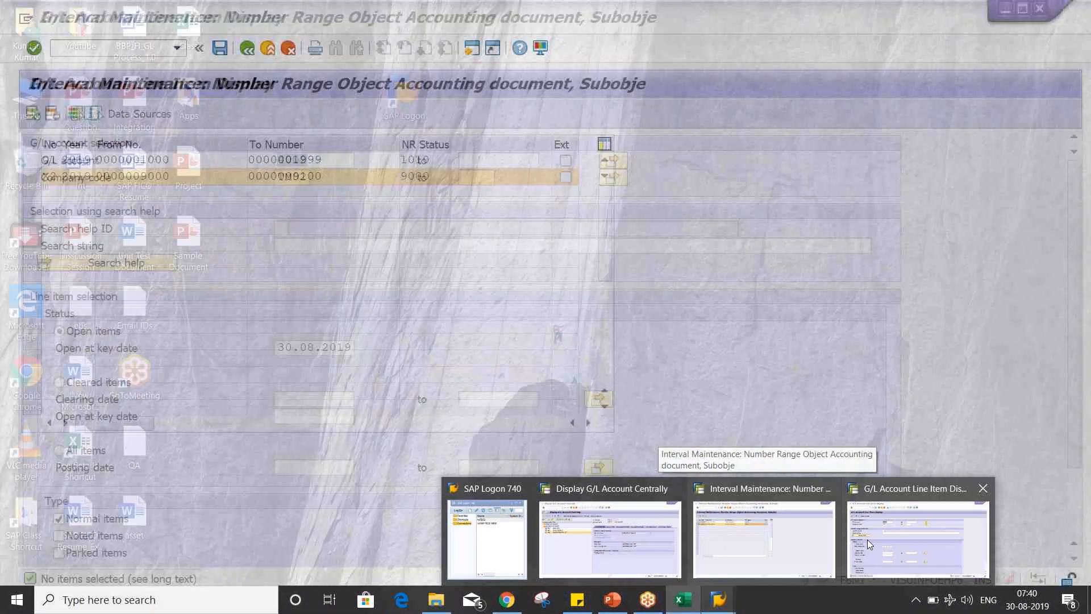
pyautogui.click(473, 49)
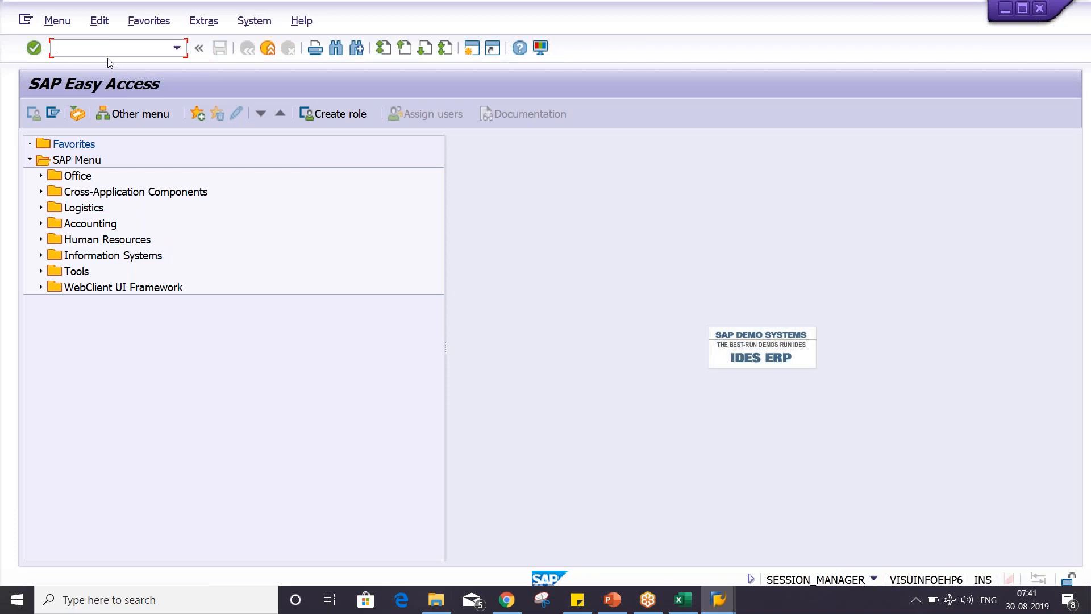
pyautogui.write('FB50')
pyautogui.press('Return')
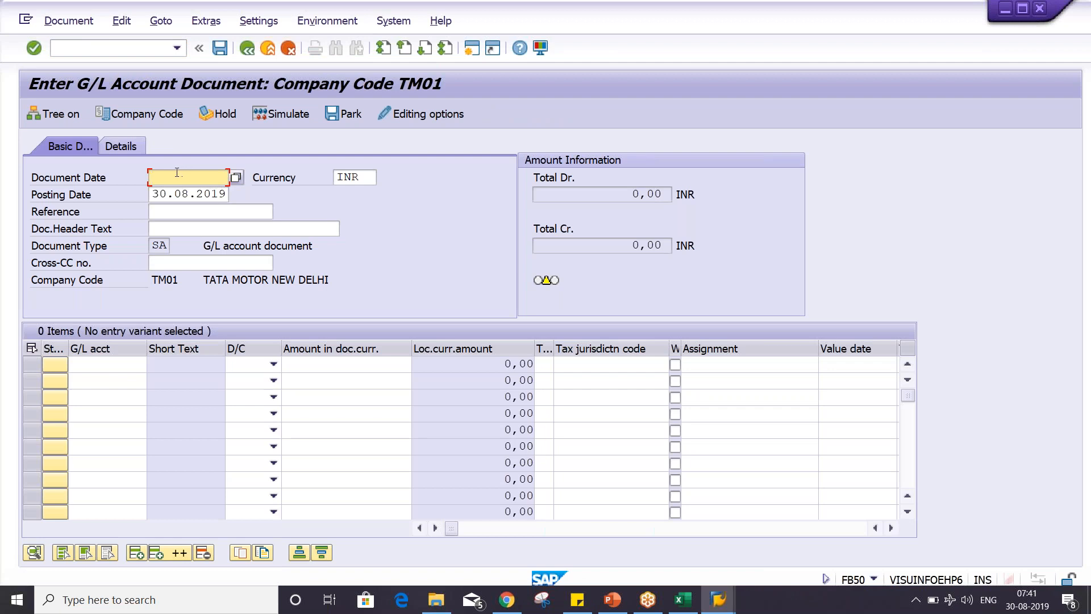
# - Start posting with reference to document number 9000 in company code TM02 for fiscal year 2019
pyautogui.click(69, 21)
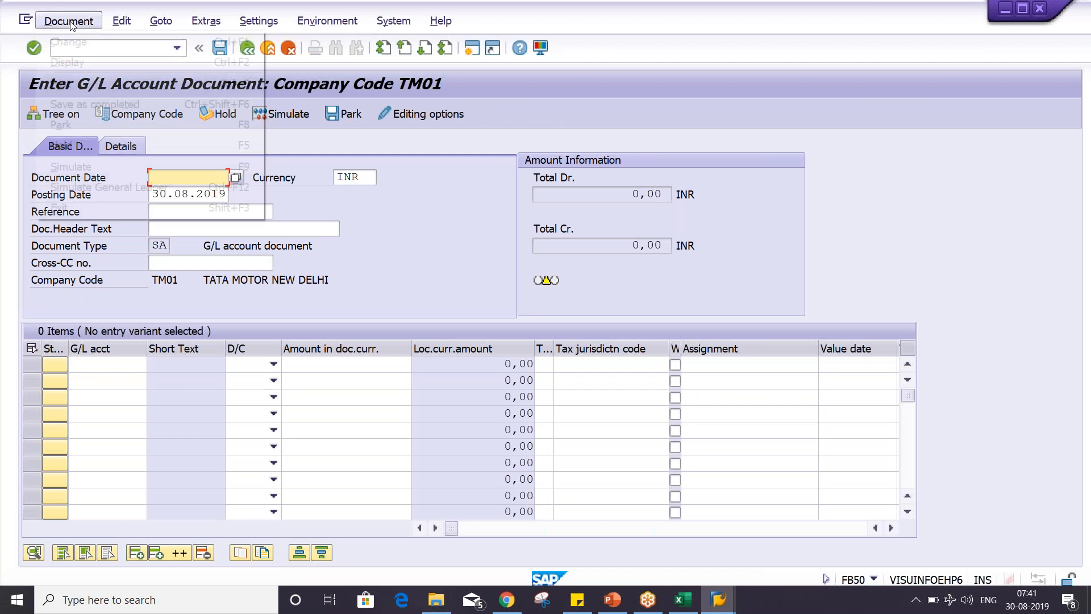
pyautogui.moveTo(122, 22)
pyautogui.moveTo(161, 21)
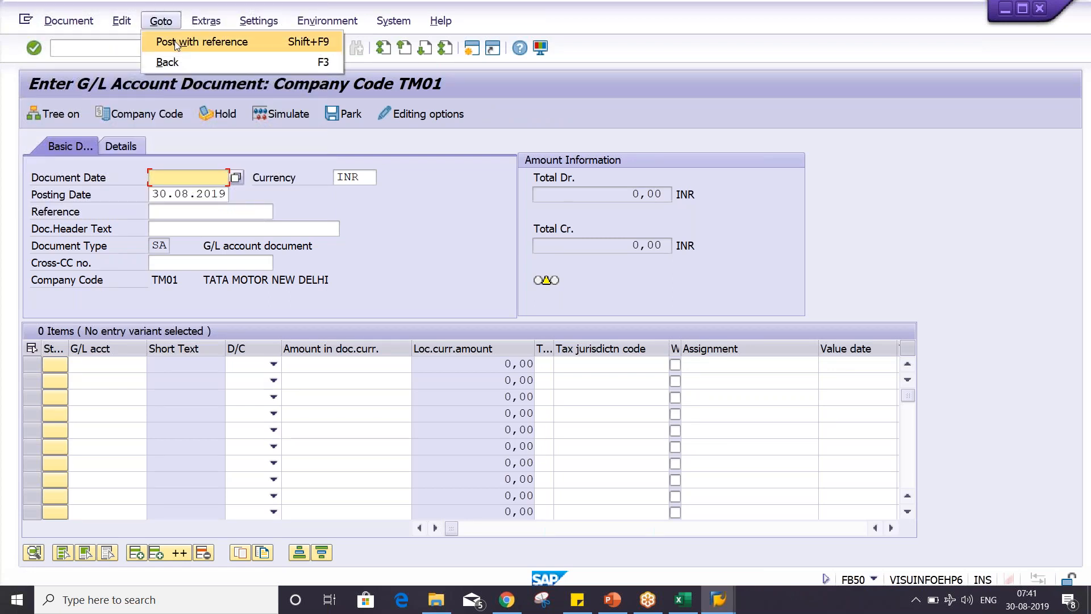
pyautogui.click(176, 44)
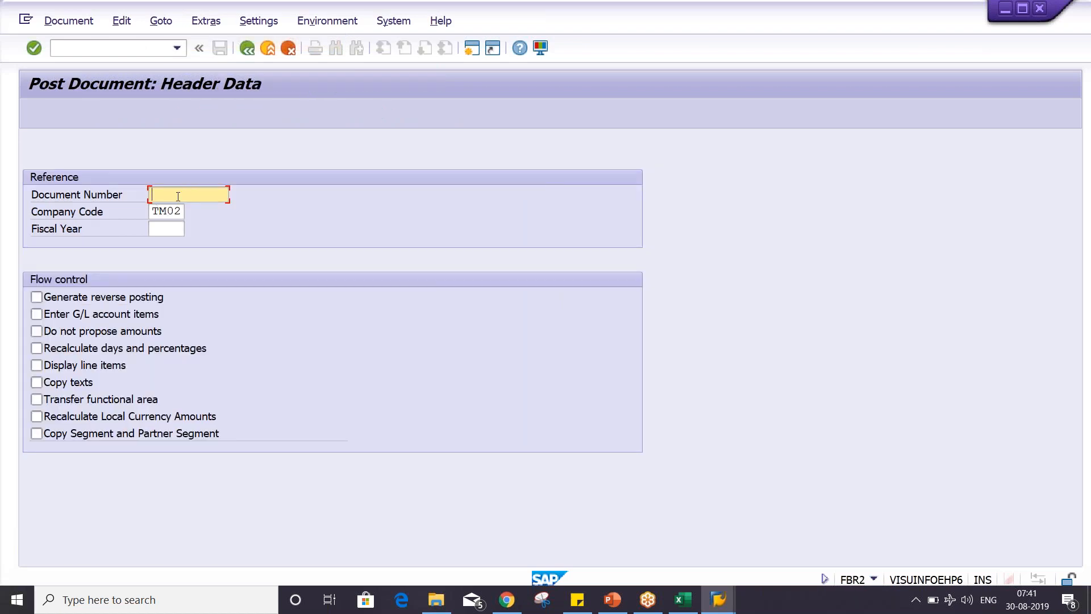
pyautogui.write('9000')
pyautogui.click(163, 224)
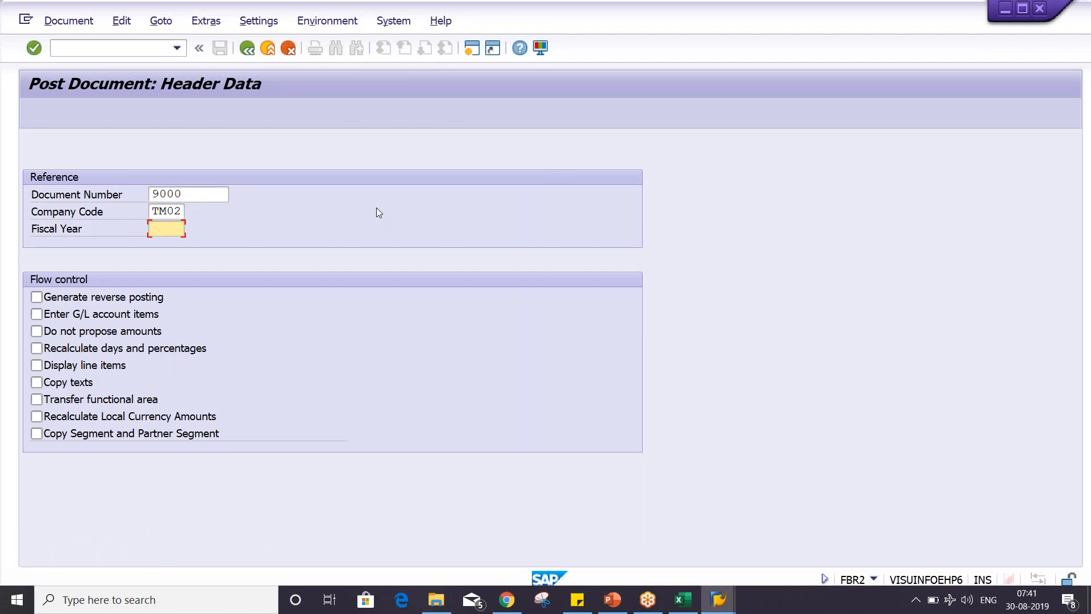
pyautogui.write('2019')
pyautogui.press('Return')
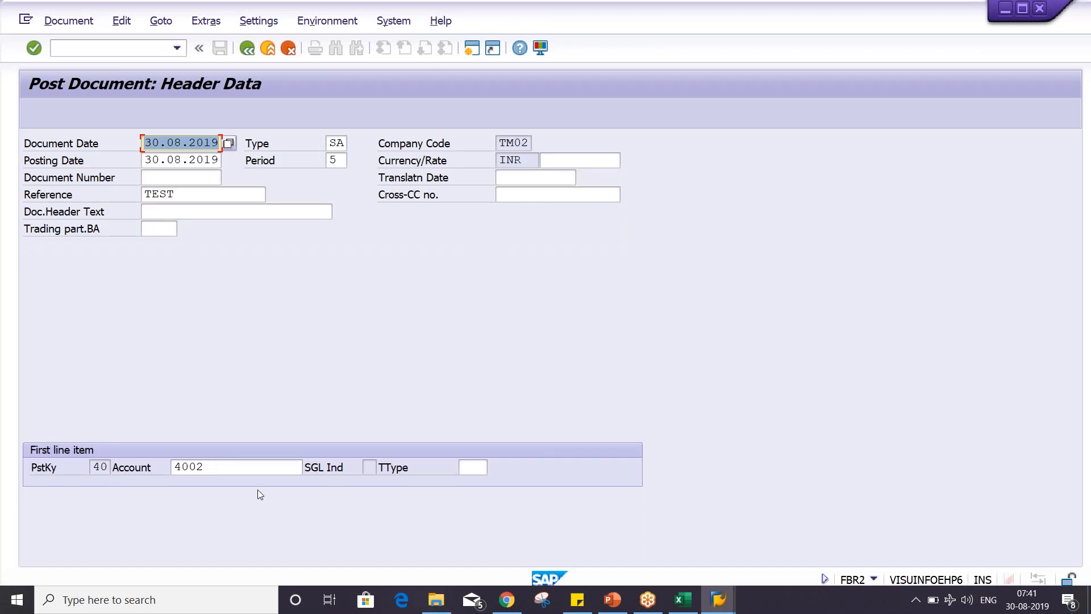
pyautogui.press('Return')
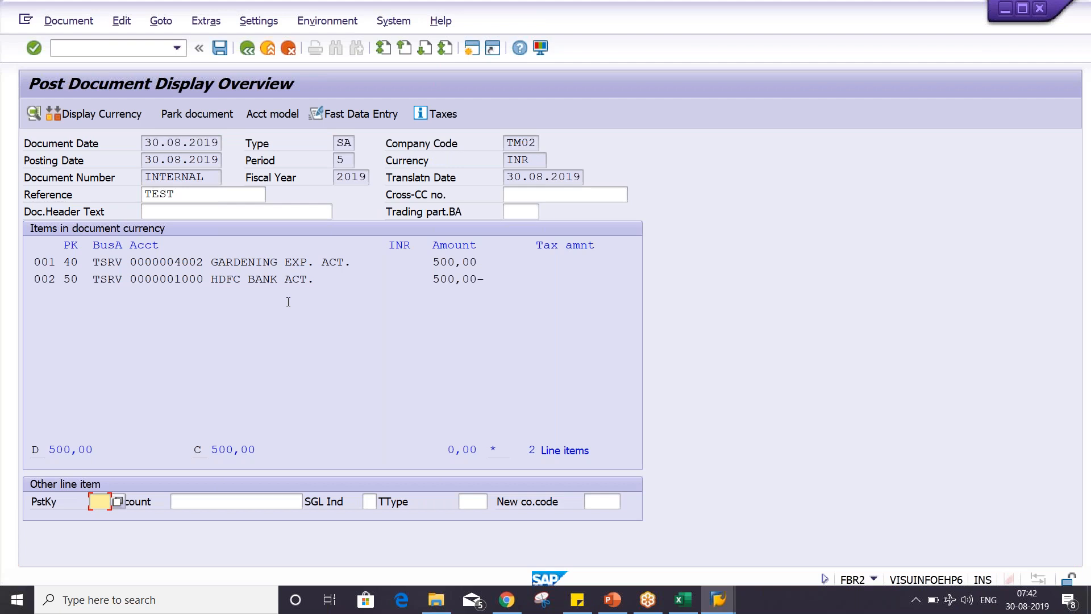
pyautogui.click(477, 265)
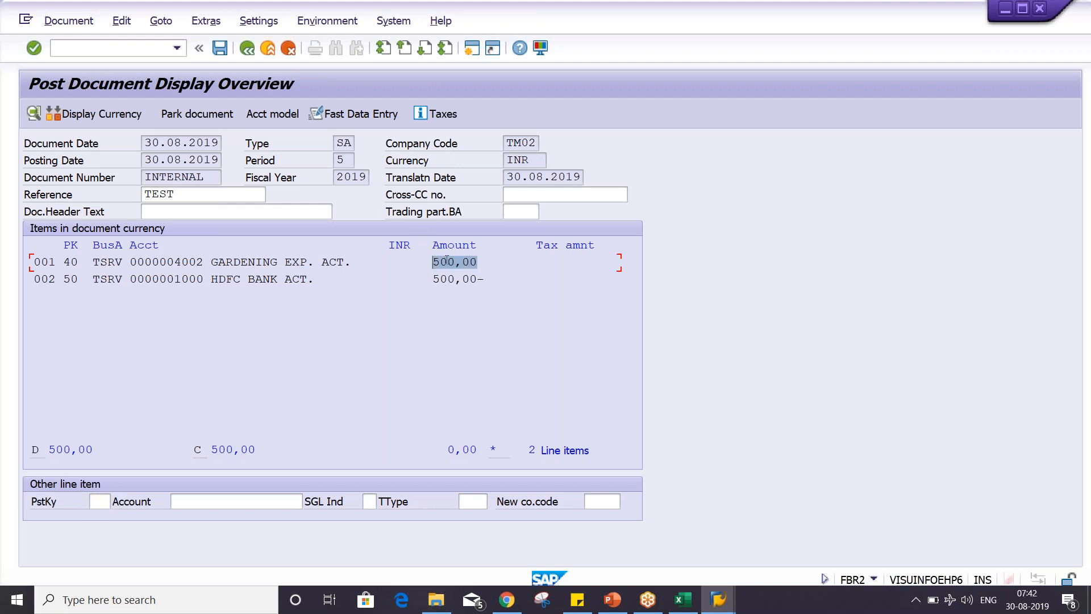
pyautogui.click(436, 276)
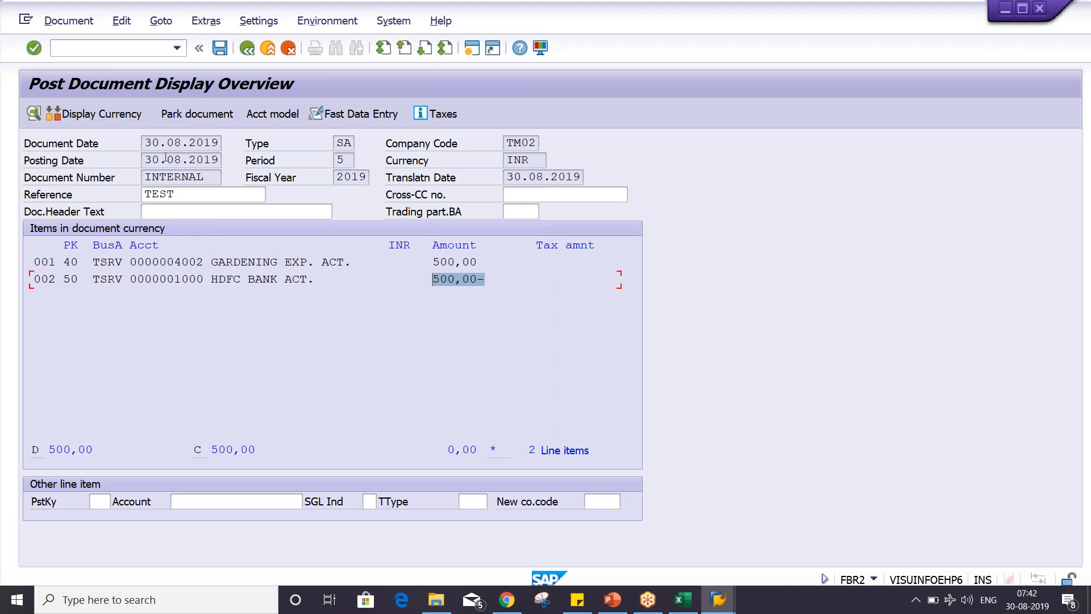
# - Restart transaction FB50 and start posting with reference to document number 9000 in company code TM02 for fiscal year 2019
pyautogui.click(141, 47)
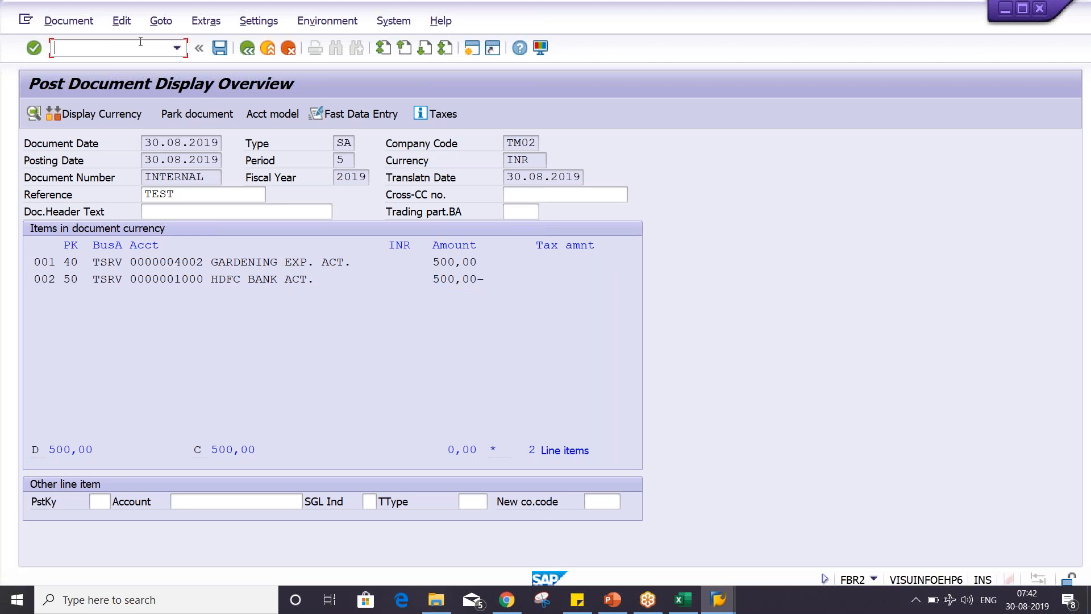
pyautogui.write('/NFB50')
pyautogui.press('Return')
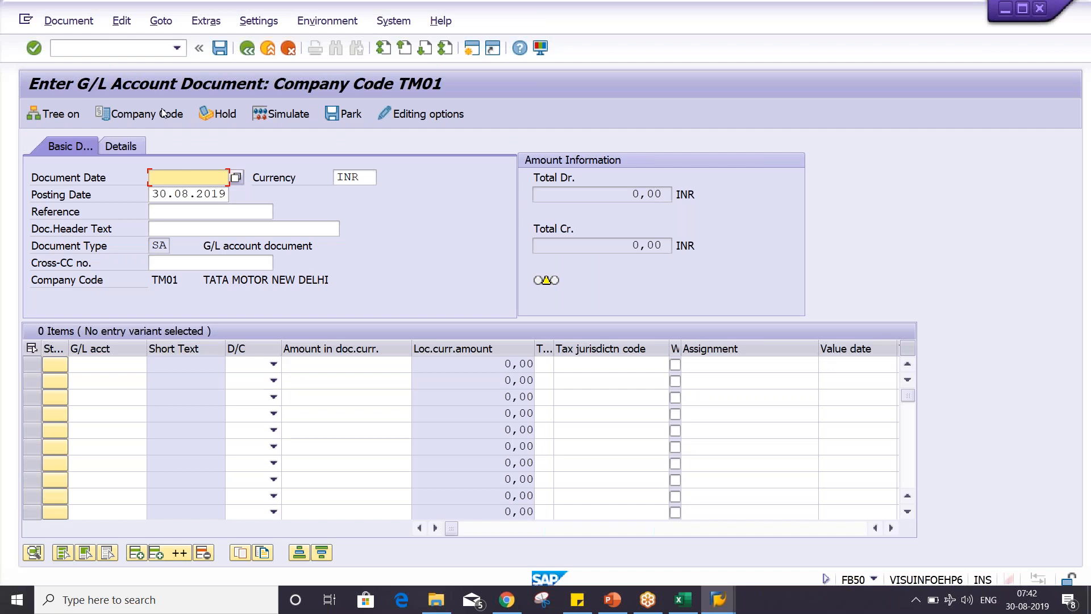
pyautogui.click(160, 20)
pyautogui.click(177, 43)
pyautogui.click(192, 196)
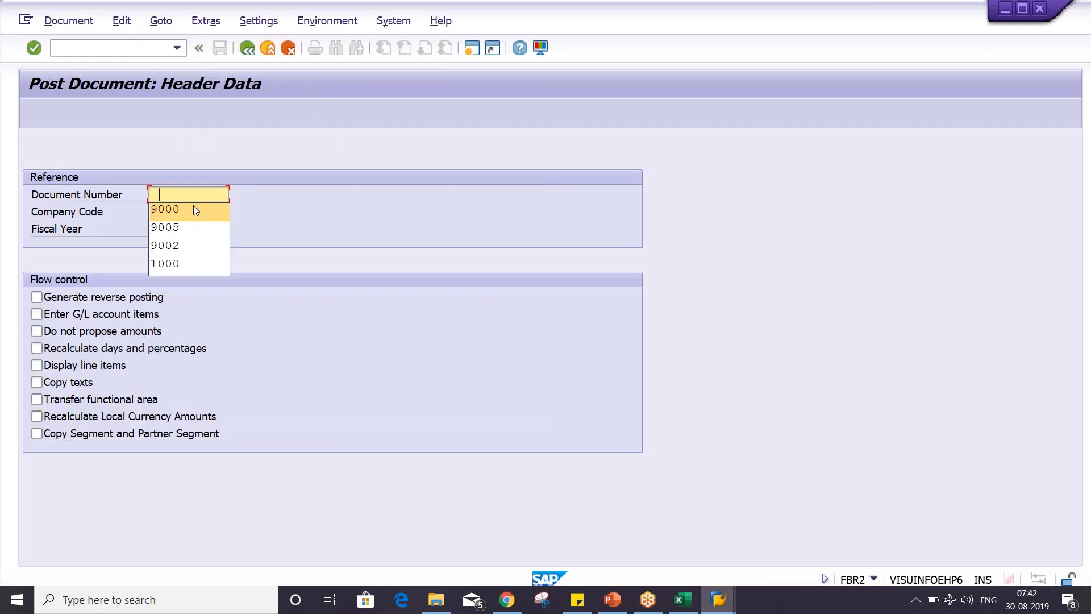
pyautogui.click(196, 209)
pyautogui.click(174, 226)
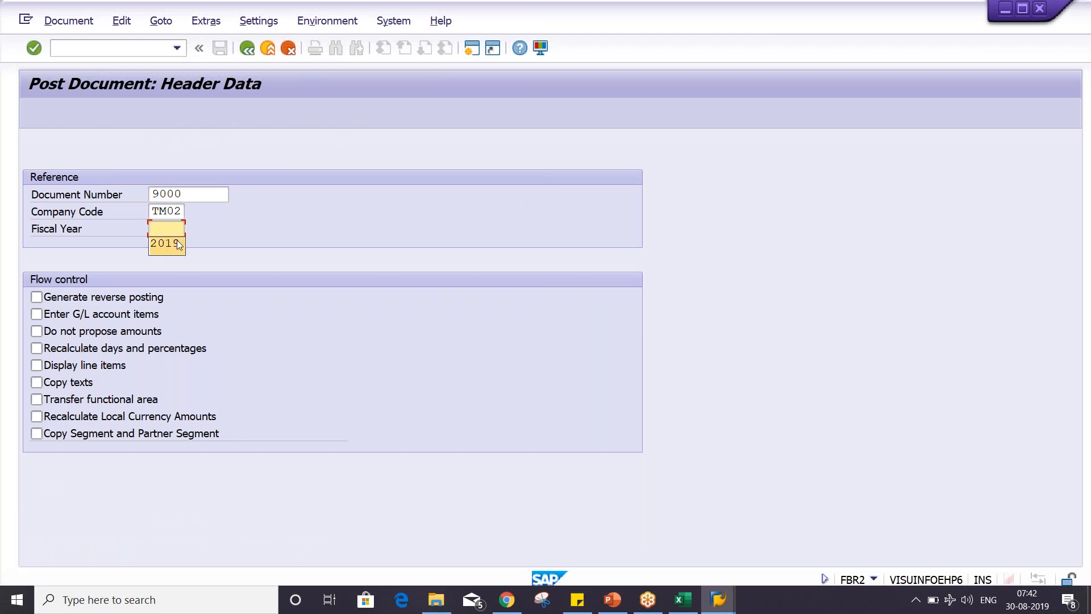
# - Set the flow control for reference document 9000 to not propose amounts and continue to the header data
pyautogui.moveTo(215, 192); pyautogui.dragTo(150, 195)
pyautogui.click(204, 200)
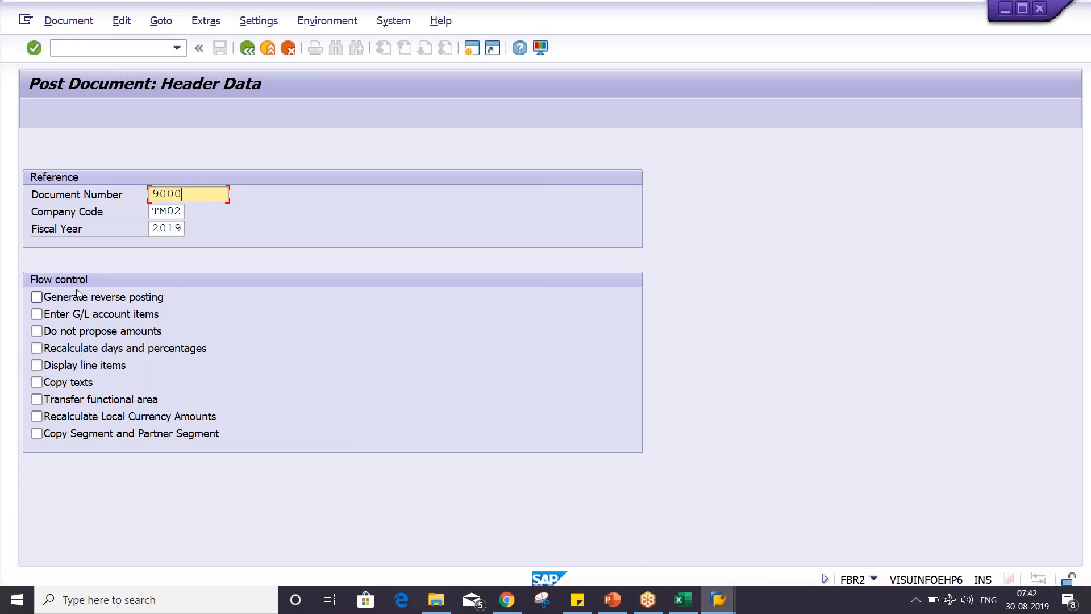
pyautogui.click(66, 334)
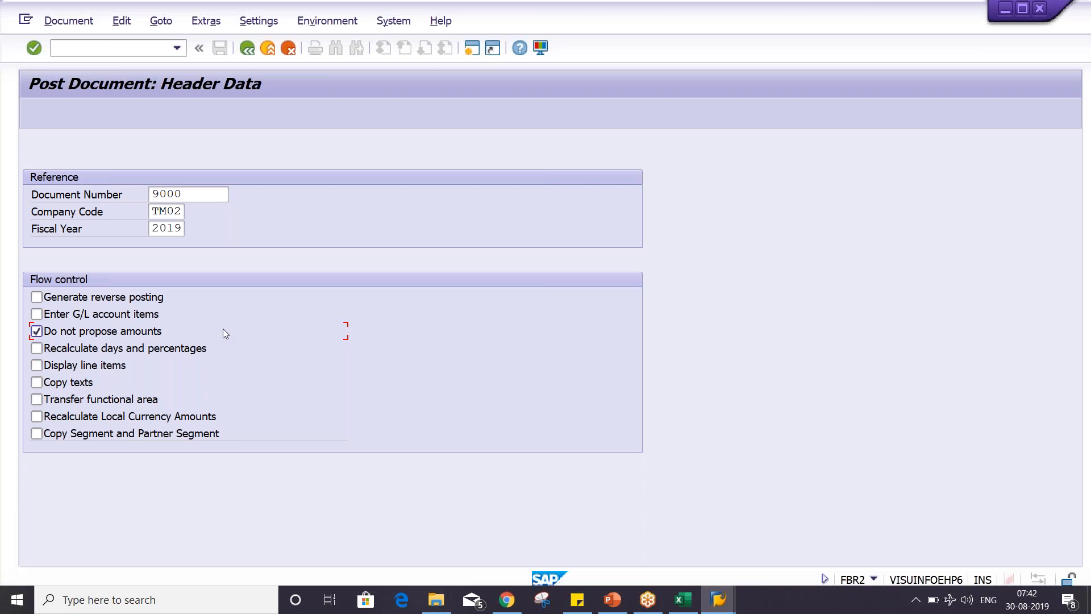
pyautogui.press('Return')
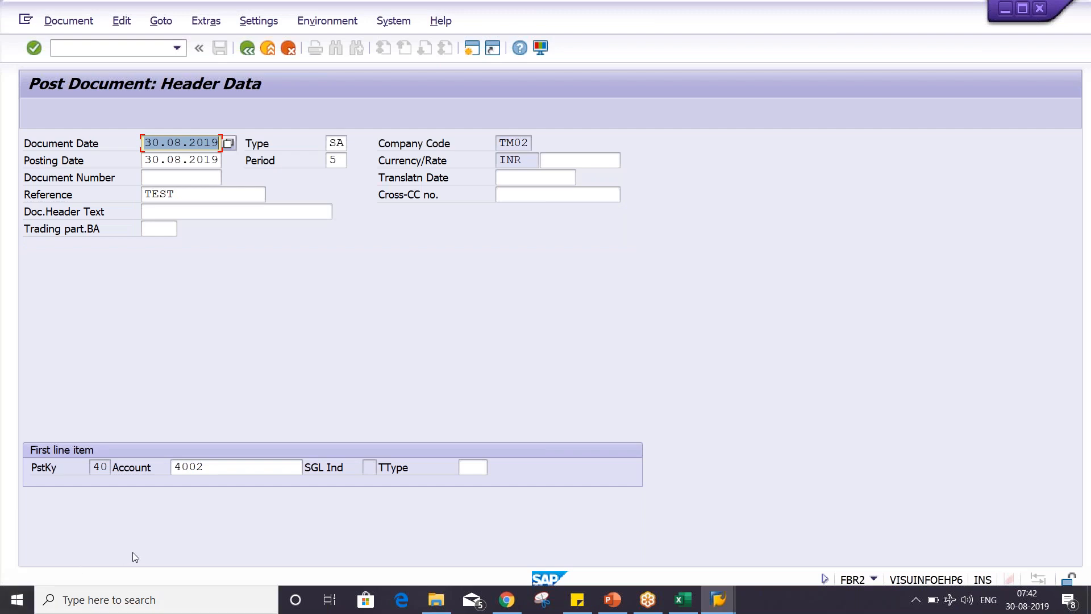
# - Examine the copied posting key, company code, currency, reference, document date, posting date and first line item account
pyautogui.click(97, 474)
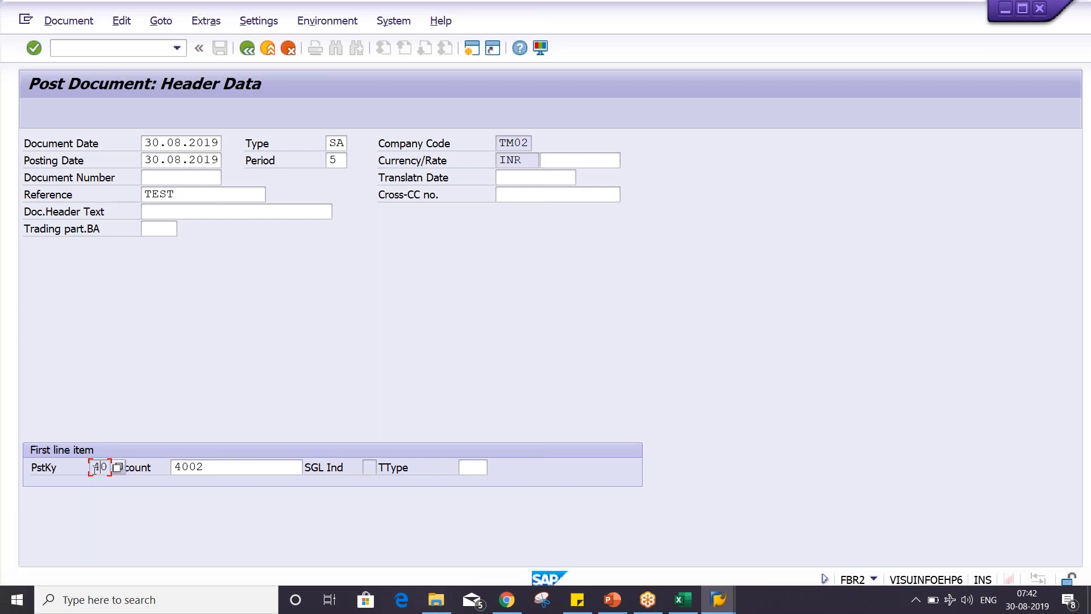
pyautogui.click(508, 143)
pyautogui.click(506, 159)
pyautogui.click(188, 197)
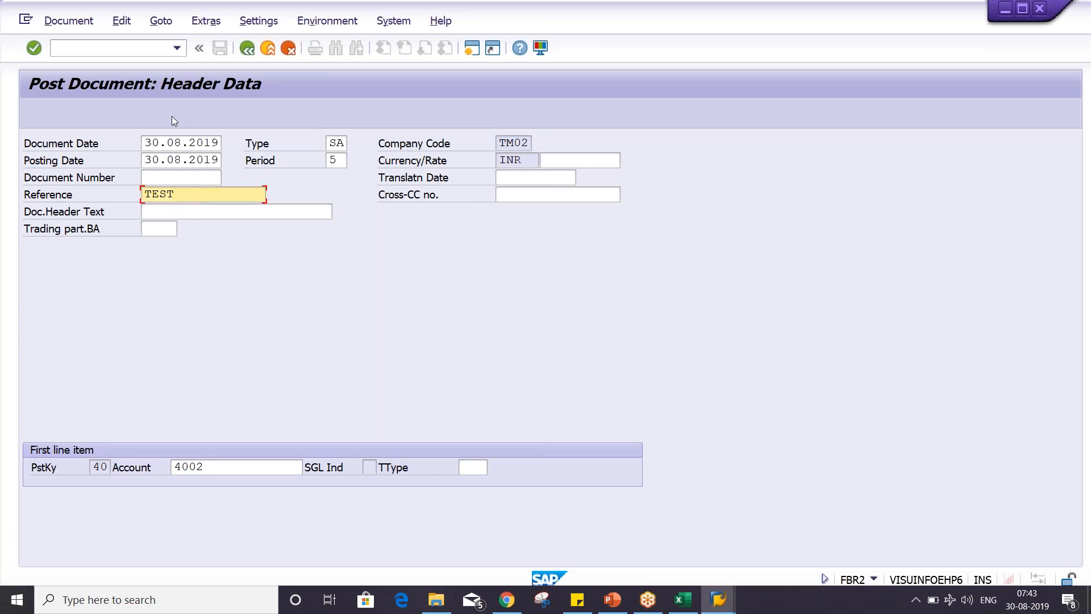
pyautogui.click(176, 142)
pyautogui.click(183, 162)
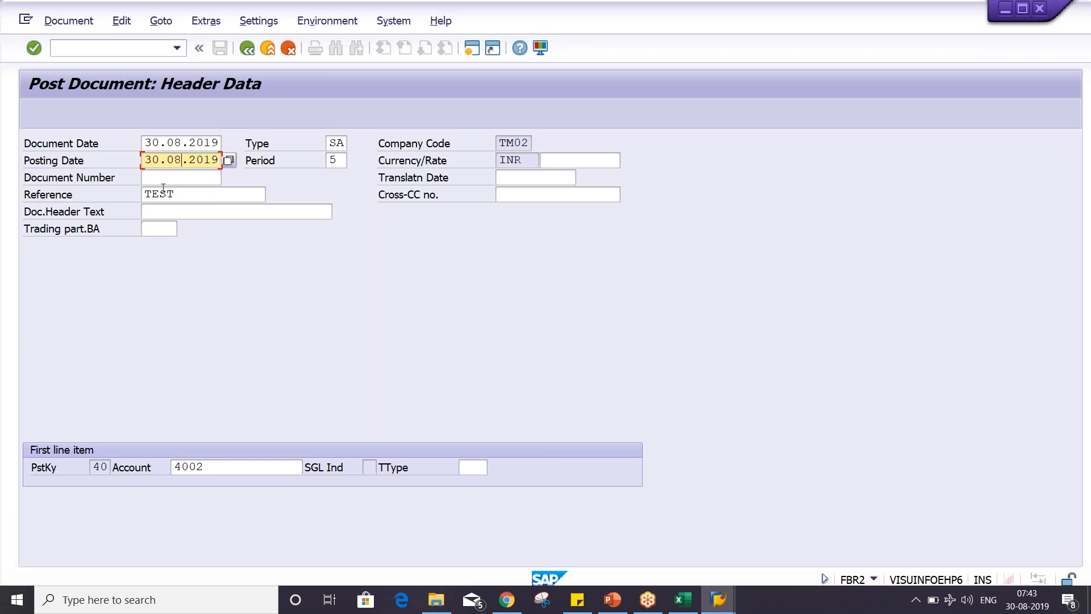
pyautogui.click(227, 466)
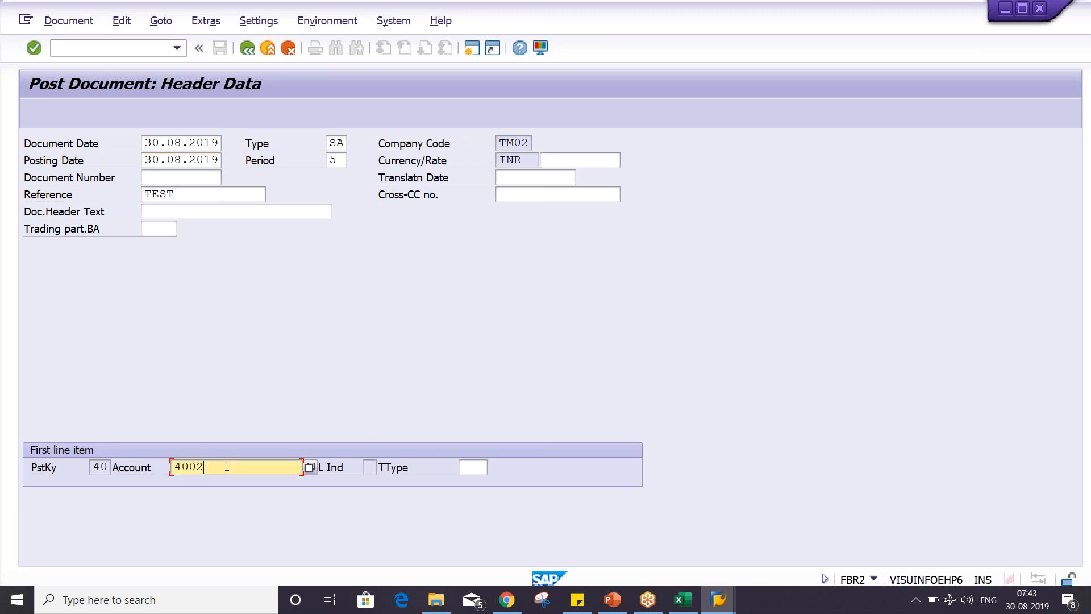
# - Open the debit item for G/L account 4002, set its amount to 5000 INR and continue to the credit item
pyautogui.press('Return')
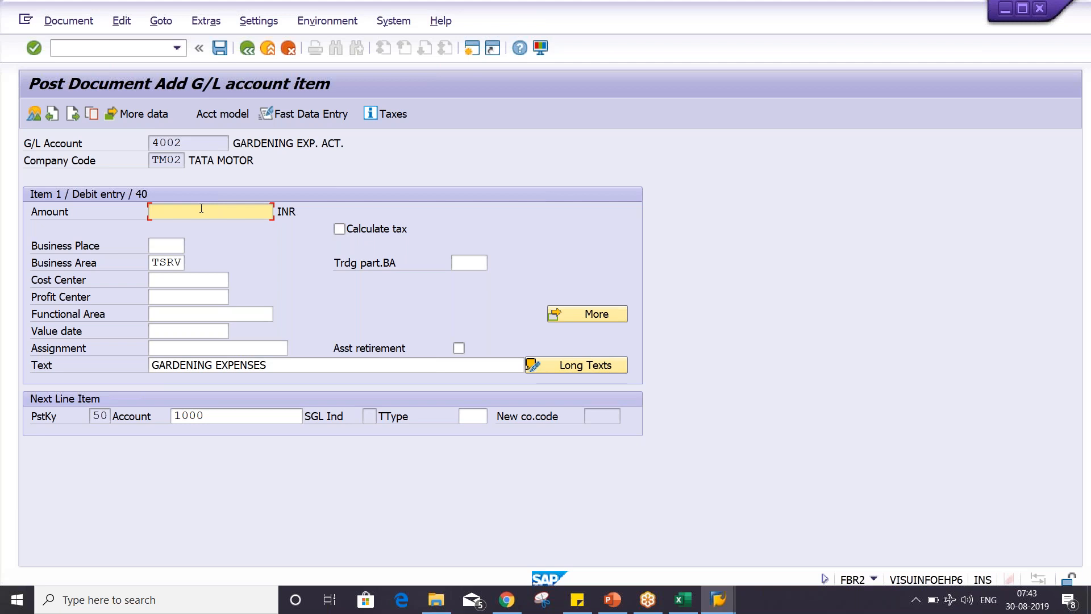
pyautogui.write('5000')
pyautogui.click(102, 416)
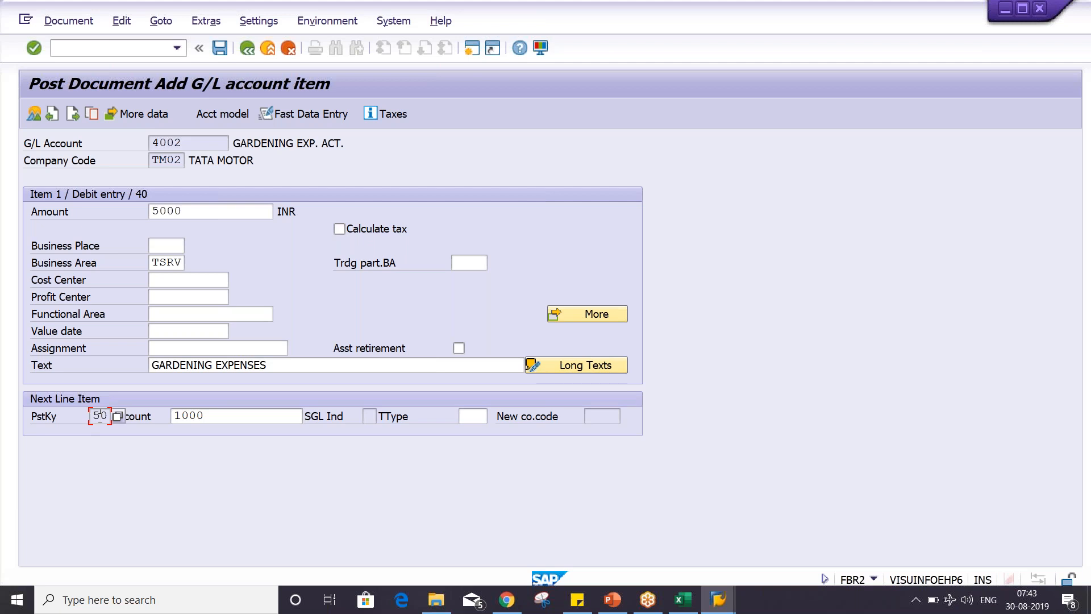
pyautogui.click(271, 422)
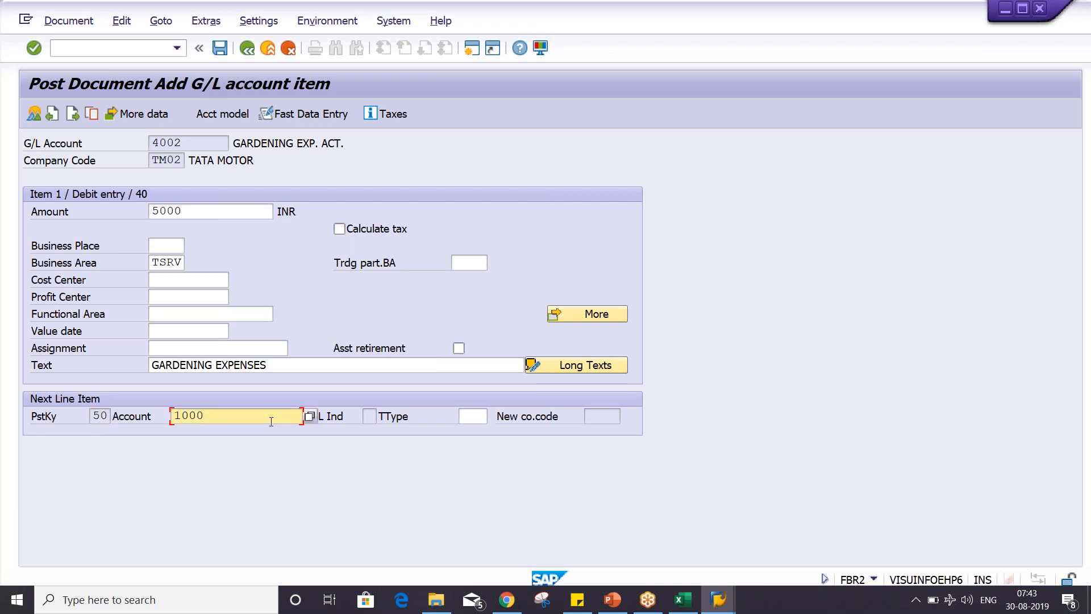
pyautogui.press('Return')
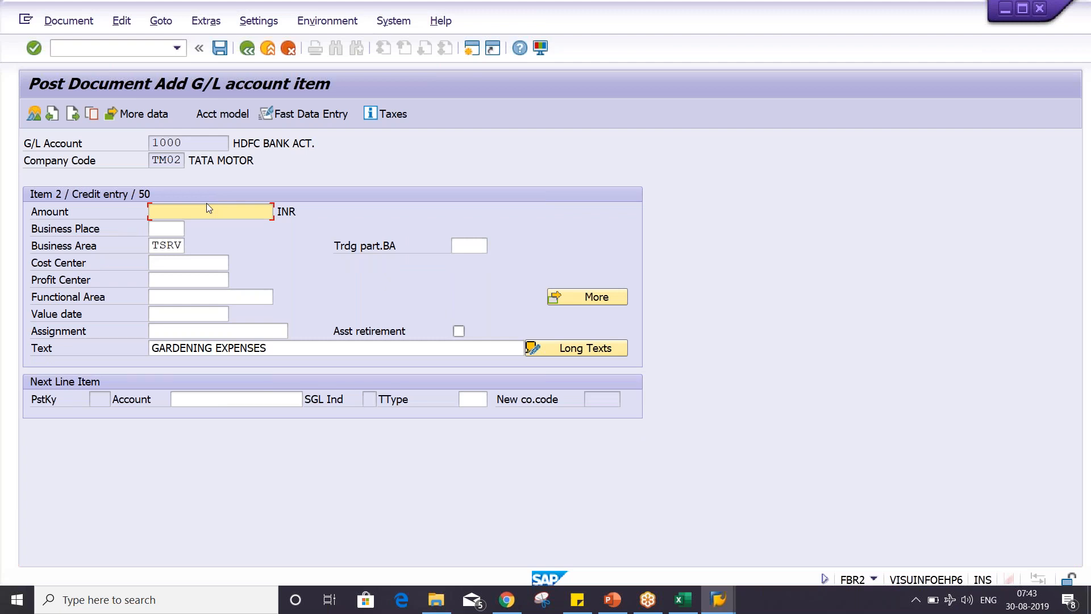
# - Set the credit amount for account 1000 to 5000 INR, simulate the entry and post the document
pyautogui.write('5000')
pyautogui.click(68, 21)
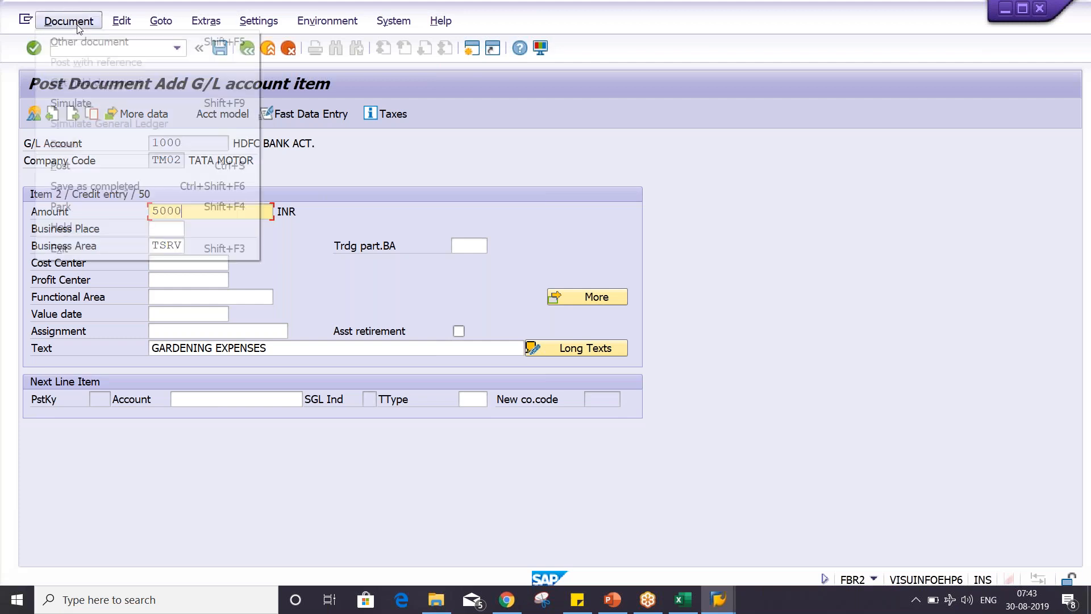
pyautogui.click(91, 104)
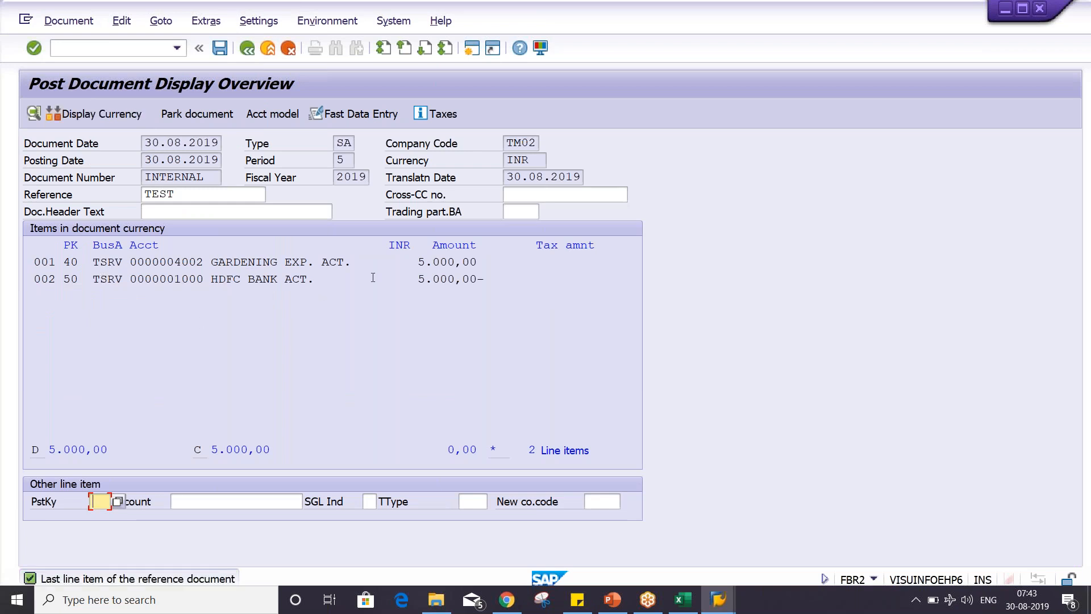
pyautogui.click(220, 49)
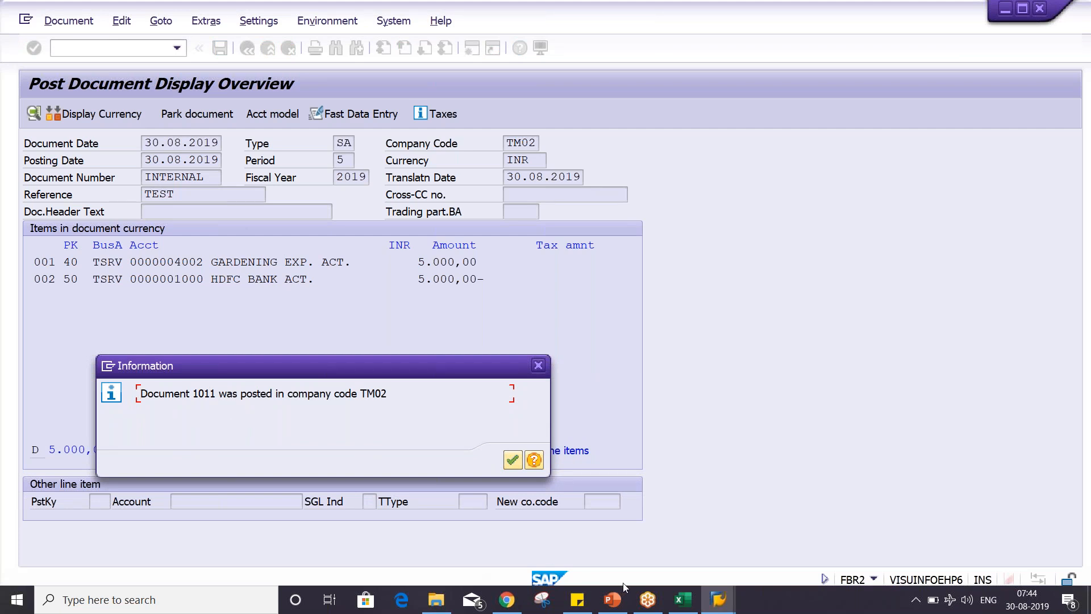
# - Check the number status of range 01 in the interval maintenance session, then return to the posting and close its information message
pyautogui.click(717, 605)
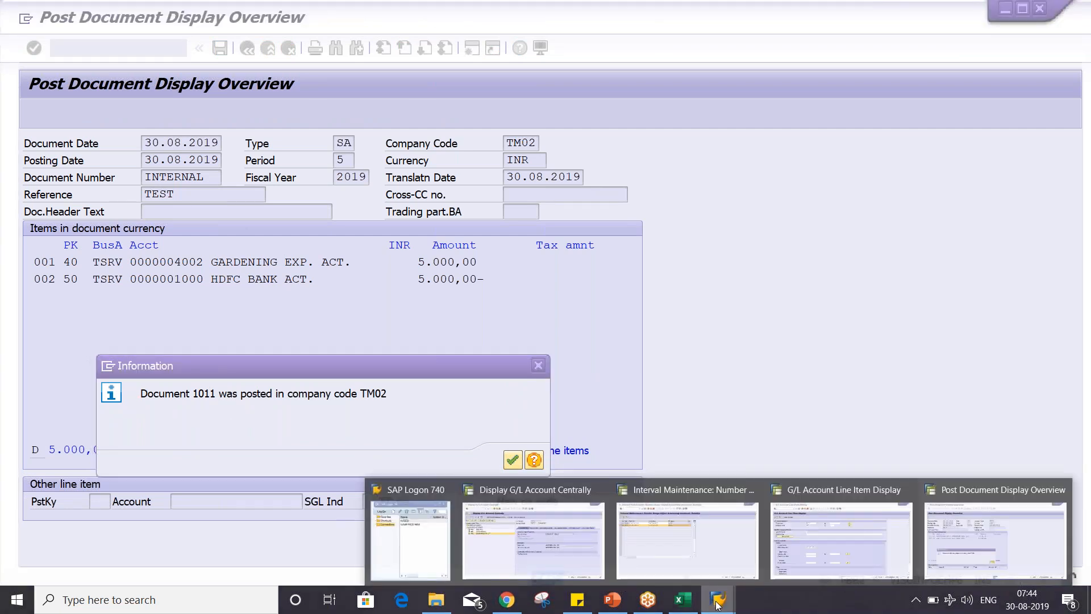
pyautogui.click(711, 558)
pyautogui.moveTo(446, 159); pyautogui.dragTo(379, 164)
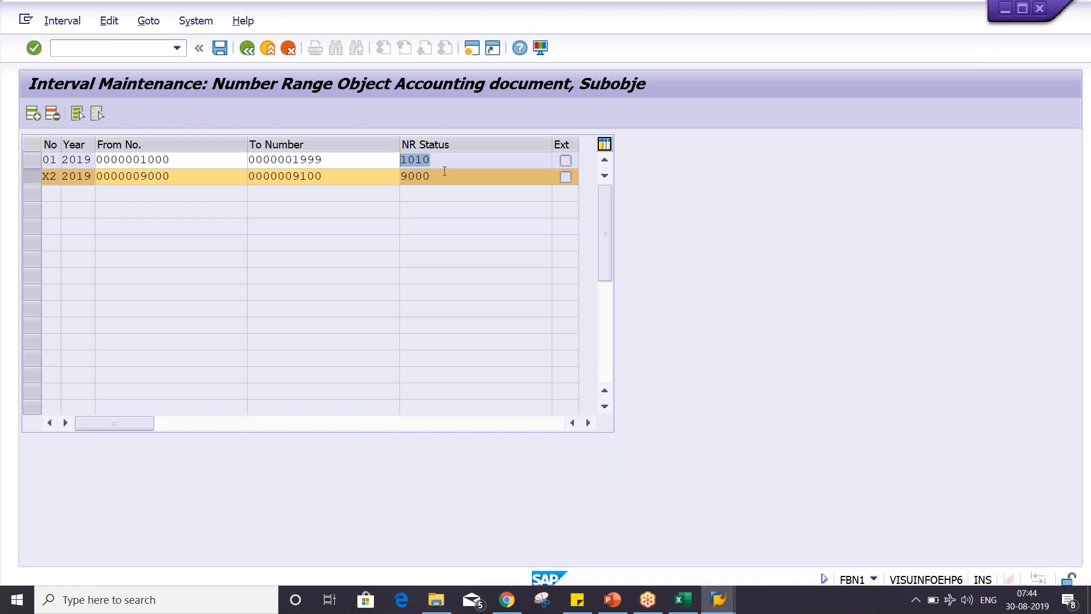
pyautogui.hotkey('alt', 'Tab')
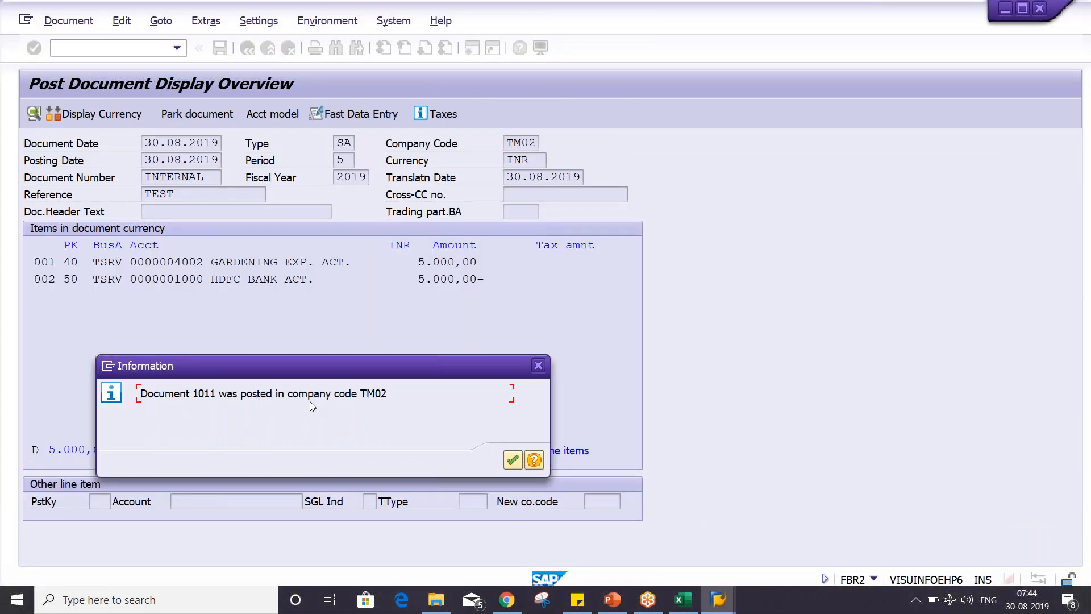
pyautogui.press('Return')
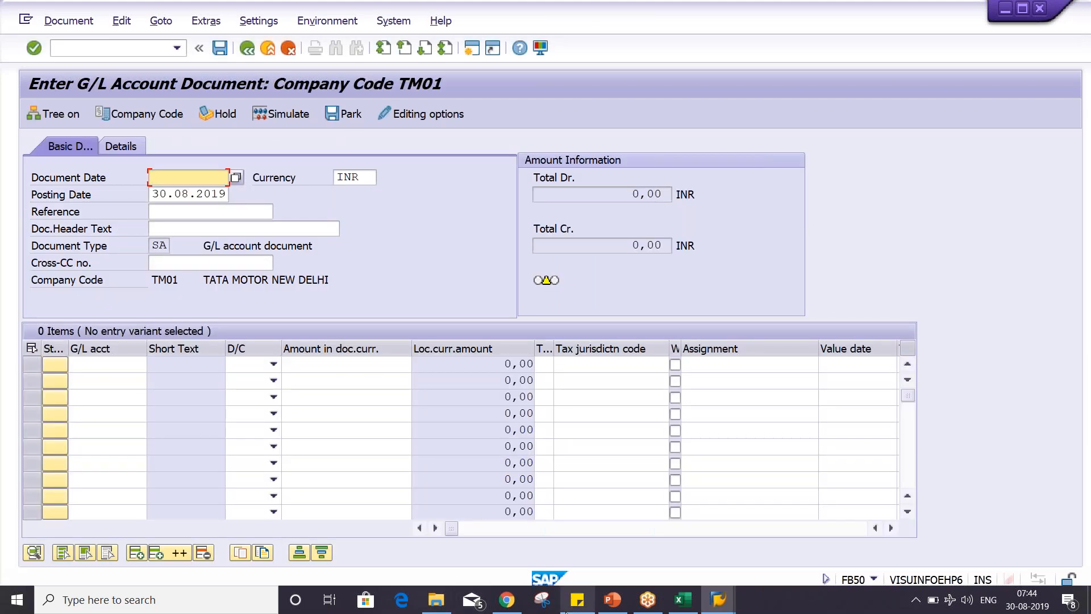
# - In the G/L line item session, run the open item display for account 4002 in TM02 and examine the item's amount and document number
pyautogui.click(732, 604)
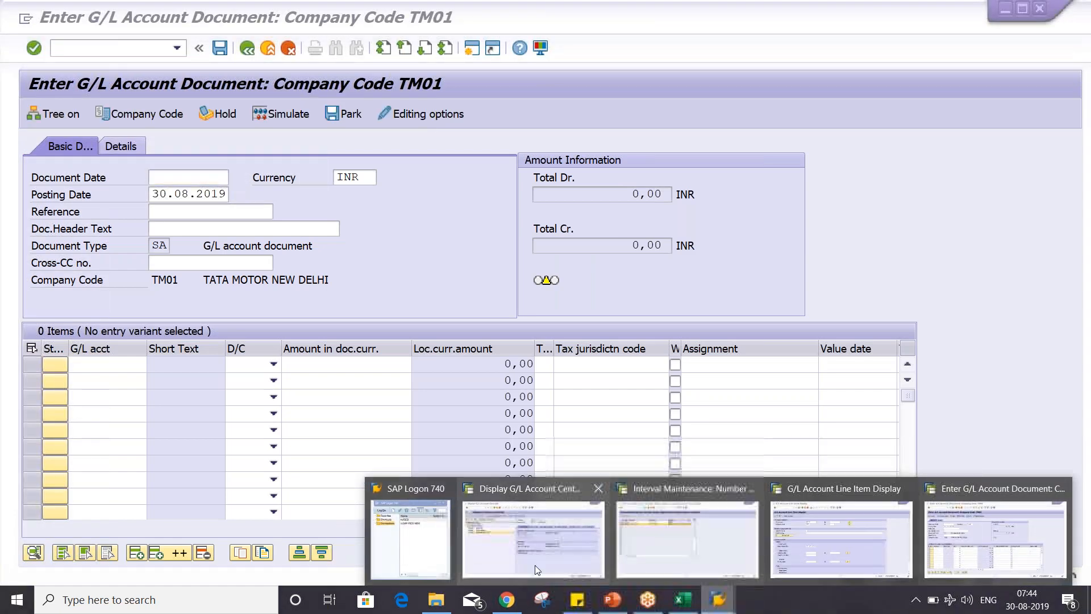
pyautogui.moveTo(755, 530)
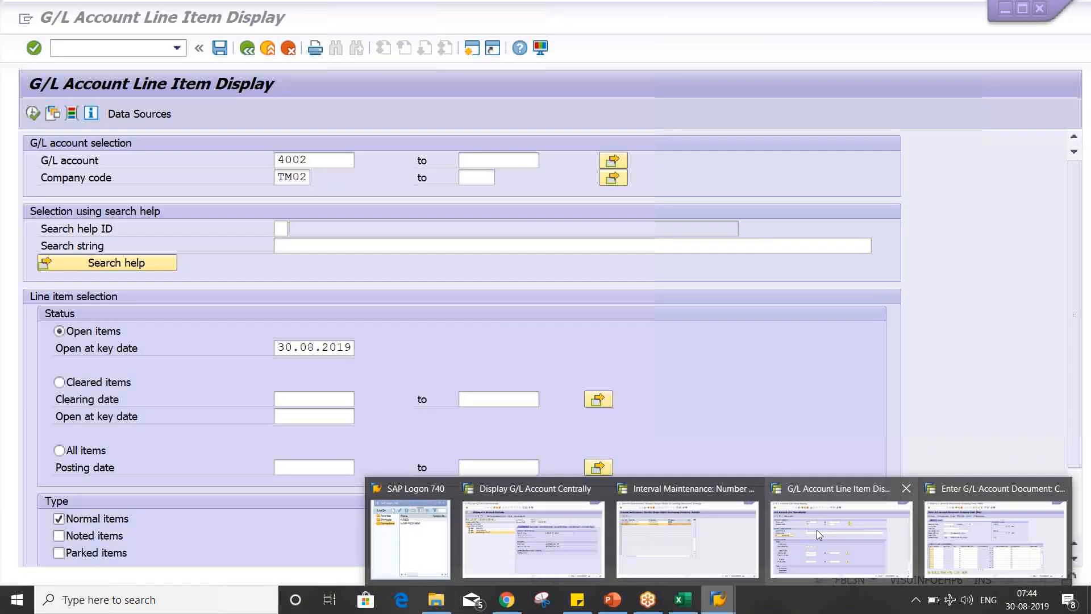
pyautogui.click(816, 530)
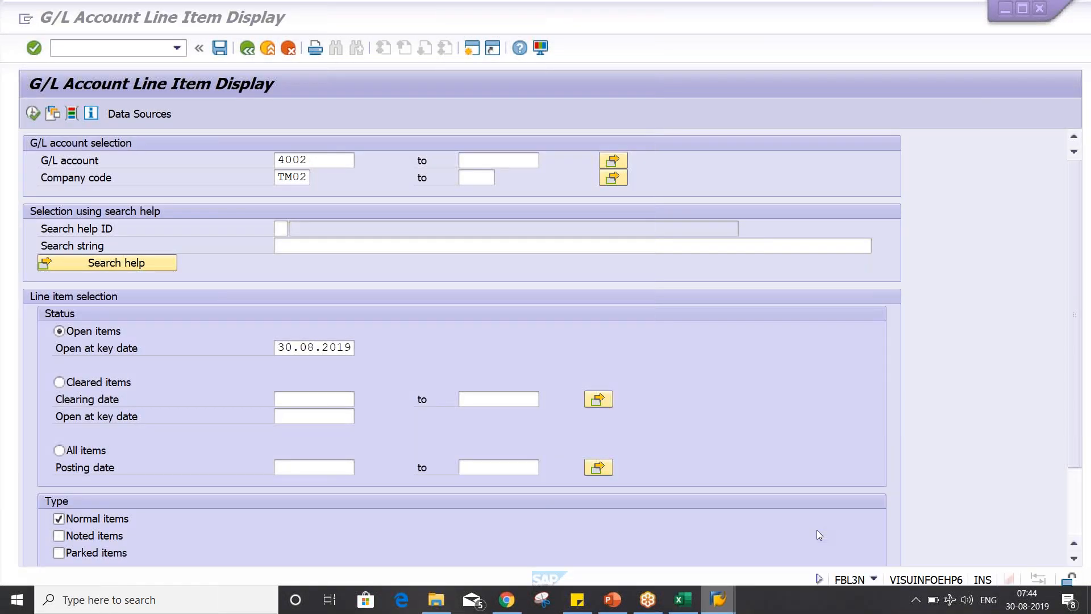
pyautogui.click(33, 114)
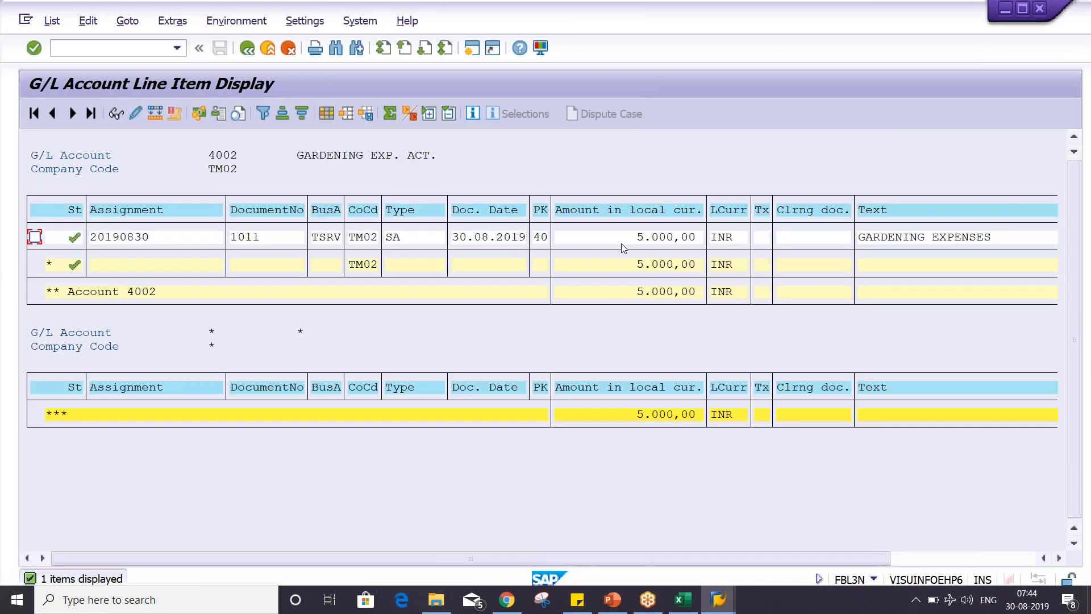
pyautogui.click(616, 236)
pyautogui.click(278, 237)
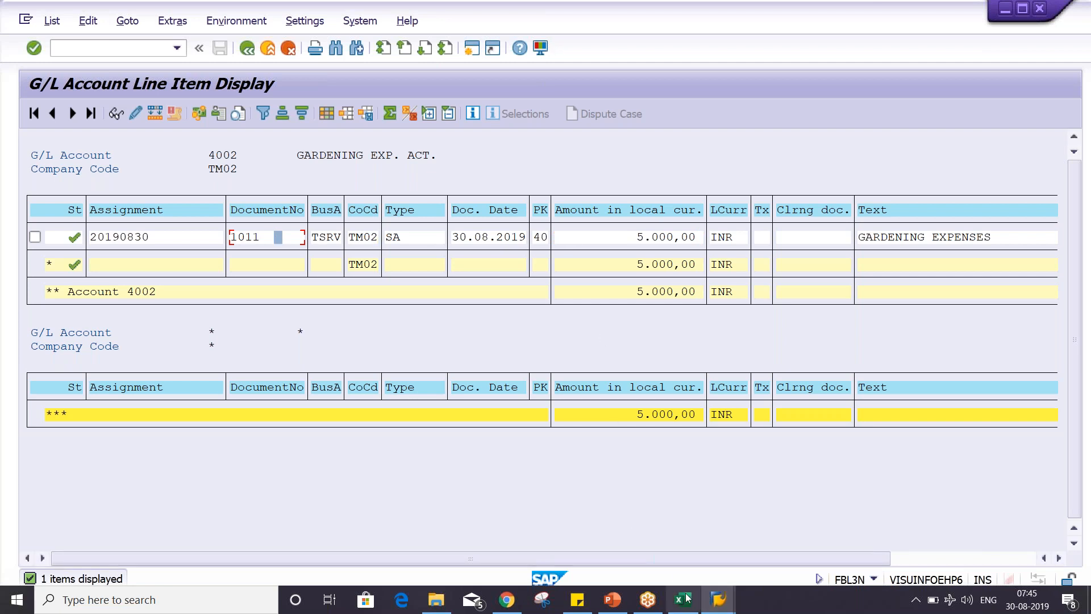
# - Switch to the Excel Class workbook and enter X2 in cell H4, beside the gardening expense entries
pyautogui.moveTo(688, 596)
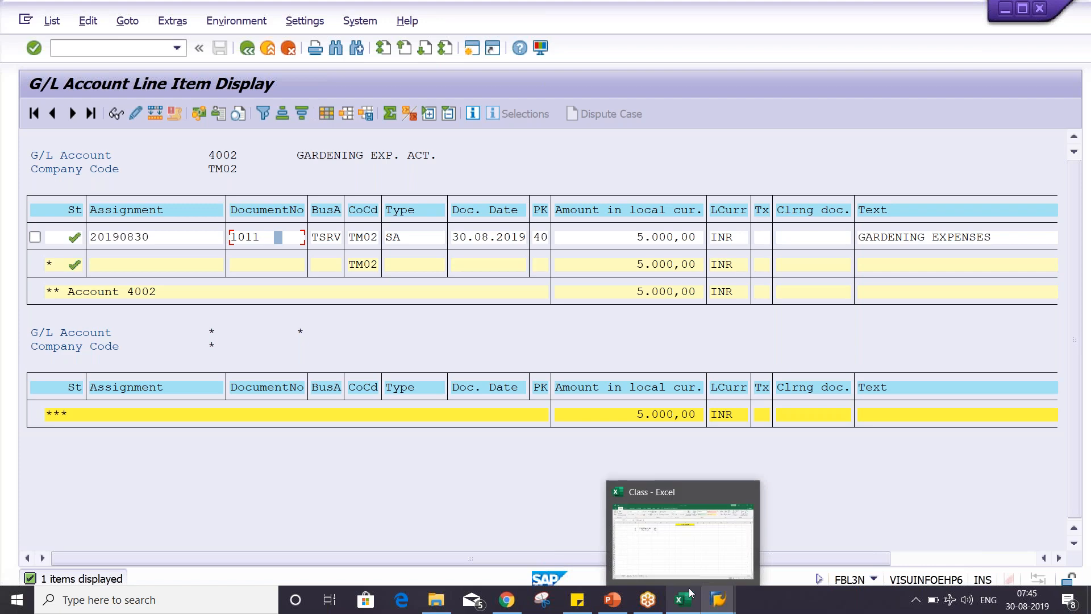
pyautogui.click(695, 558)
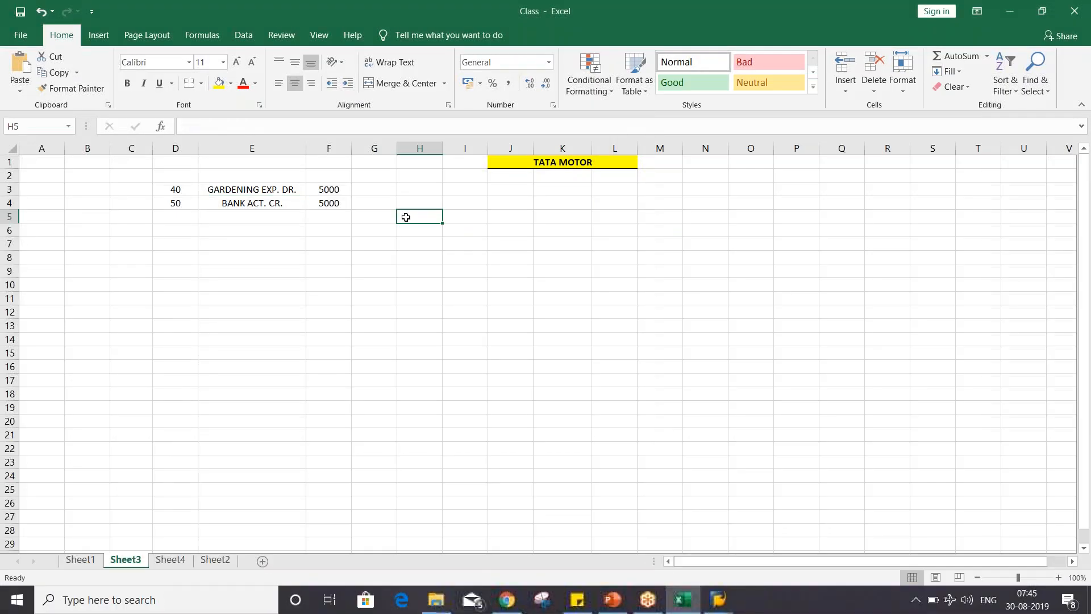
pyautogui.click(412, 197)
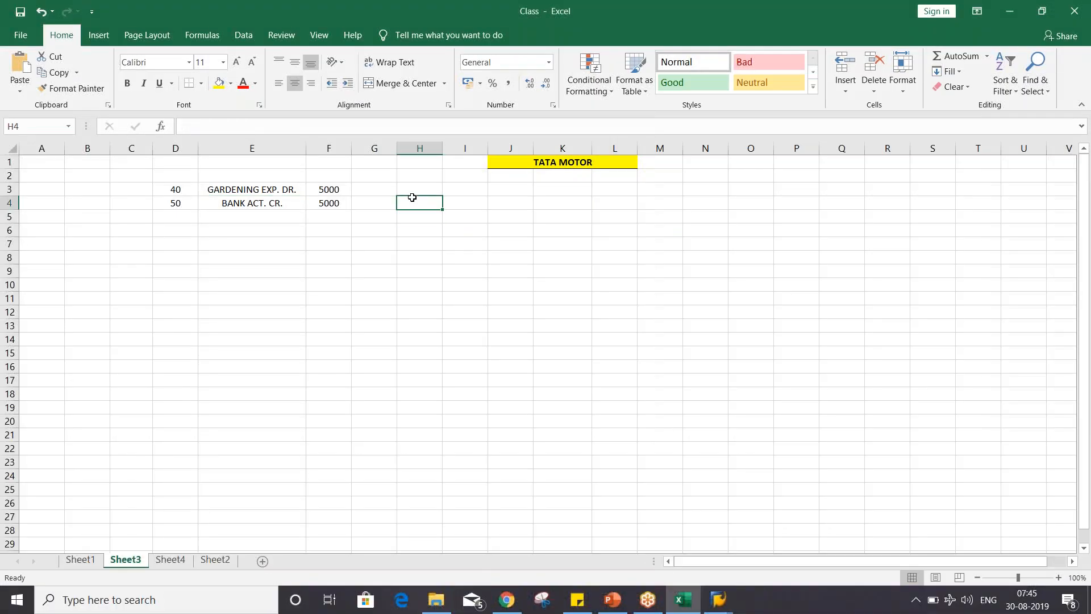
pyautogui.write('X2')
pyautogui.press('Return')
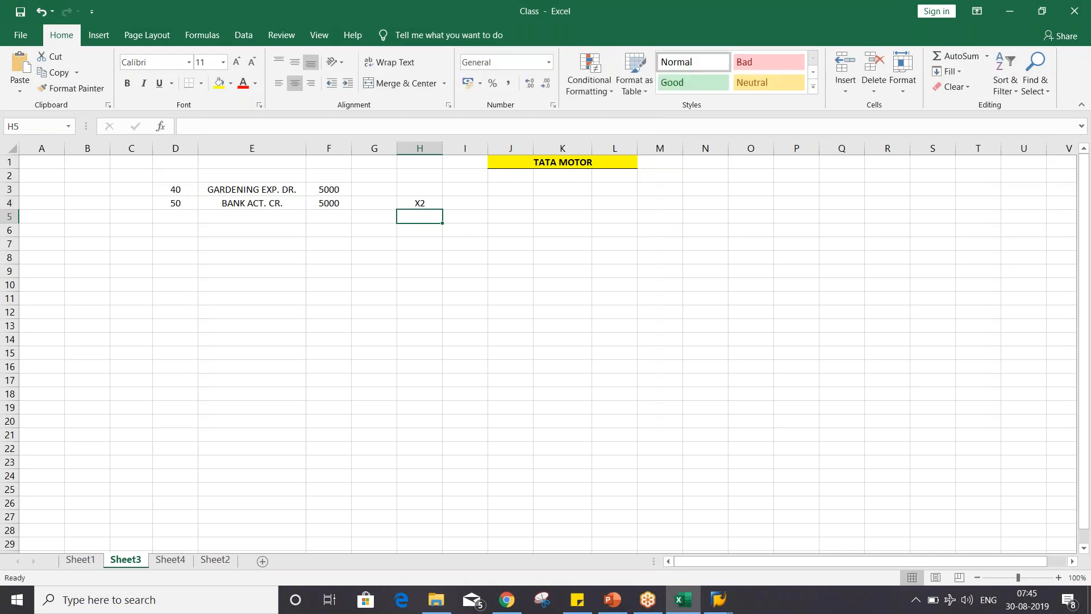
# - Enter F-01/FBM1 in cell H5, directly below the X2 note
pyautogui.click(477, 203)
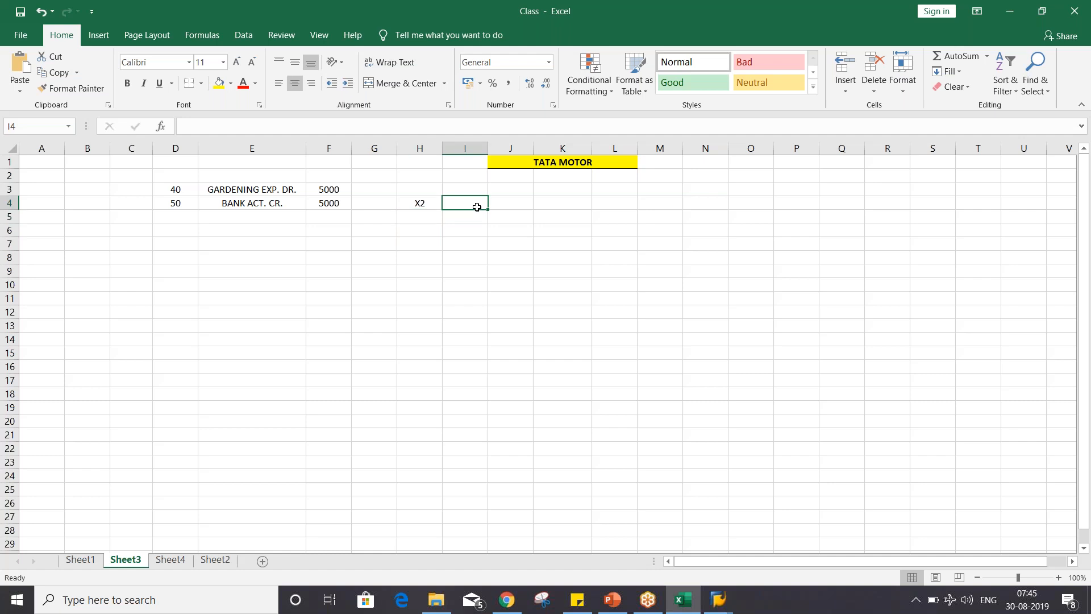
pyautogui.click(514, 207)
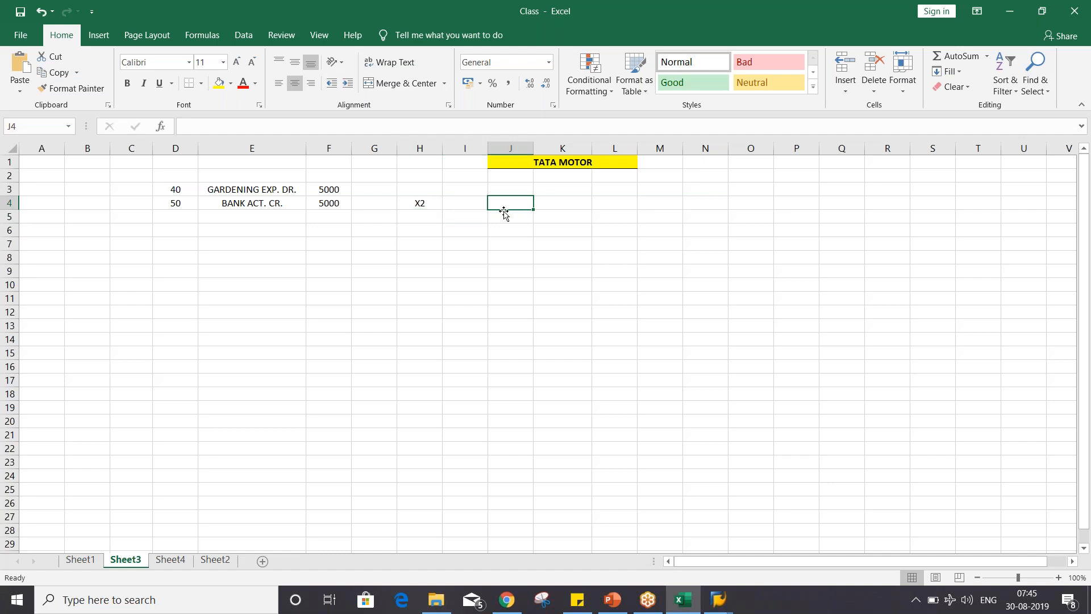
pyautogui.click(424, 220)
pyautogui.click(417, 203)
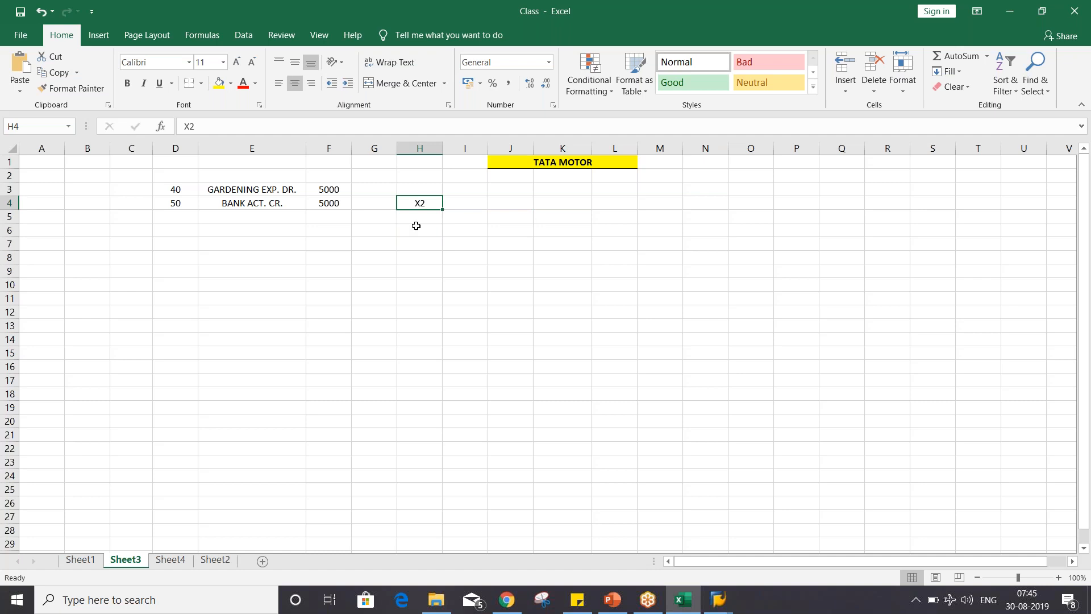
pyautogui.click(416, 220)
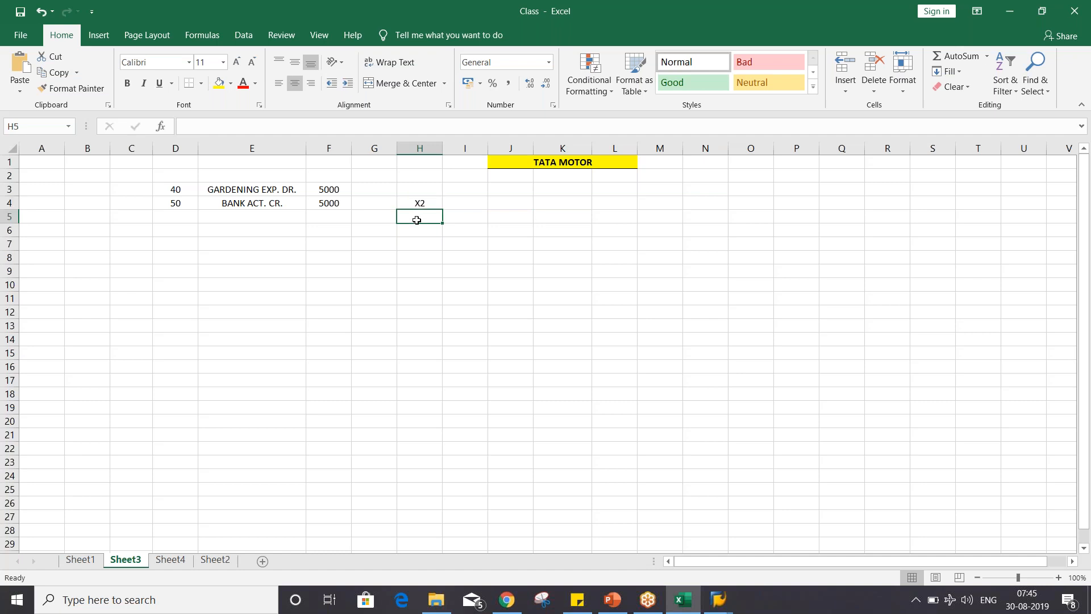
pyautogui.write('F')
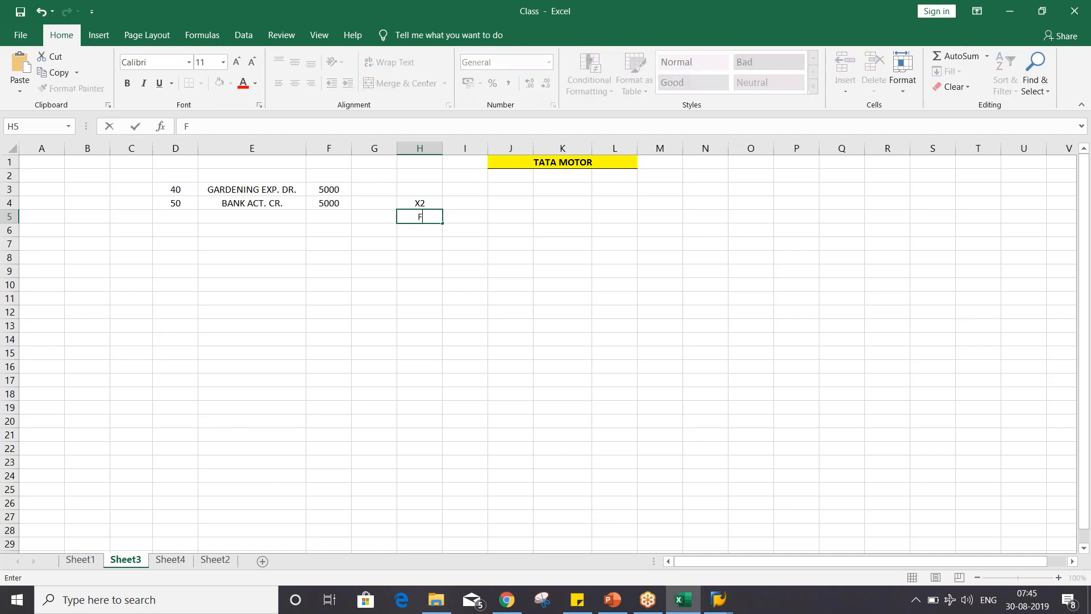
pyautogui.write('-01/FBM1')
pyautogui.press('Return')
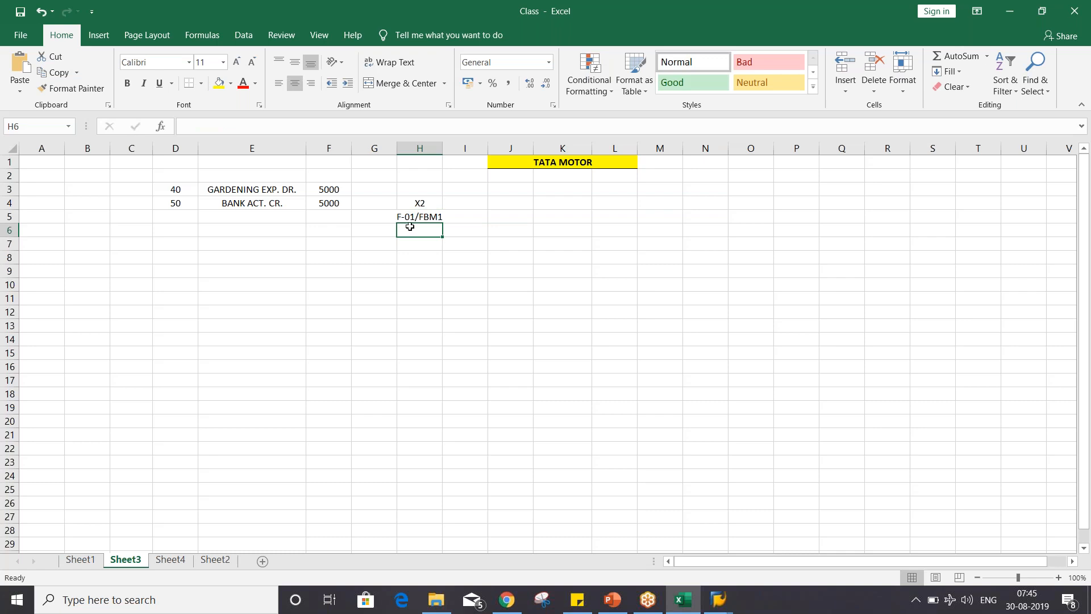
# - Switch to the G/L document entry session in SAP, run transaction FBM2 and open sample document 9000 of company code TM02, fiscal year 2019
pyautogui.click(717, 606)
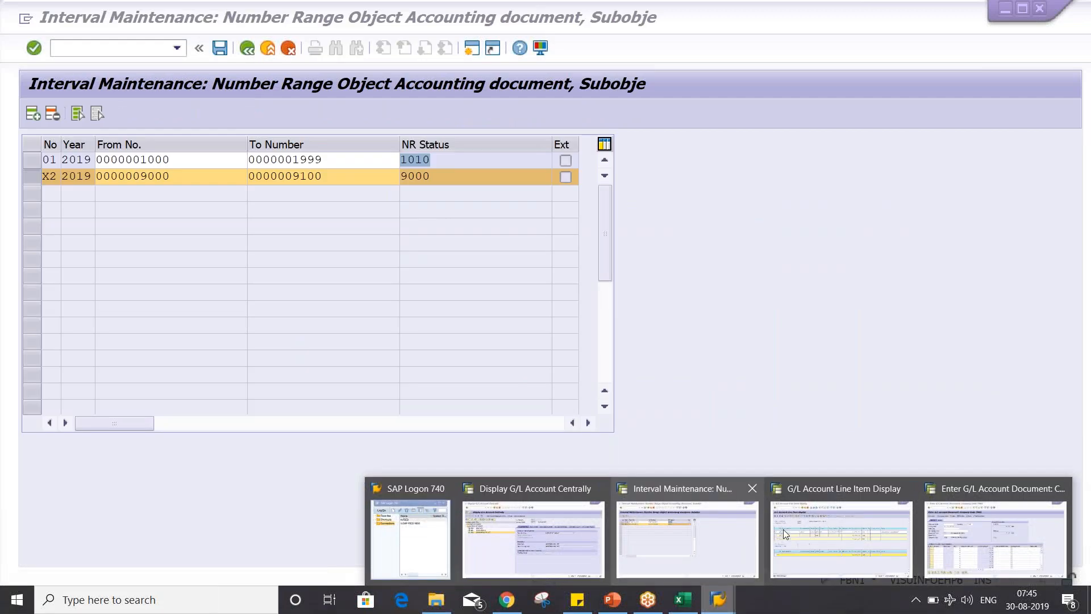
pyautogui.click(966, 537)
pyautogui.click(108, 49)
pyautogui.write('/NFBM2')
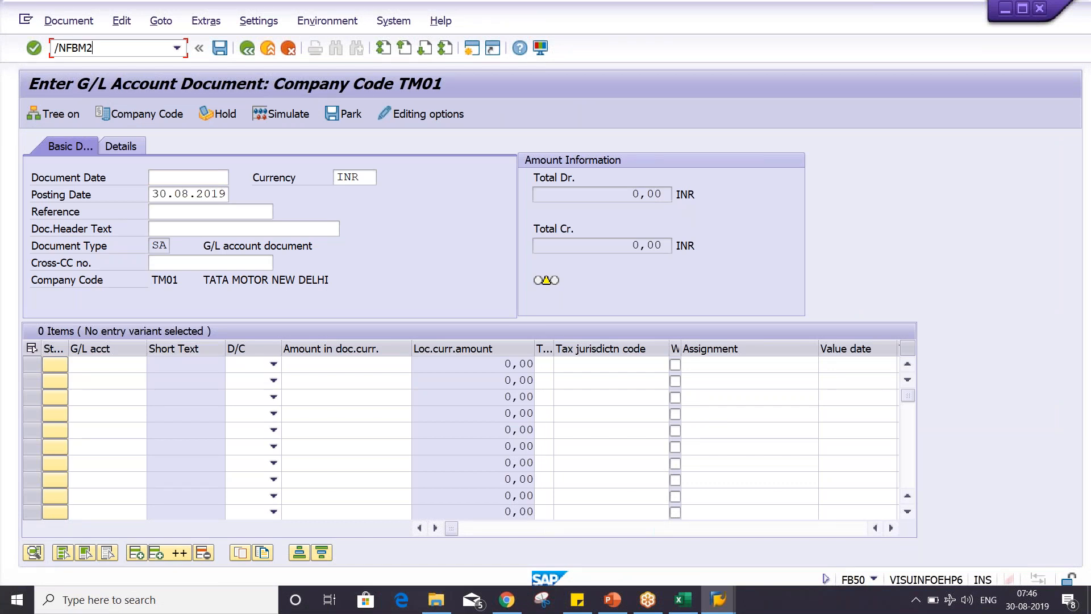
pyautogui.press('Return')
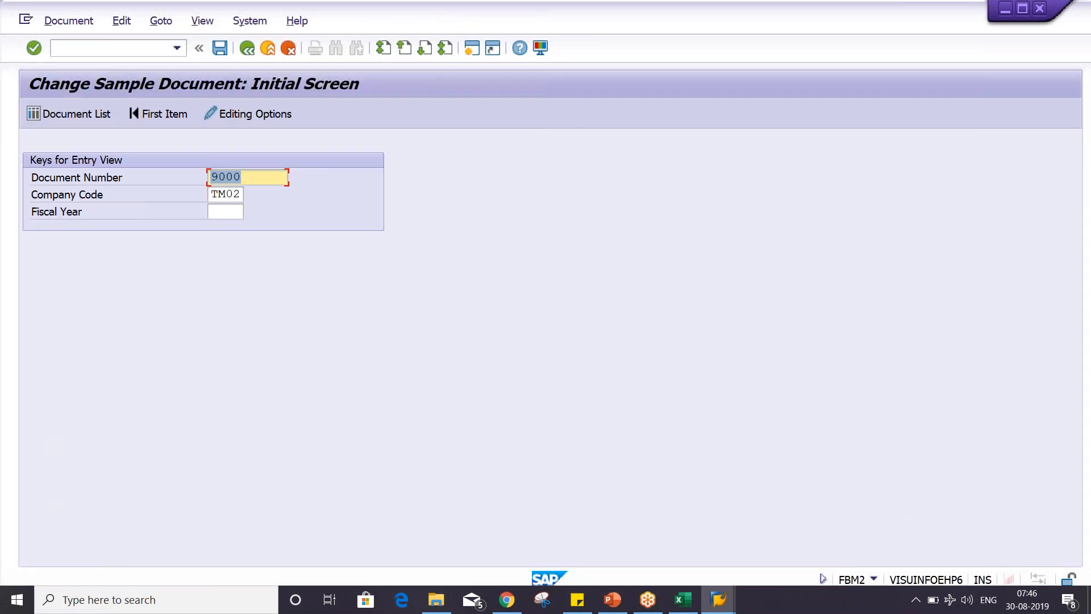
pyautogui.click(233, 216)
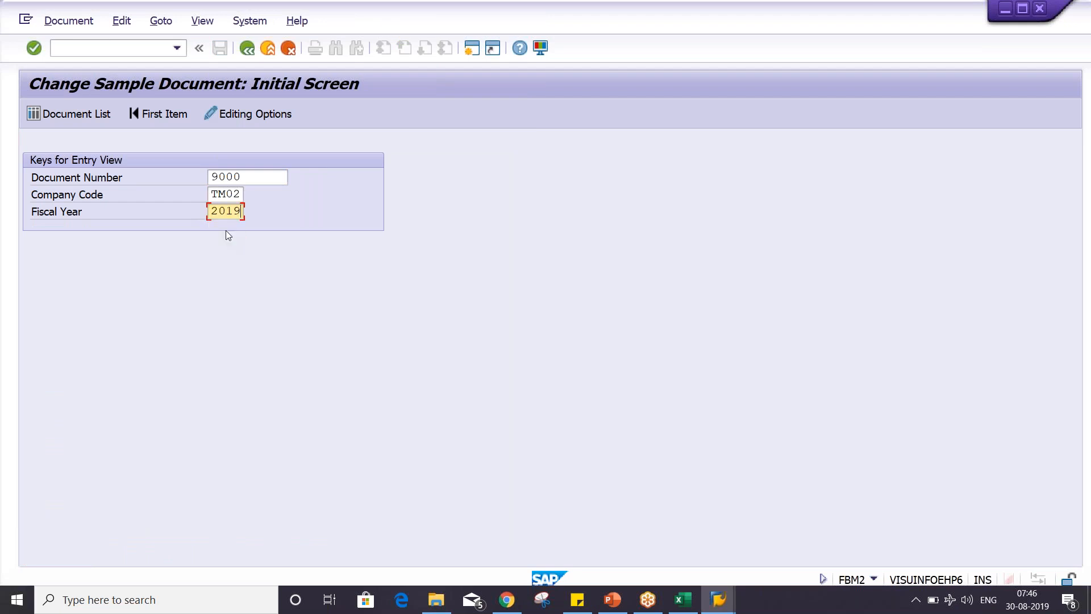
pyautogui.press('Return')
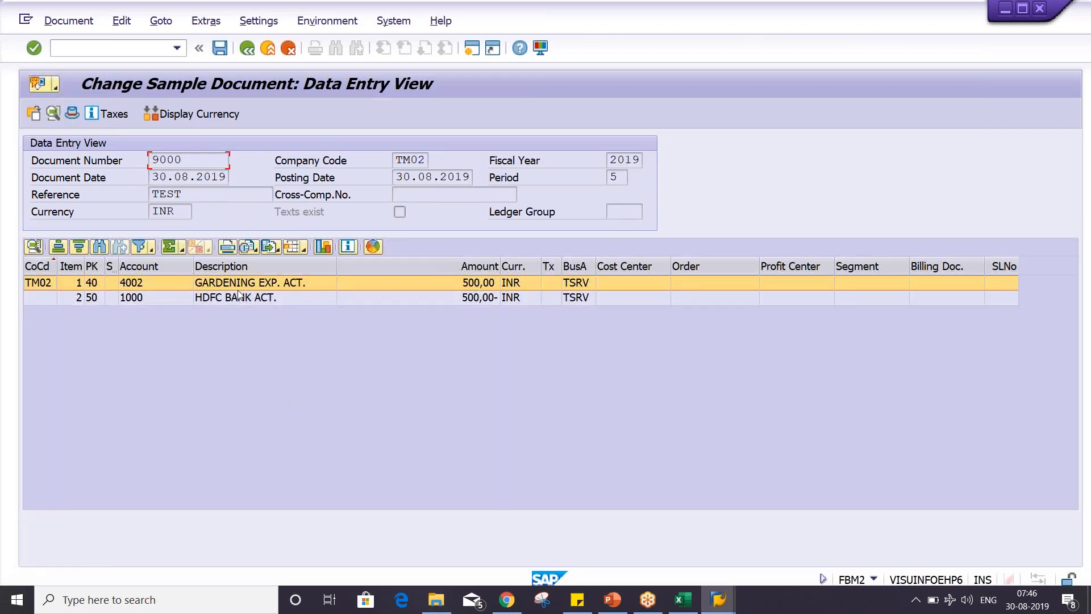
# - Examine the amount, company code and text fields of the sample document's account 4002 item, then view the PowerPoint slide on sample document use
pyautogui.doubleClick(237, 289)
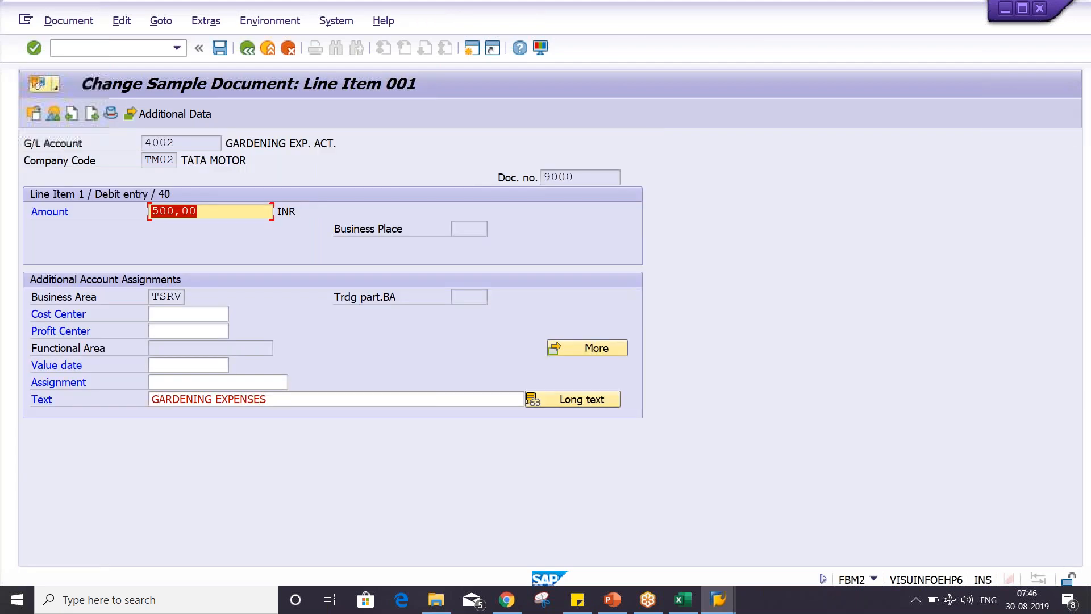
pyautogui.click(281, 400)
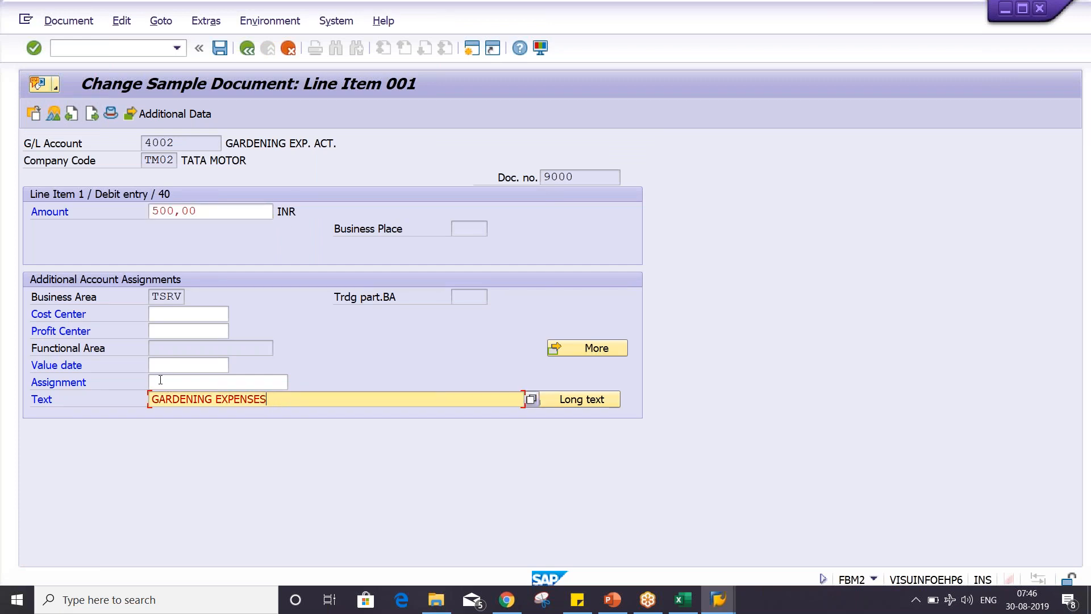
pyautogui.click(195, 145)
pyautogui.click(173, 162)
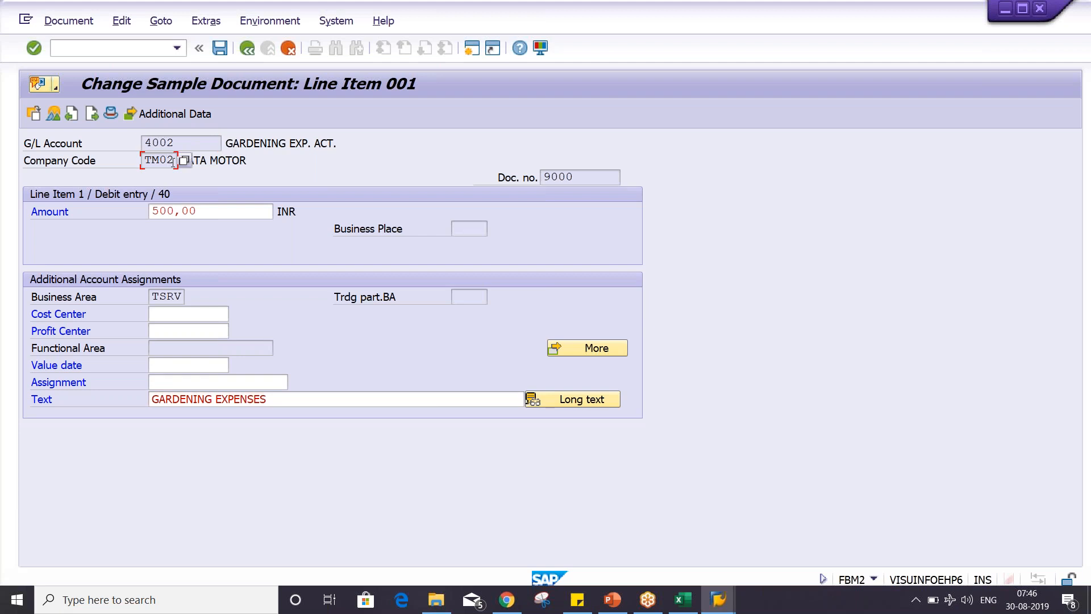
pyautogui.click(192, 214)
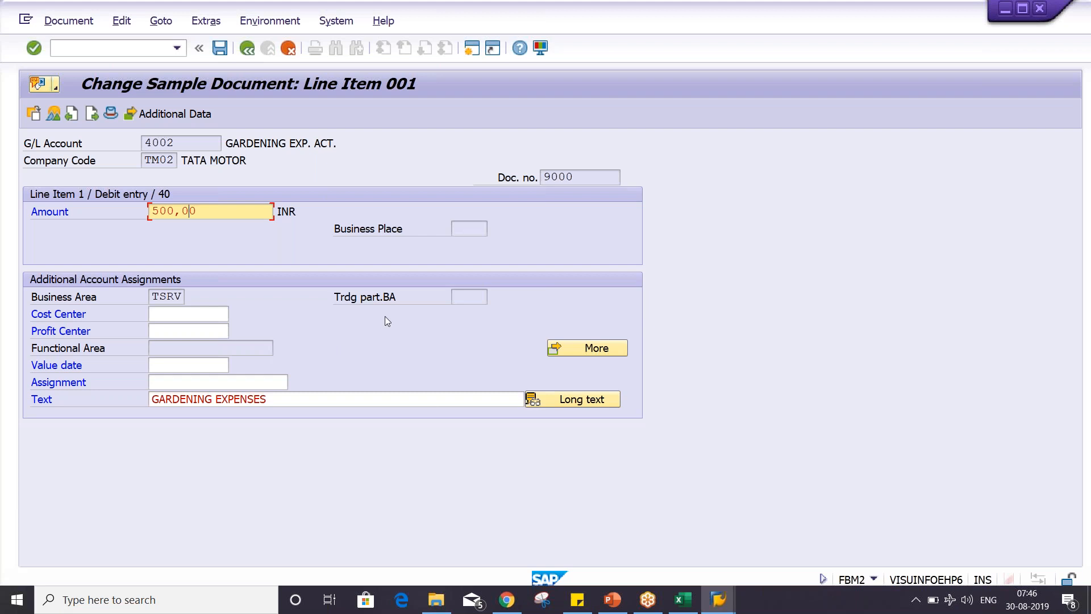
pyautogui.click(402, 405)
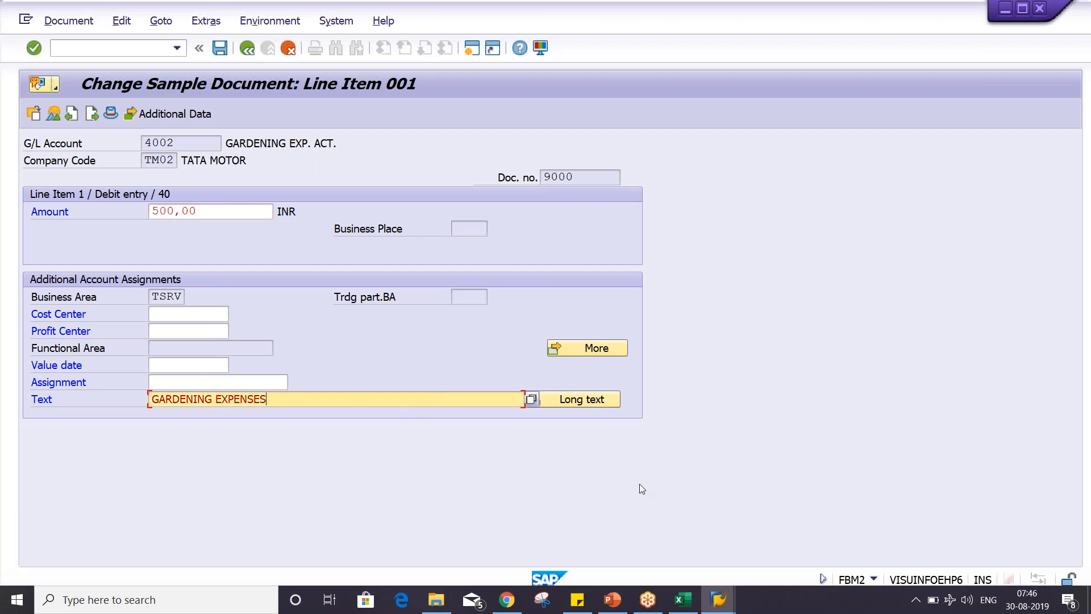
pyautogui.click(623, 603)
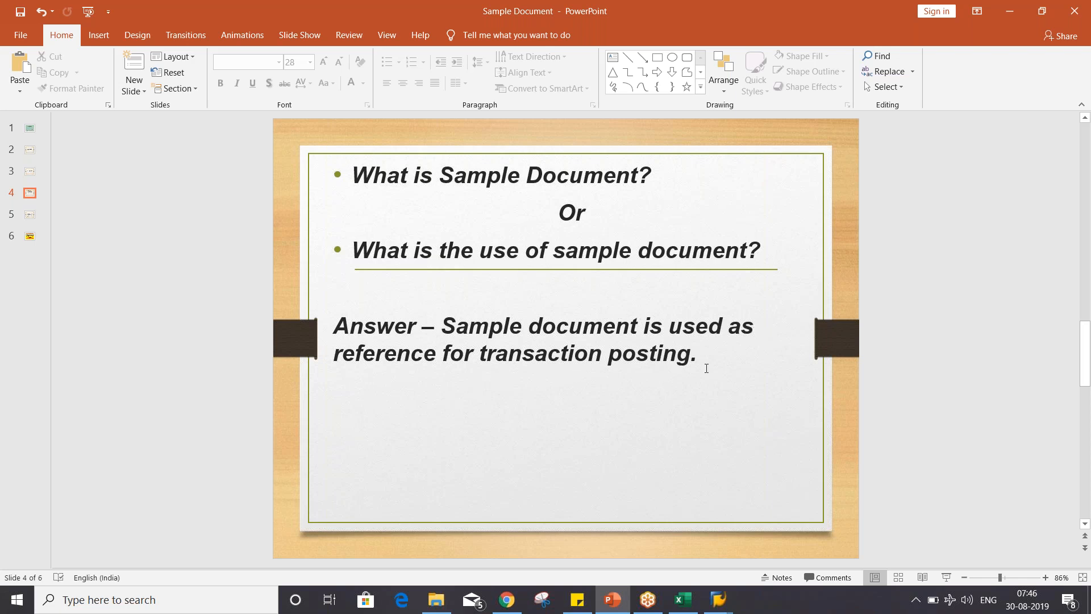
# - Return to the sample document session in SAP, run transaction FB50 and start posting with reference
pyautogui.click(718, 600)
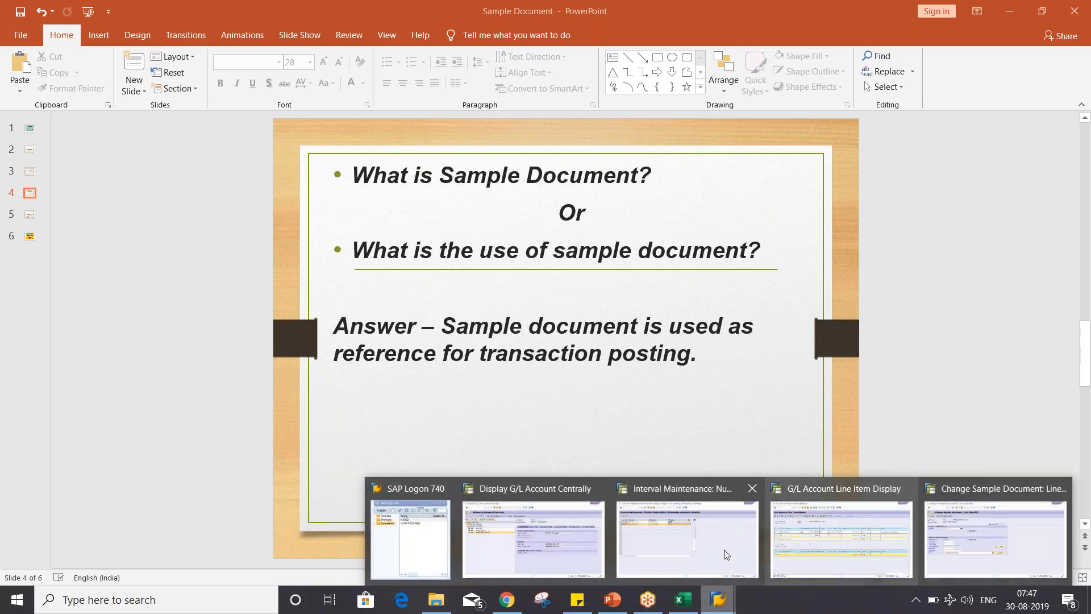
pyautogui.moveTo(646, 555)
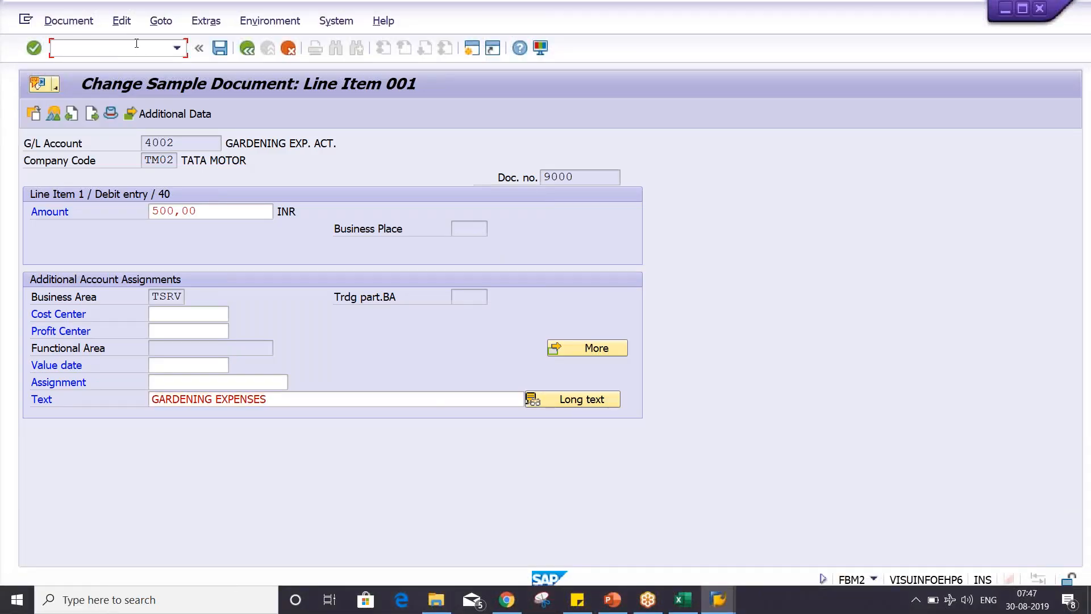
pyautogui.write('/NFB50')
pyautogui.press('Return')
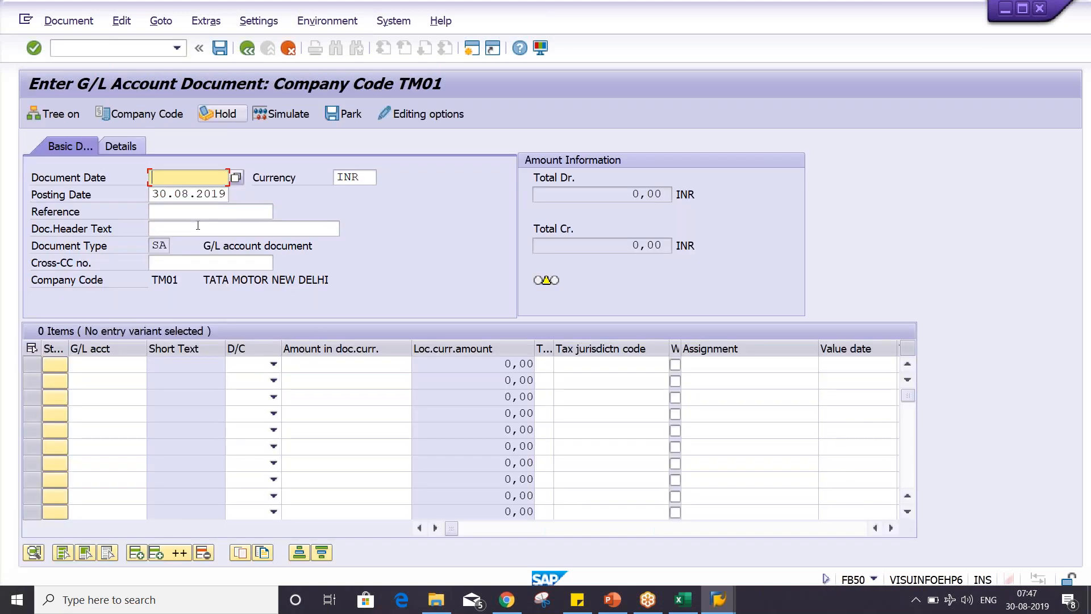
pyautogui.click(159, 22)
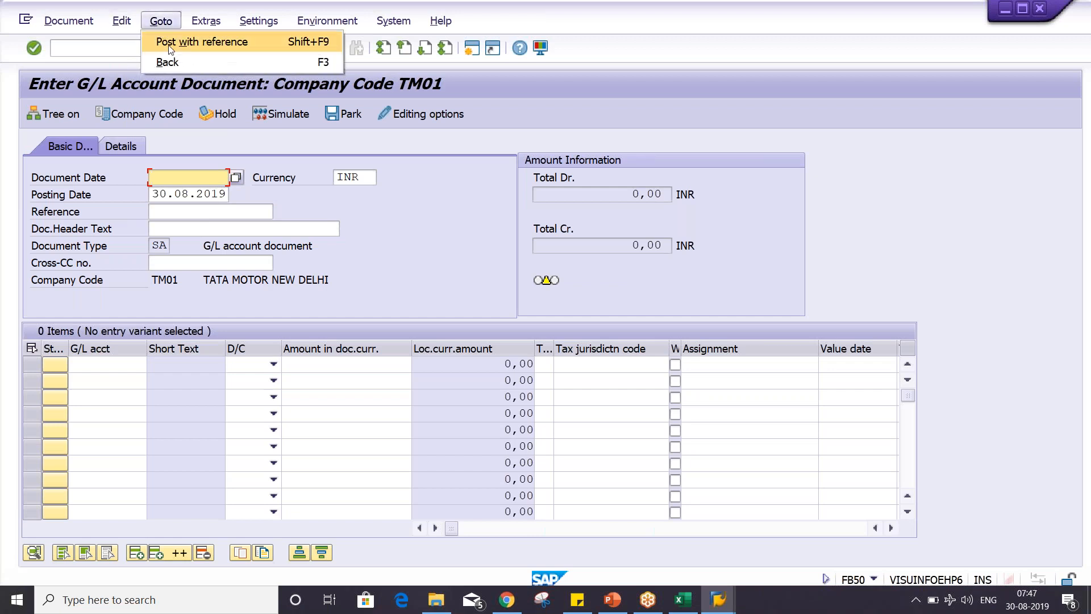
pyautogui.click(170, 39)
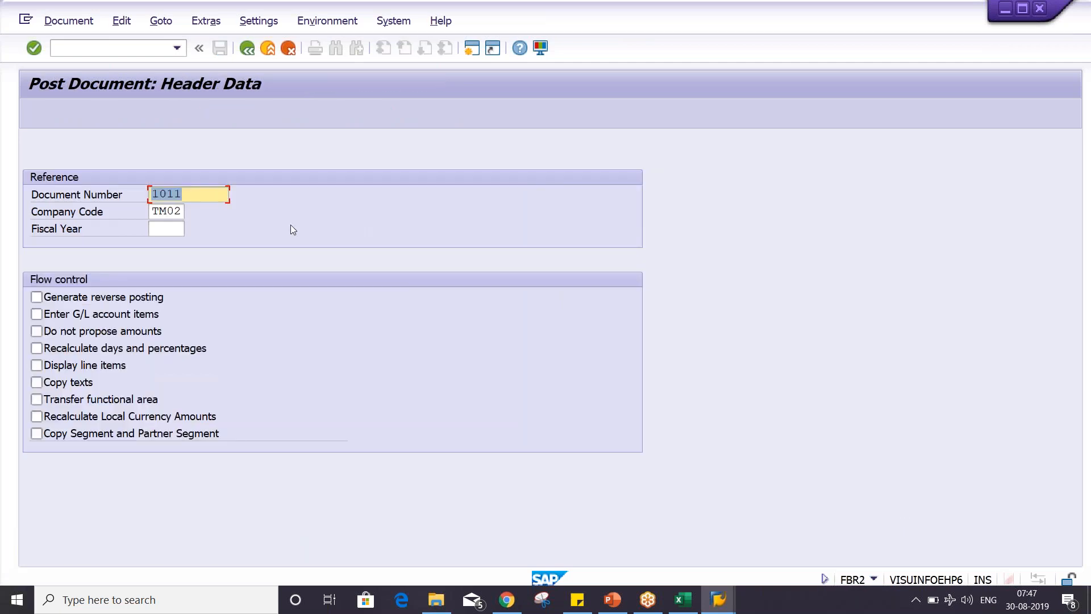
# - Set the reference to document 9000, company code TM02, fiscal year 2019, without proposing amounts, and continue to the header data
pyautogui.write('9000')
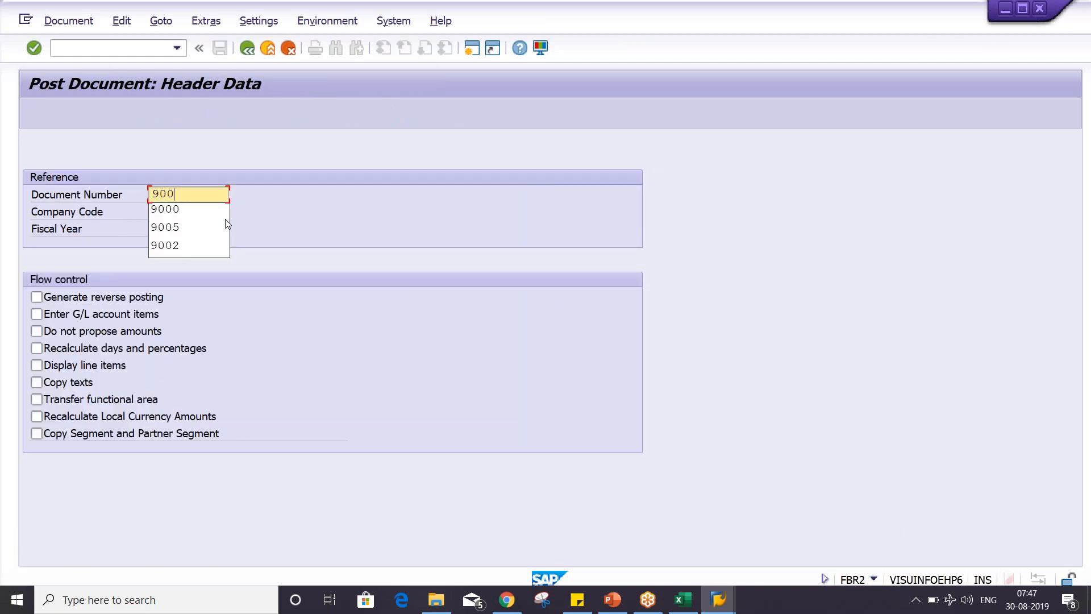
pyautogui.press('Tab')
pyautogui.press('Tab')
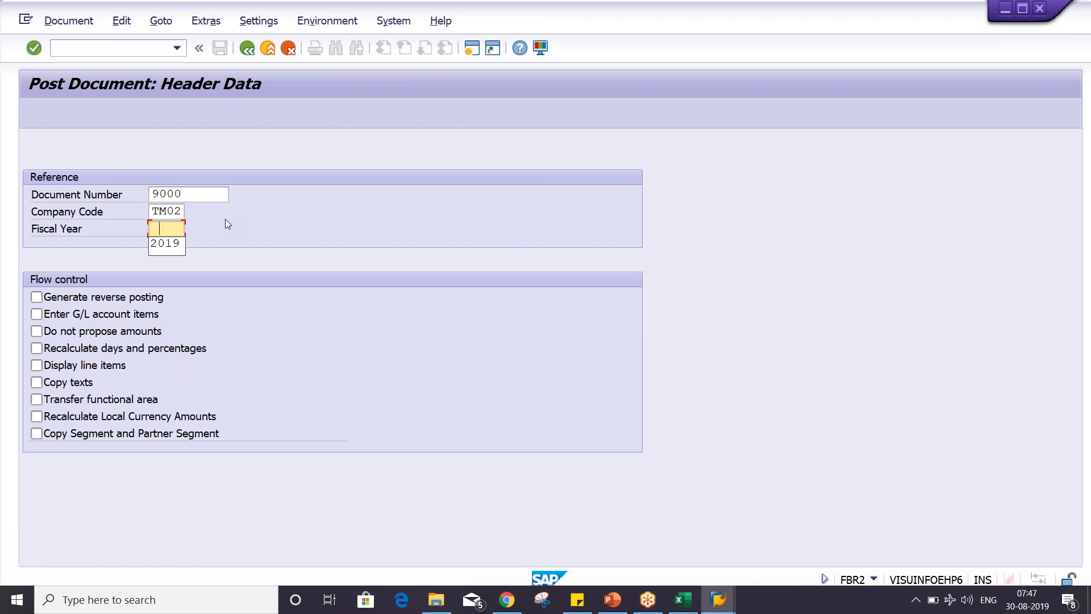
pyautogui.press('Down')
pyautogui.press('Return')
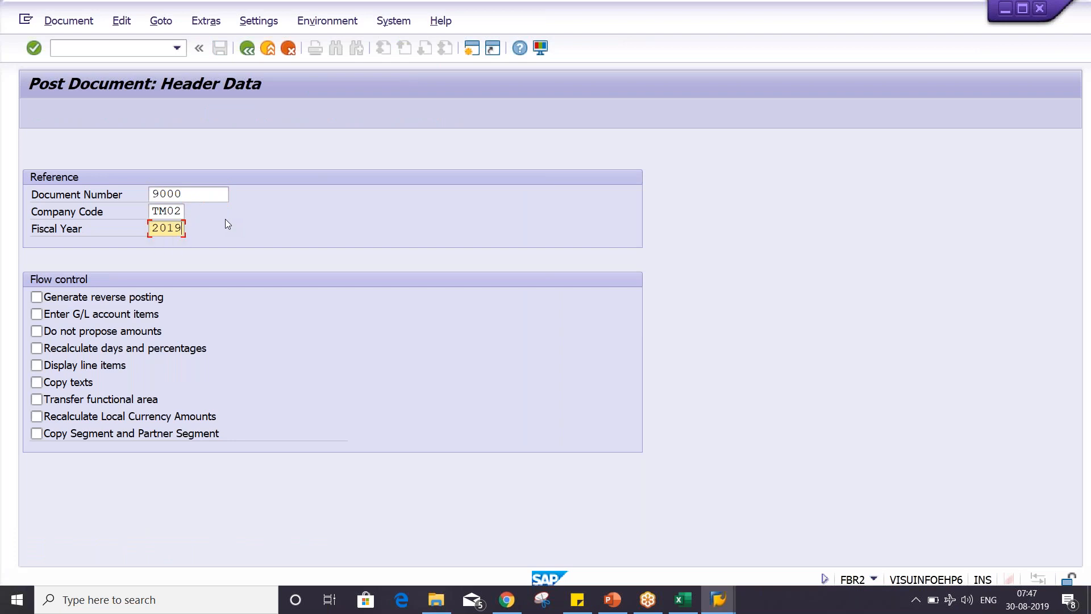
pyautogui.click(52, 332)
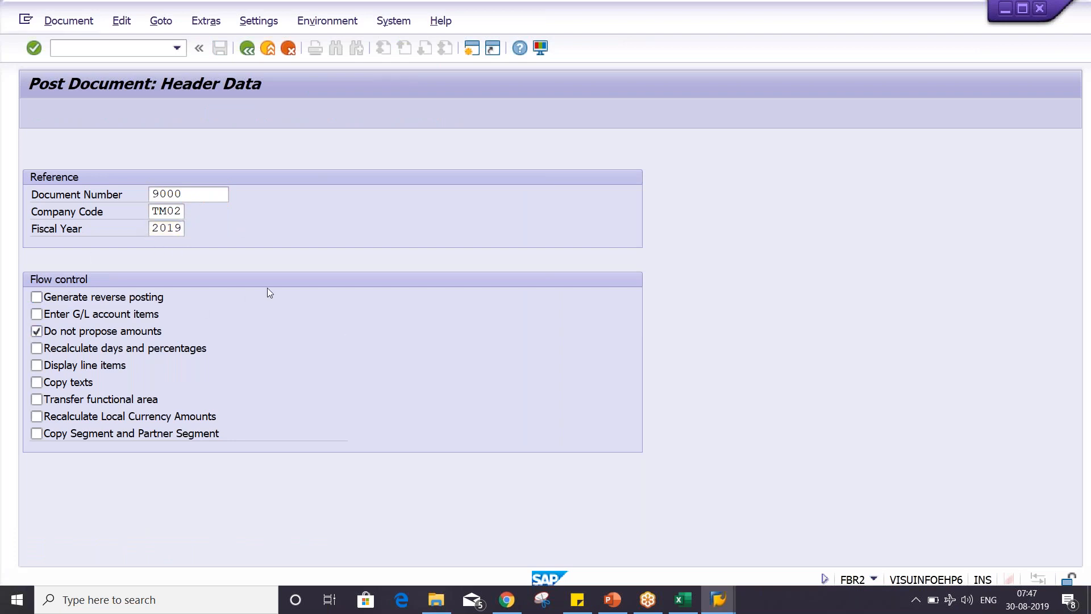
pyautogui.press('Return')
# - Set both the account 4002 debit and the account 1000 credit to 1000 INR, post the document and close its information message
pyautogui.press('Return')
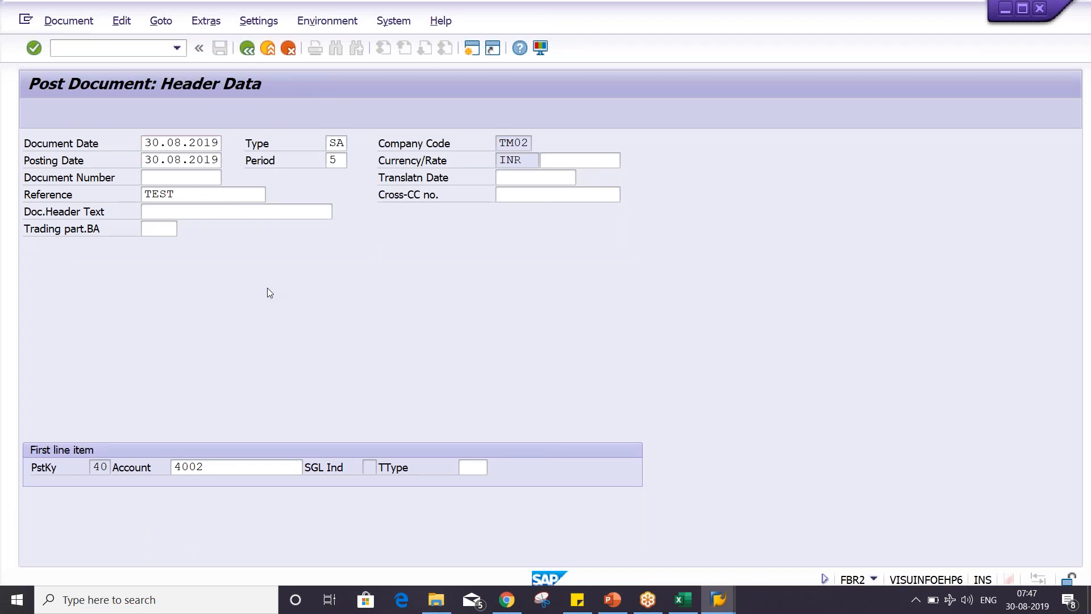
pyautogui.write('1000')
pyautogui.press('Return')
pyautogui.press('Return')
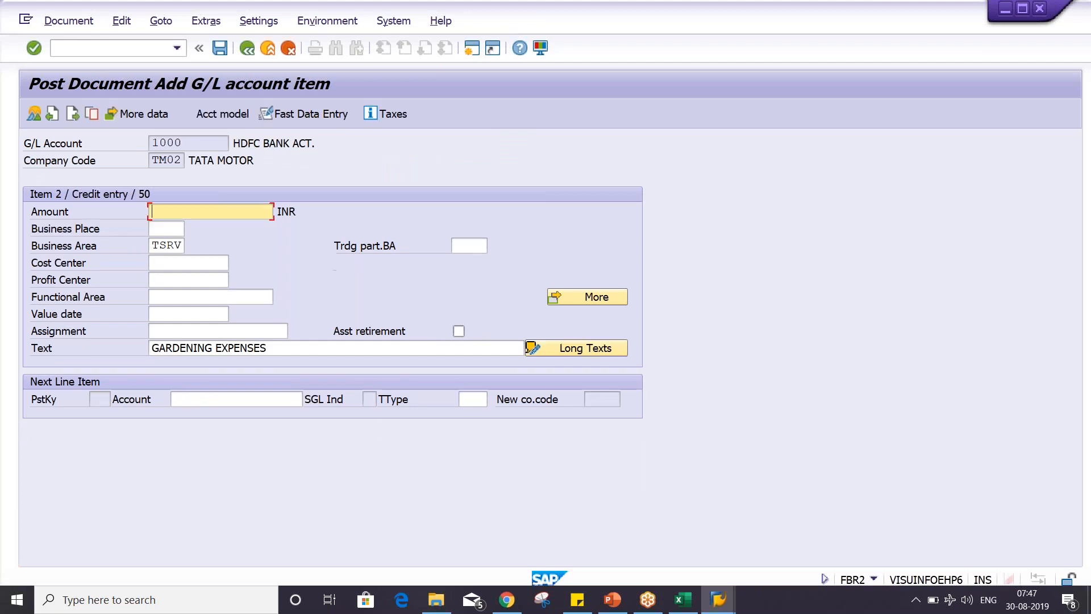
pyautogui.write('1000')
pyautogui.press('Return')
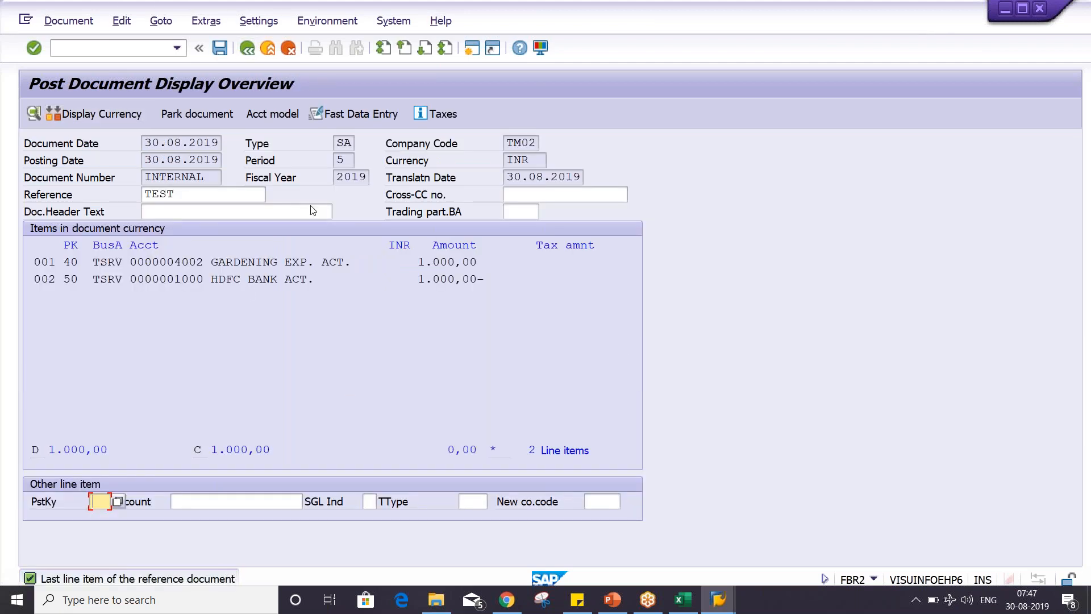
pyautogui.hotkey('ctrl', 's')
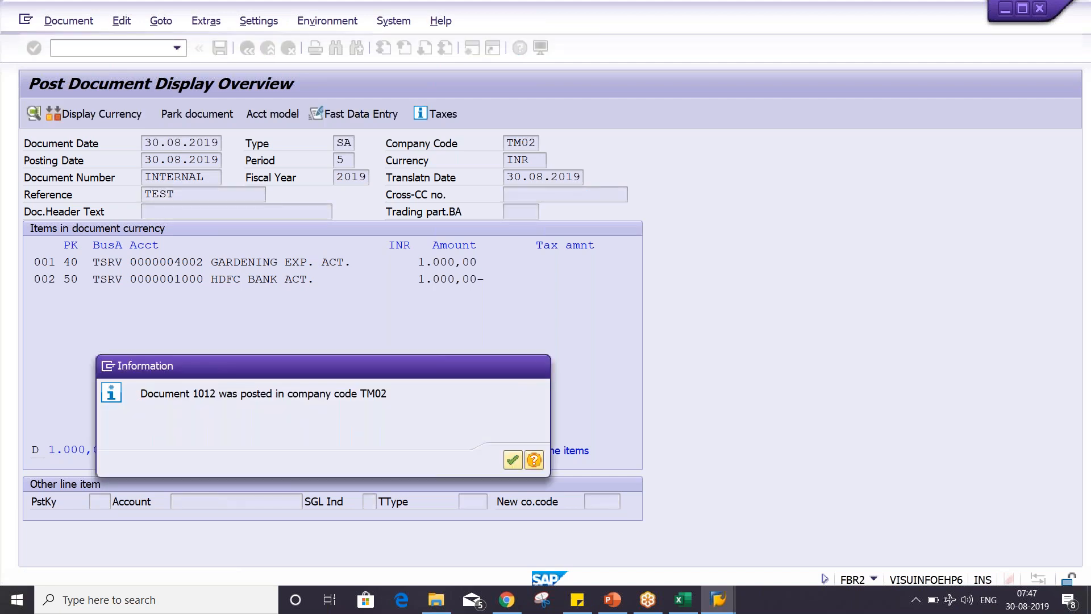
pyautogui.press('Return')
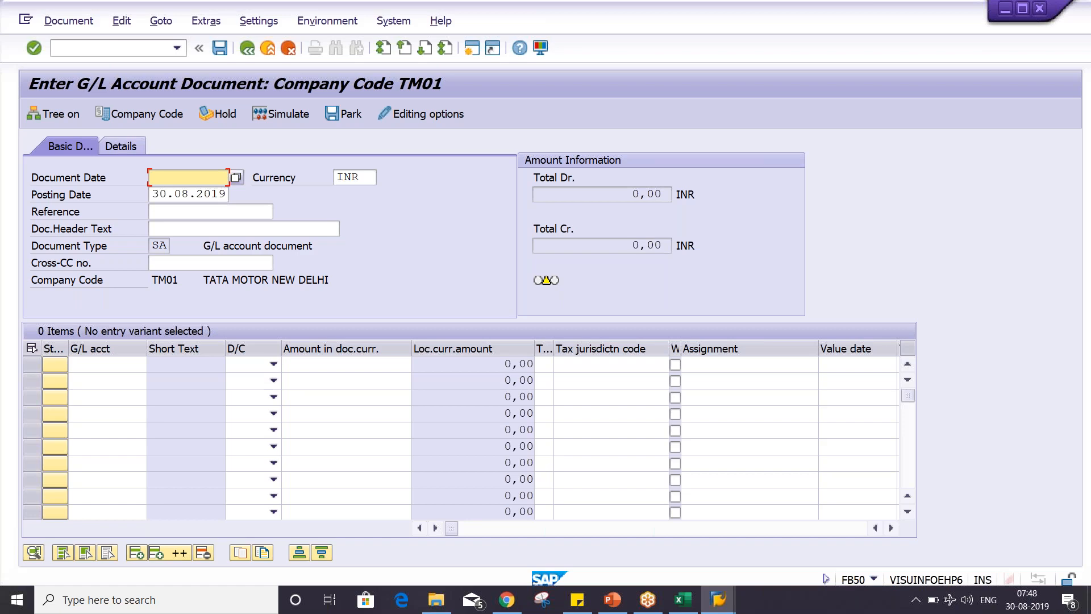
# - View the PowerPoint slide on reversing a sample document, then switch to SAP and refresh the account 4002 line item list
pyautogui.hotkey('alt', 'Tab')
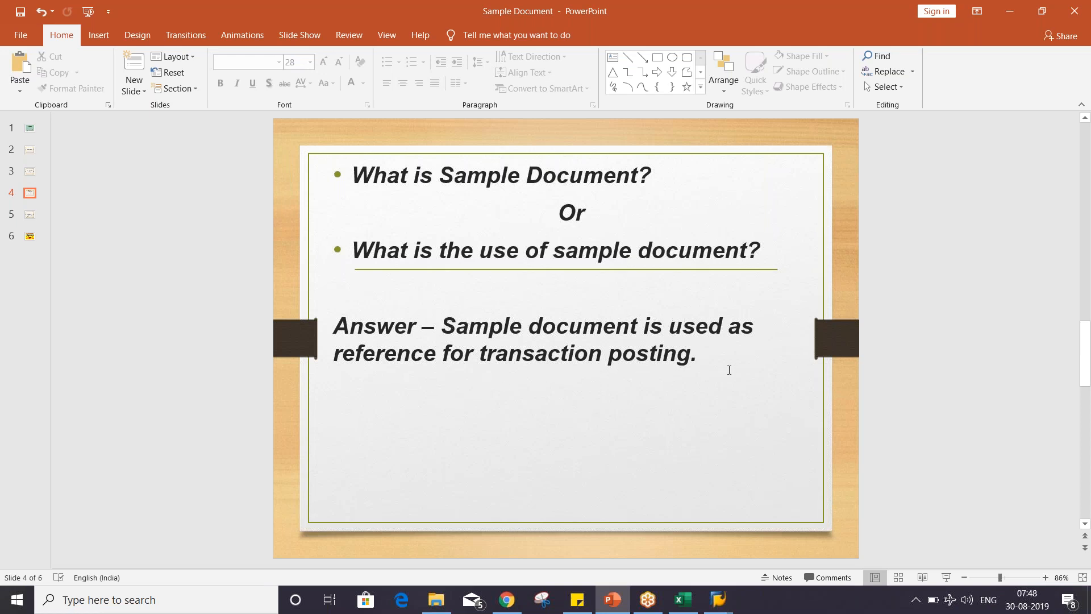
pyautogui.click(29, 151)
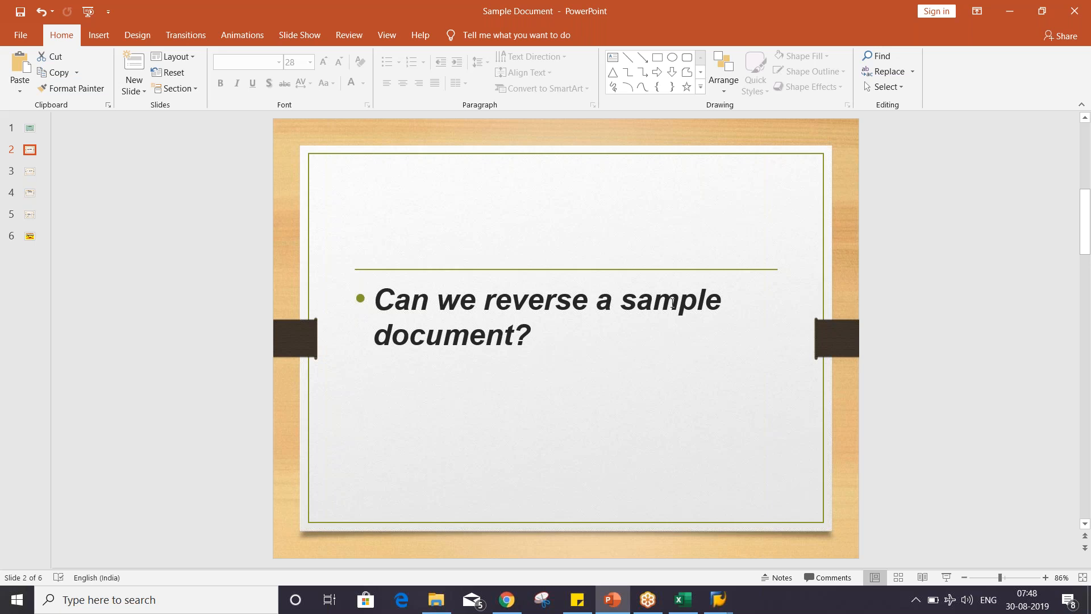
pyautogui.click(720, 600)
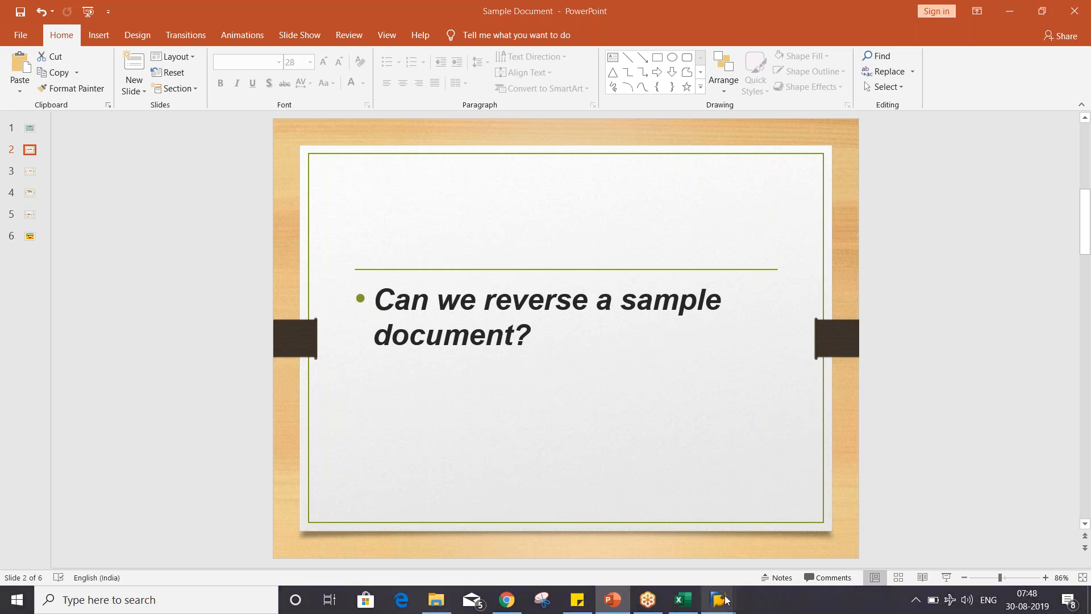
pyautogui.moveTo(675, 549)
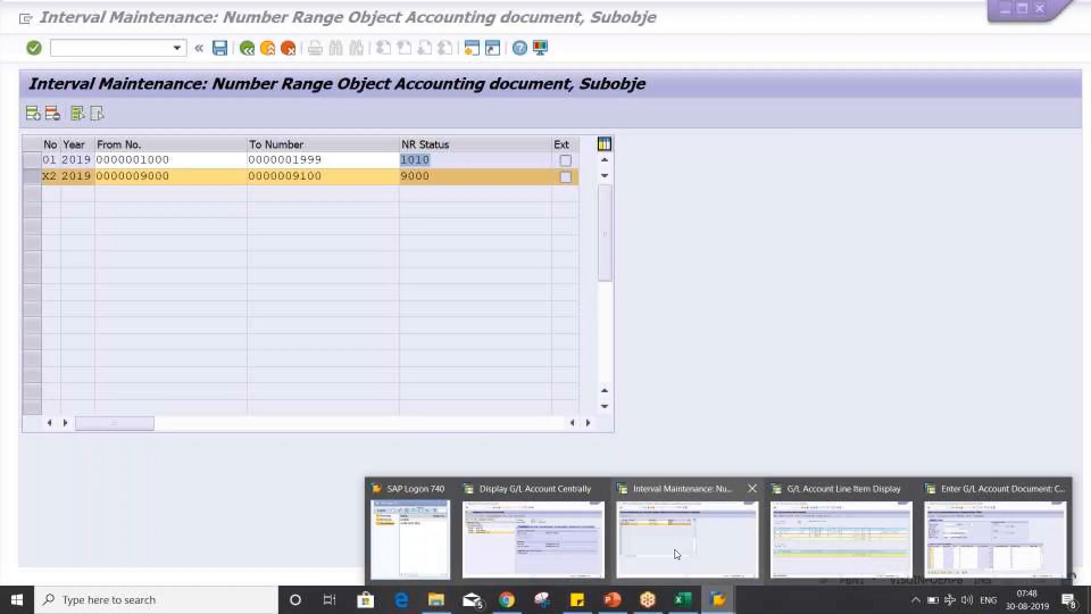
pyautogui.click(796, 540)
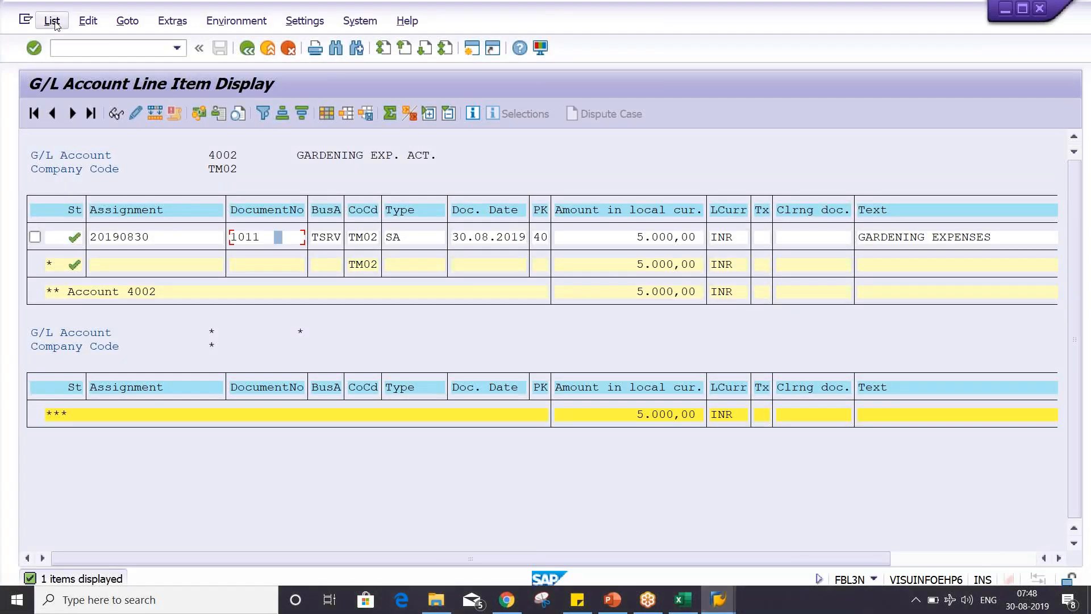
pyautogui.click(53, 21)
pyautogui.click(69, 60)
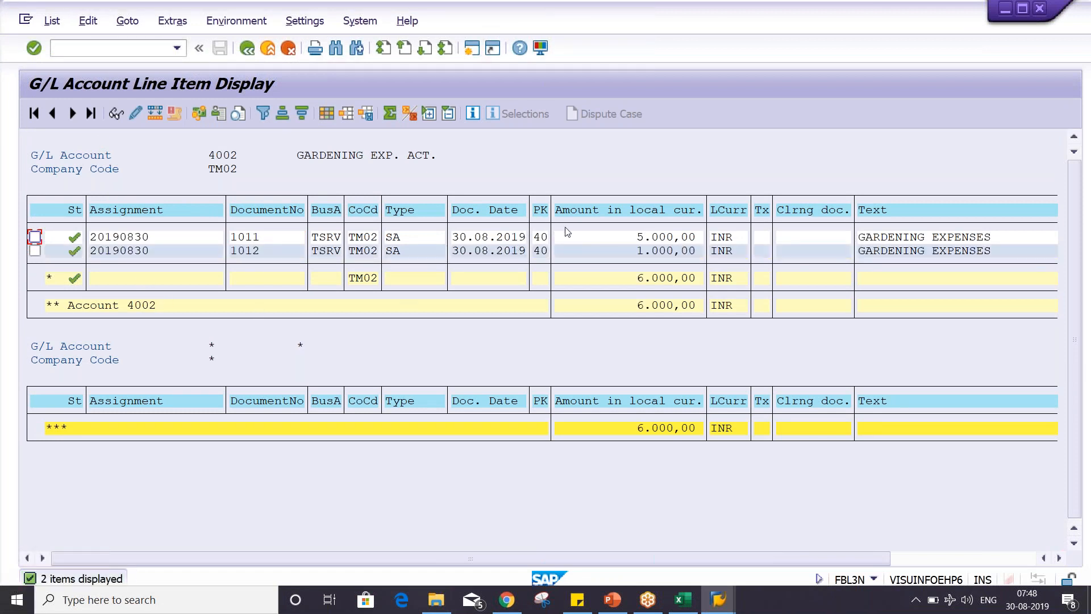
# - Examine the local currency amounts of the account 4002 line items and open the item of document 1011
pyautogui.click(611, 237)
pyautogui.click(647, 256)
pyautogui.click(625, 253)
pyautogui.click(631, 256)
pyautogui.doubleClick(616, 238)
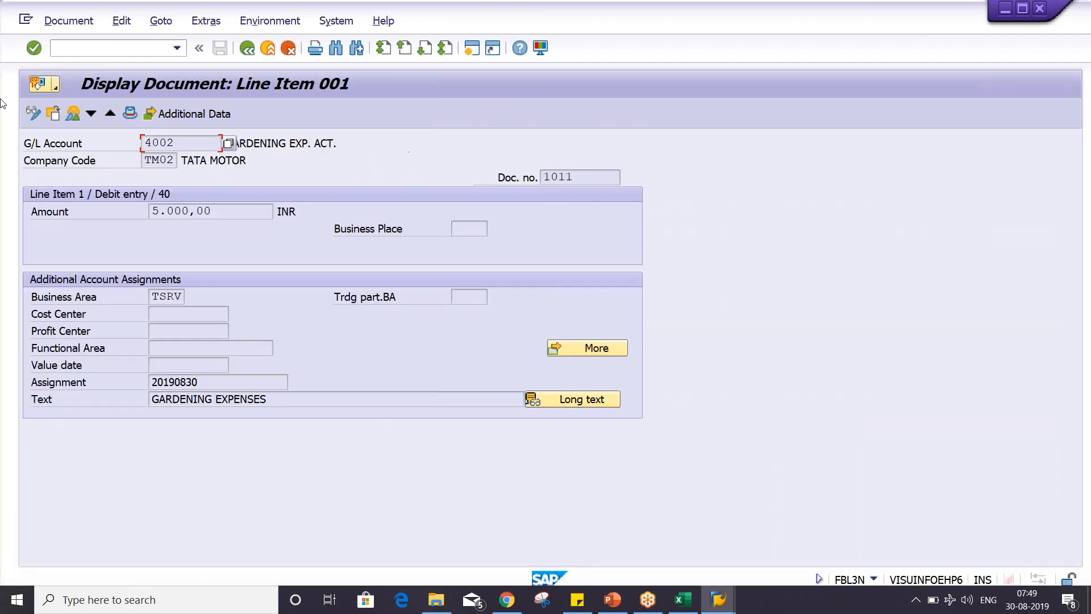
# - Display the complete document 1011 in data entry view and examine the amounts of its account 4002 and account 1000 items
pyautogui.click(73, 116)
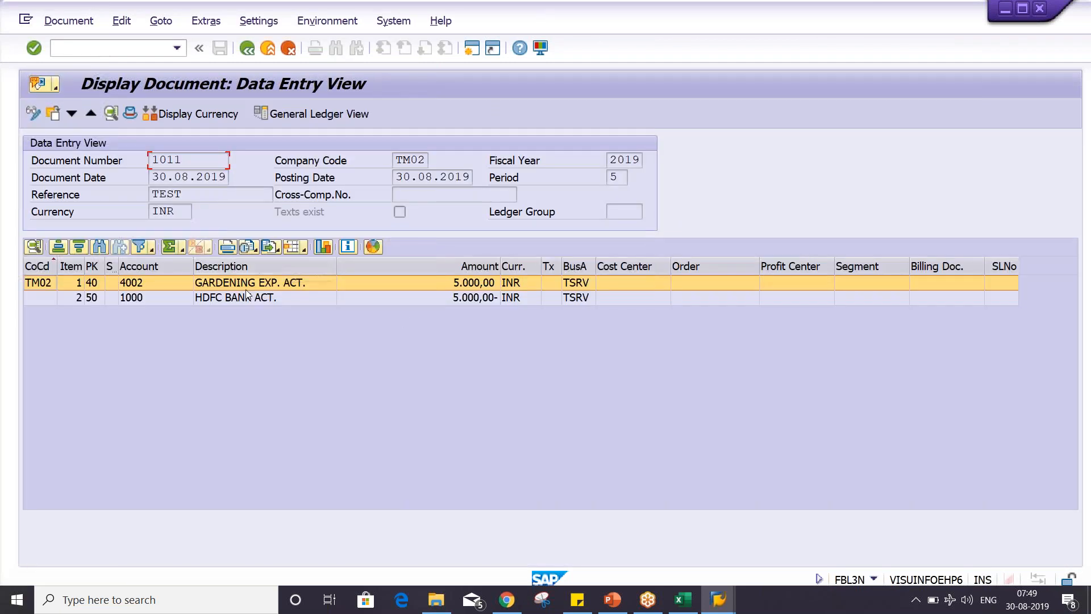
pyautogui.click(246, 289)
pyautogui.click(248, 297)
pyautogui.click(496, 284)
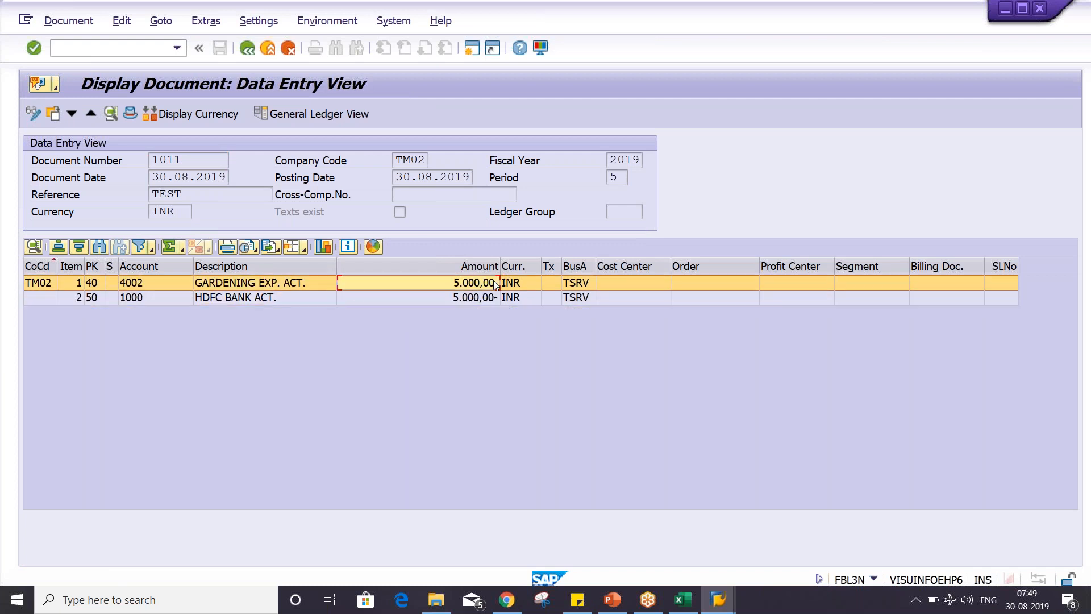
pyautogui.click(462, 299)
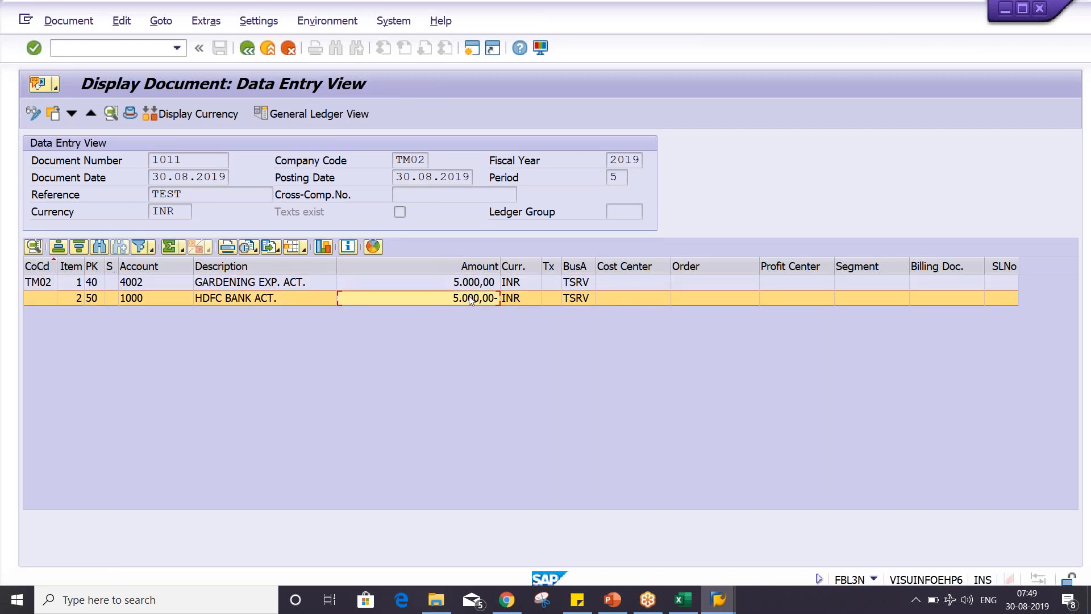
pyautogui.click(475, 285)
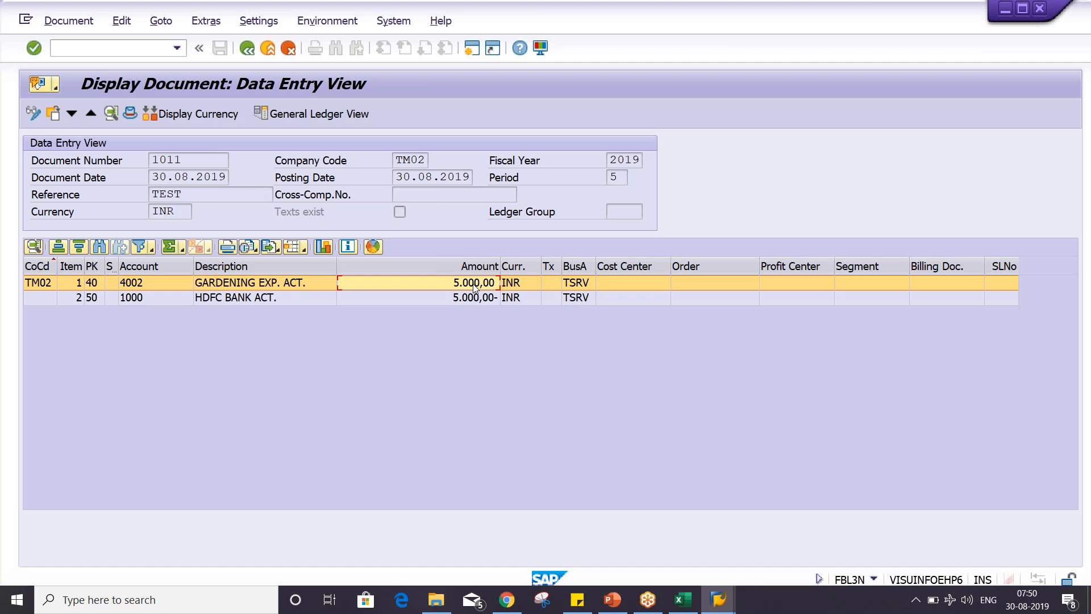
# - Return to the account 4002 line item list and examine the local currency amounts of documents 1011 and 1012 and their subtotal
pyautogui.click(246, 48)
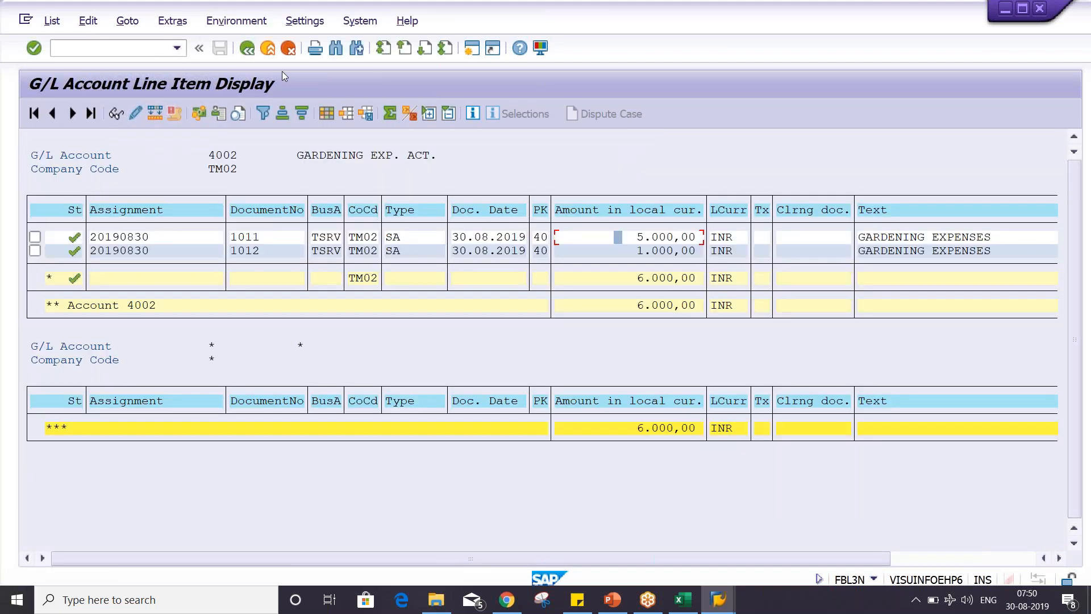
pyautogui.click(633, 279)
pyautogui.click(640, 237)
pyautogui.click(632, 237)
pyautogui.click(634, 238)
pyautogui.click(669, 237)
pyautogui.click(632, 238)
pyautogui.click(647, 278)
pyautogui.click(626, 251)
pyautogui.click(695, 237)
pyautogui.click(616, 236)
pyautogui.click(635, 251)
# - View the PowerPoint slide on reversing a sample document, then switch to the SAP session for entering G/L account documents
pyautogui.click(621, 600)
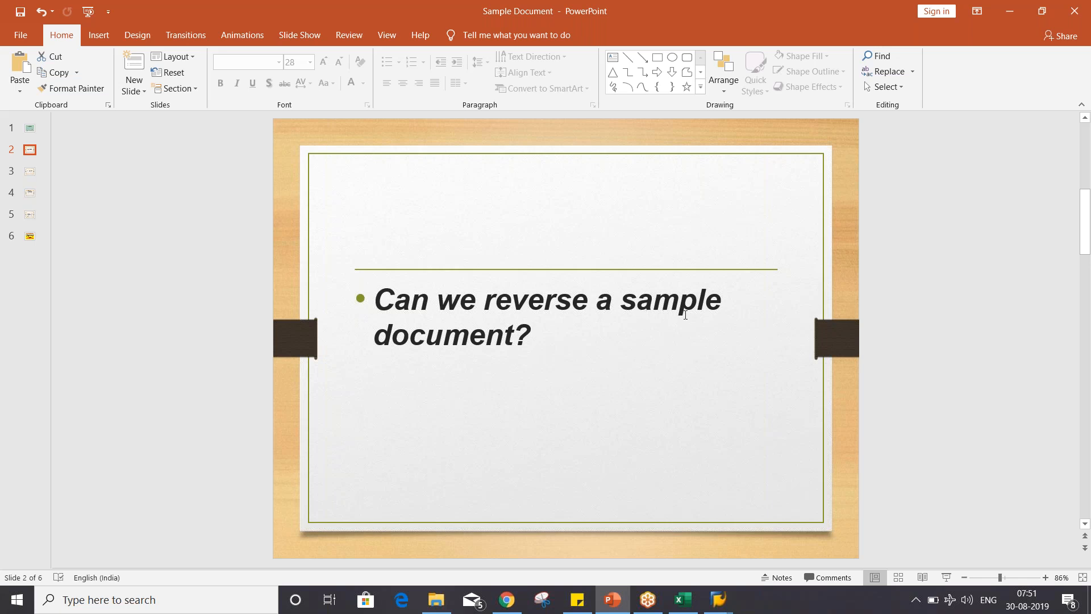
pyautogui.click(722, 610)
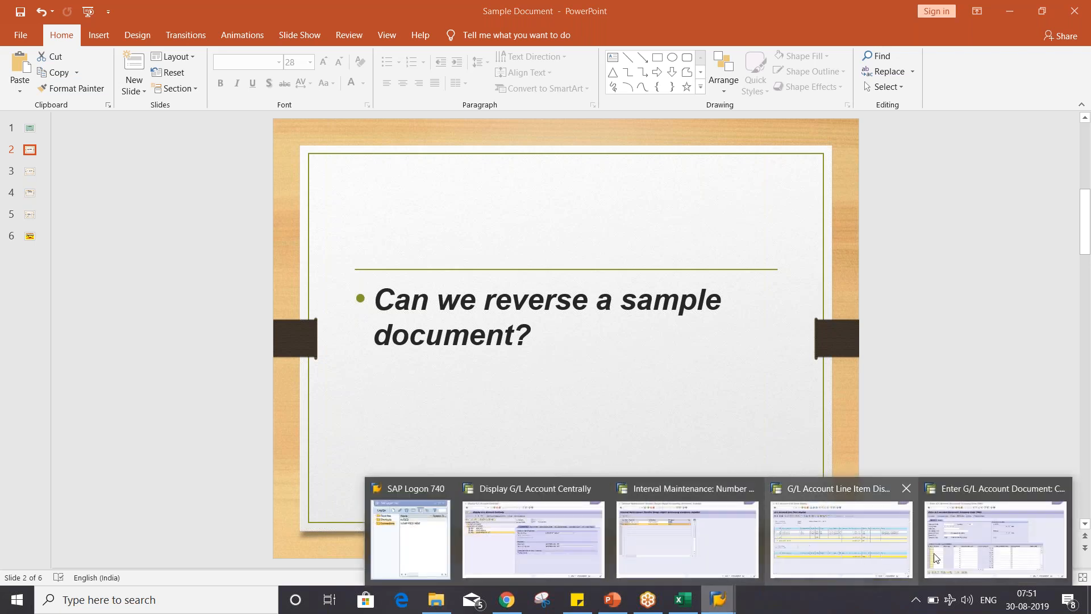
pyautogui.click(1012, 555)
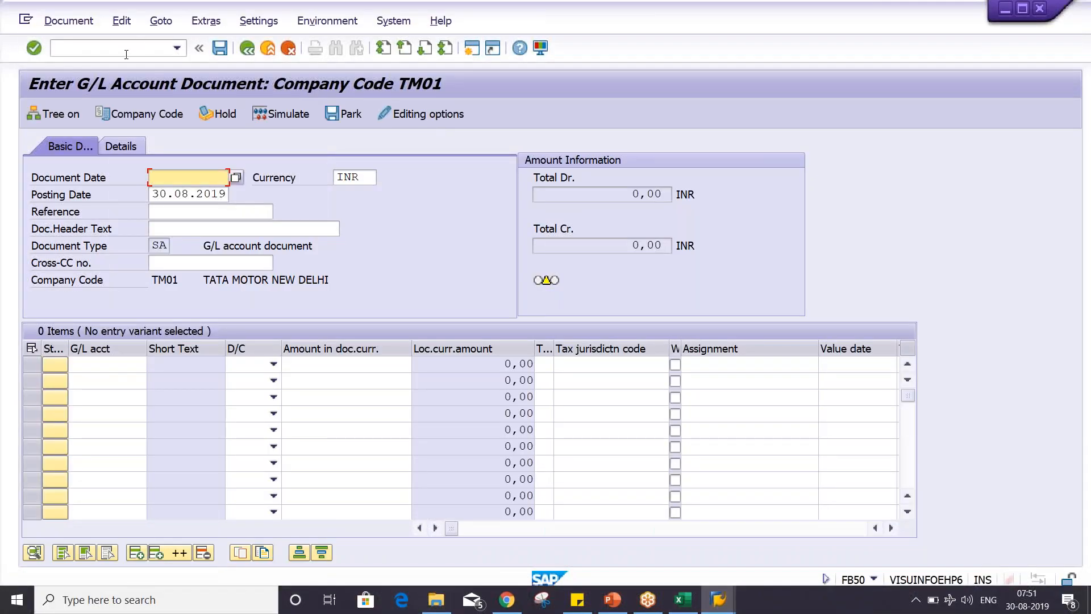
# - Start transaction F.57 for deleting reference documents in the current SAP session
pyautogui.click(127, 54)
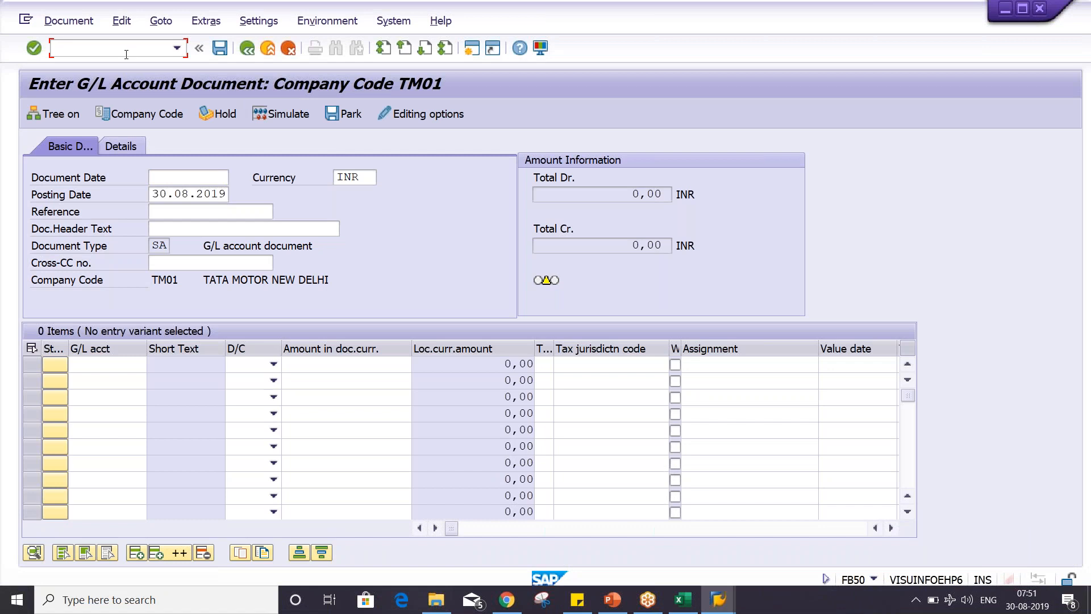
pyautogui.write('/NF.57')
pyautogui.press('Return')
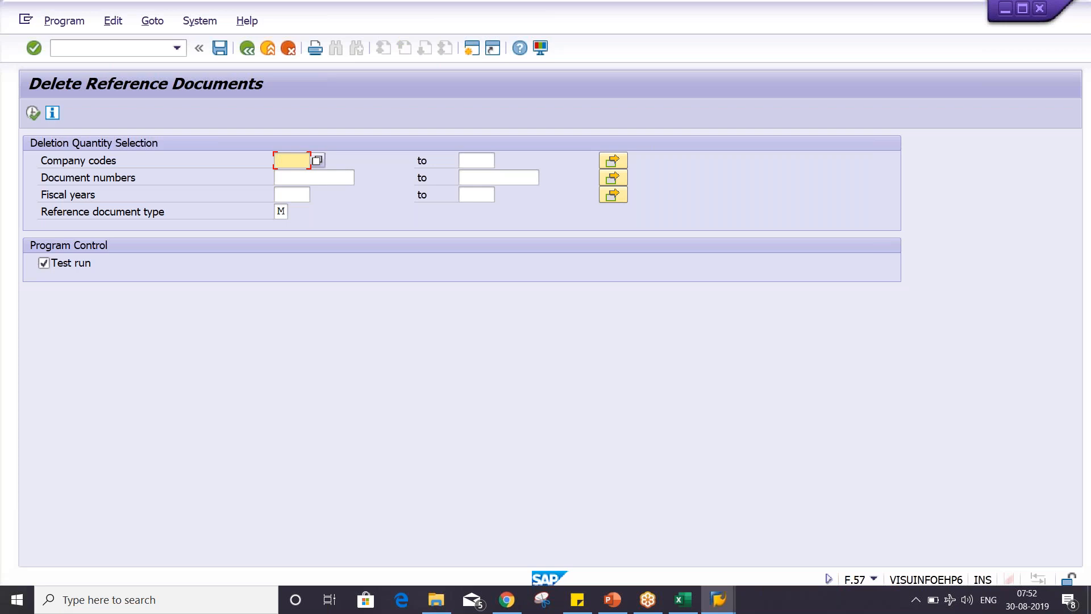
# - Restrict the deletion selection to company code TM02, document number 9000 and fiscal year 2019
pyautogui.write('TM02')
pyautogui.press('Tab')
pyautogui.press('Tab')
pyautogui.press('Tab')
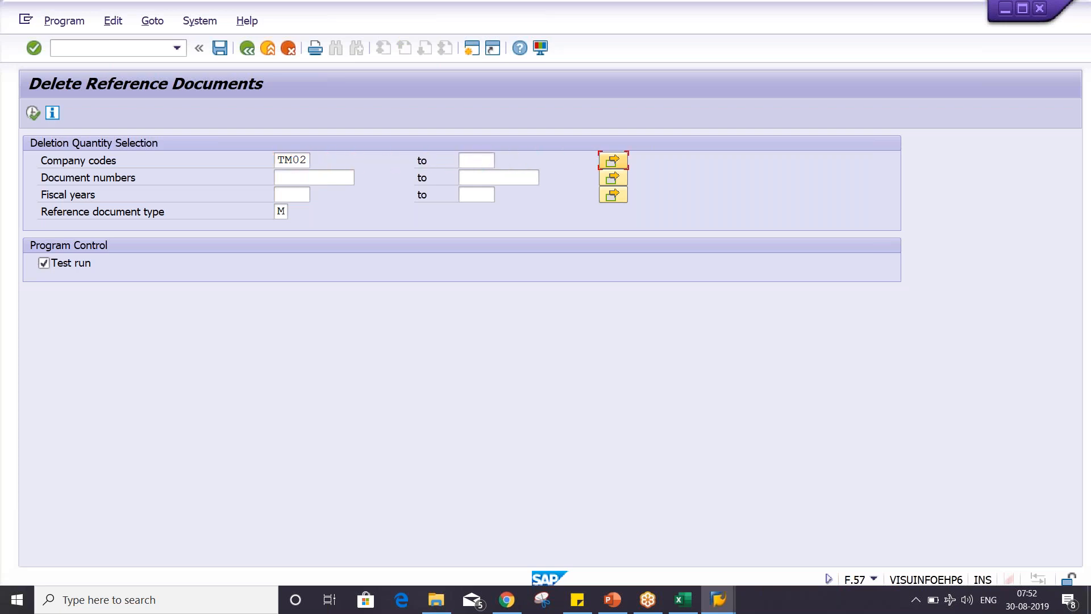
pyautogui.write('9000')
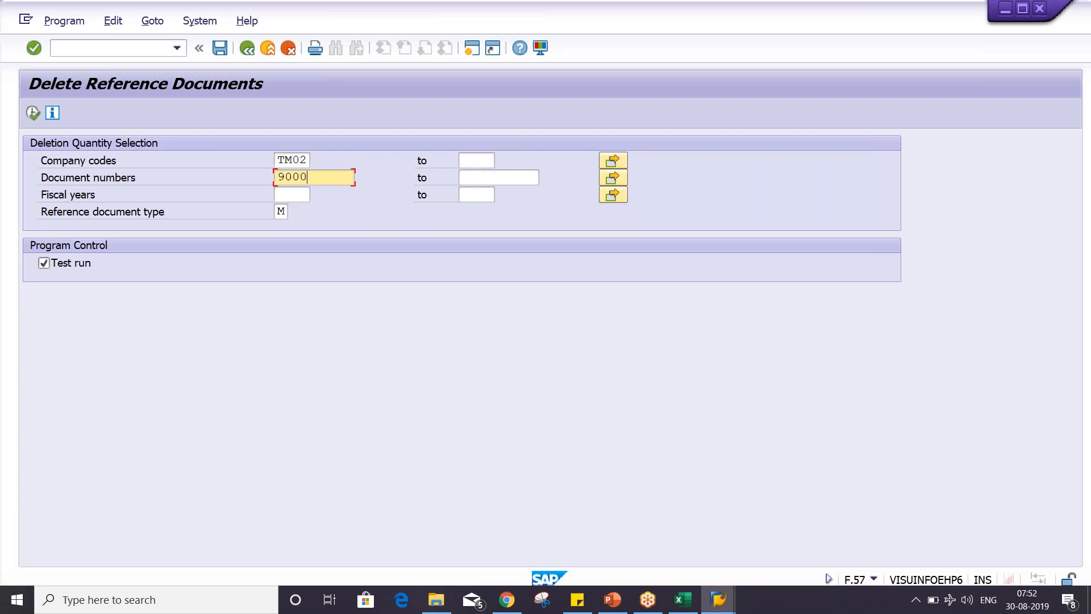
pyautogui.press('Tab')
pyautogui.press('Tab')
pyautogui.press('Tab')
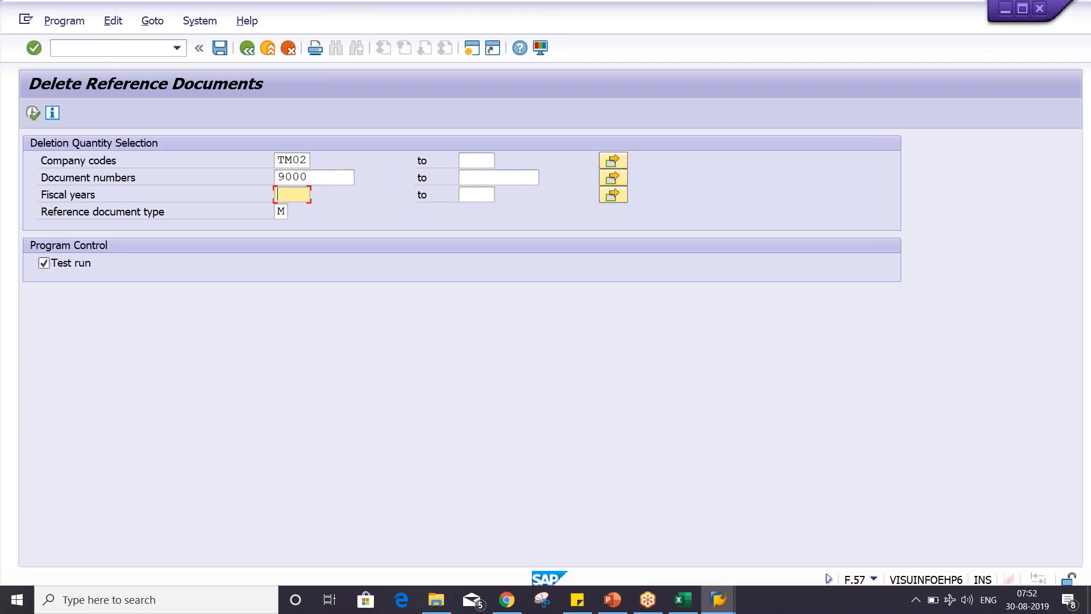
pyautogui.write('2019')
# - Execute the deletion as a test run, examine the entry for sample document 9000 and return to the selection screen
pyautogui.click(36, 118)
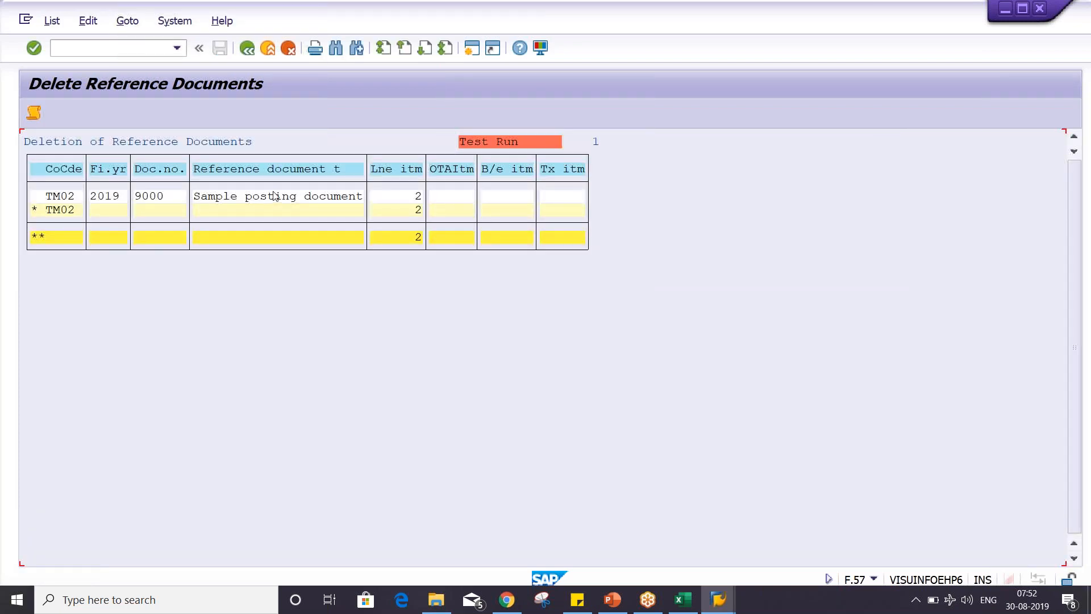
pyautogui.click(410, 202)
pyautogui.click(247, 49)
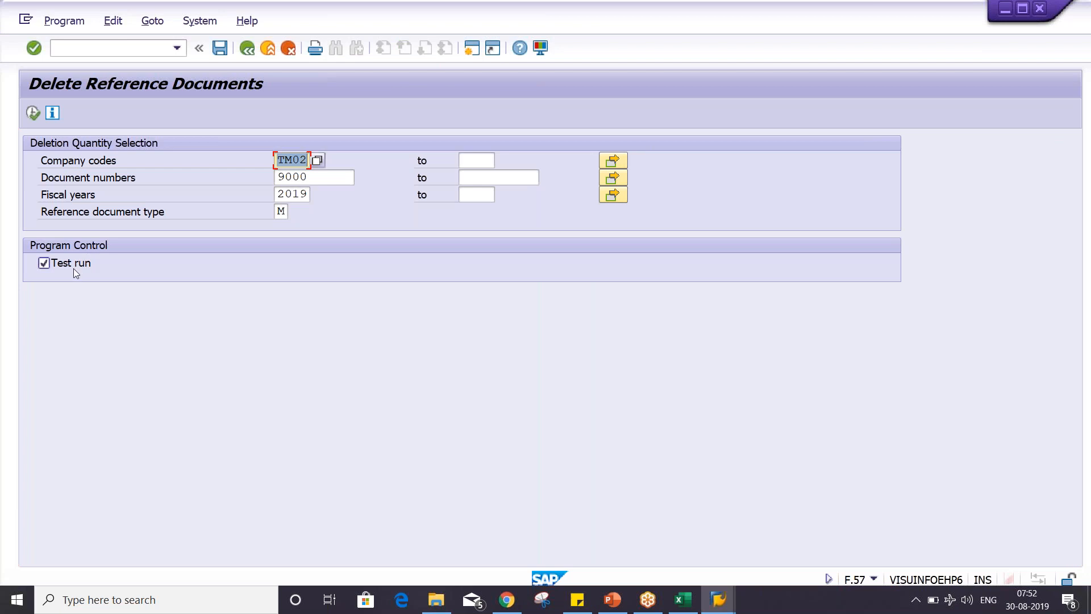
# - Turn off the test run option, execute the deletion of sample document 9000 and confirm the database deletion
pyautogui.click(76, 266)
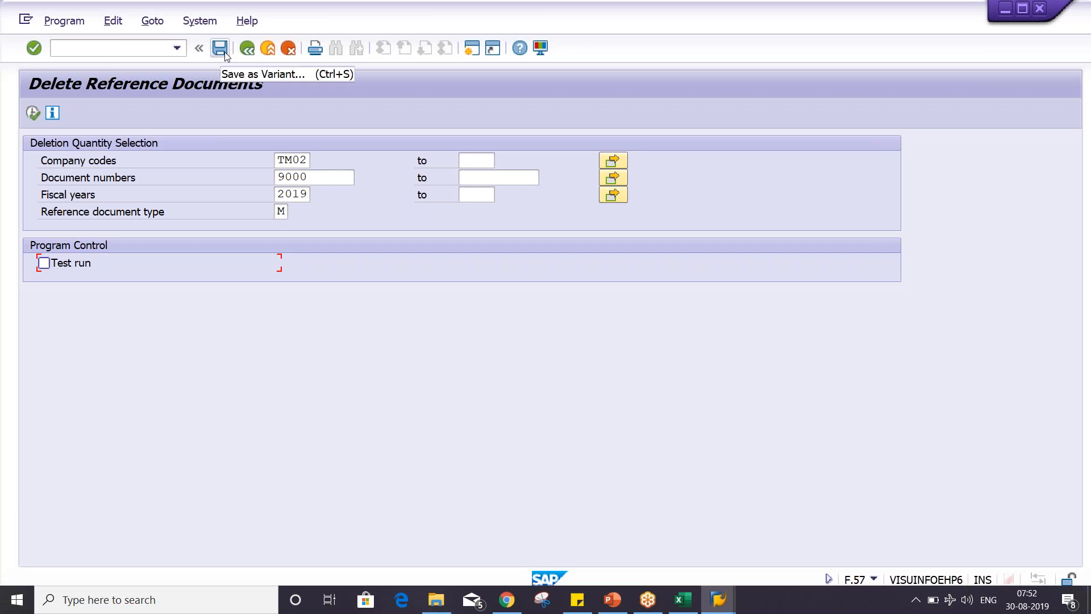
pyautogui.click(32, 112)
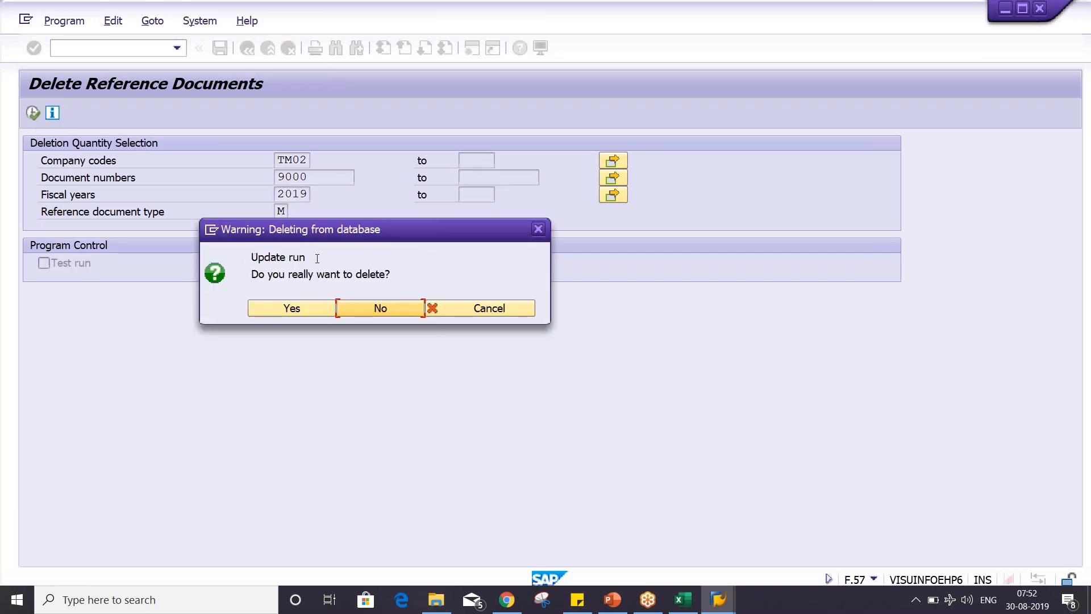
pyautogui.click(268, 306)
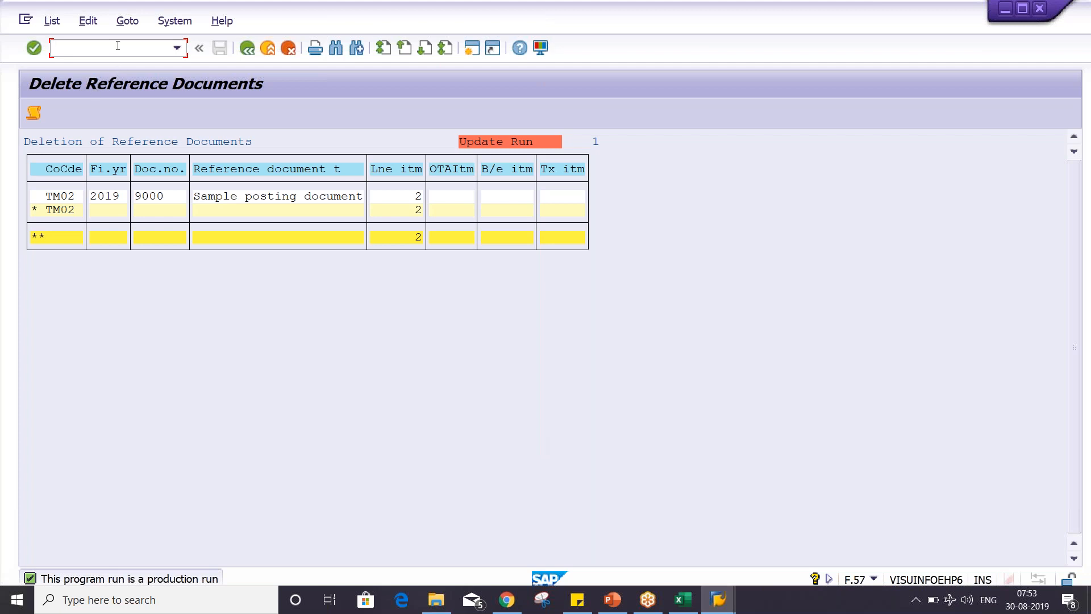
# - Start transaction FBM3 and try to display sample document 9000 of company code TM02 for fiscal year 2019
pyautogui.write('/NFBM3')
pyautogui.press('Return')
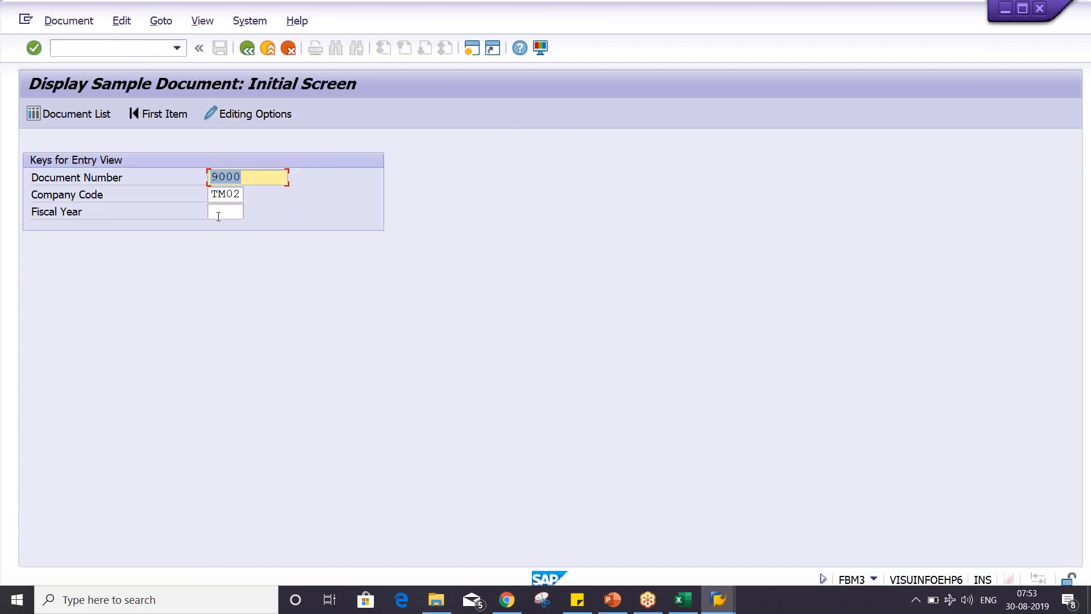
pyautogui.click(223, 210)
pyautogui.click(225, 229)
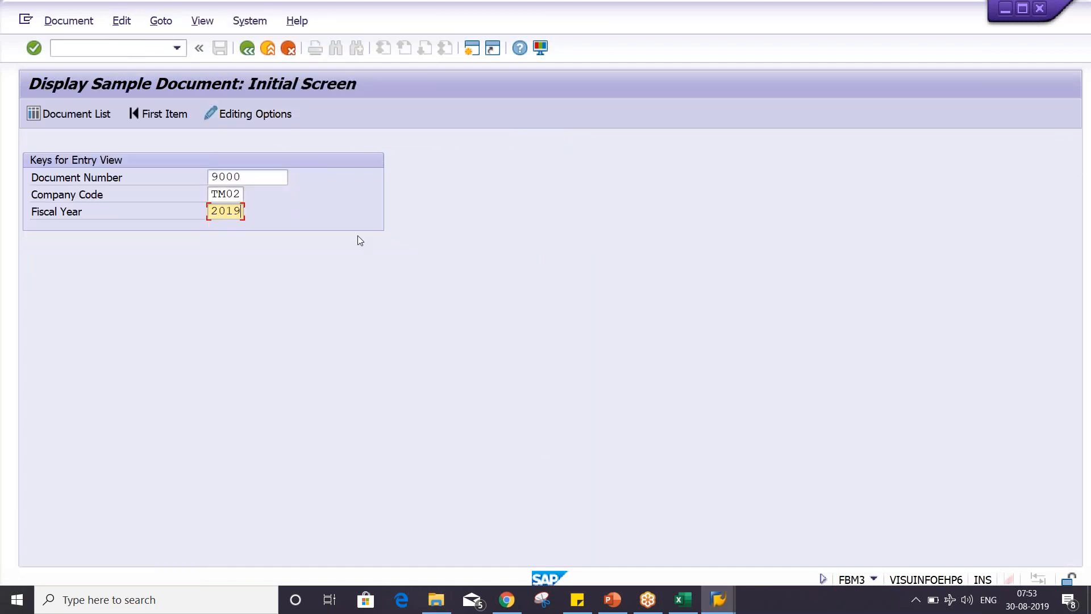
pyautogui.press('Return')
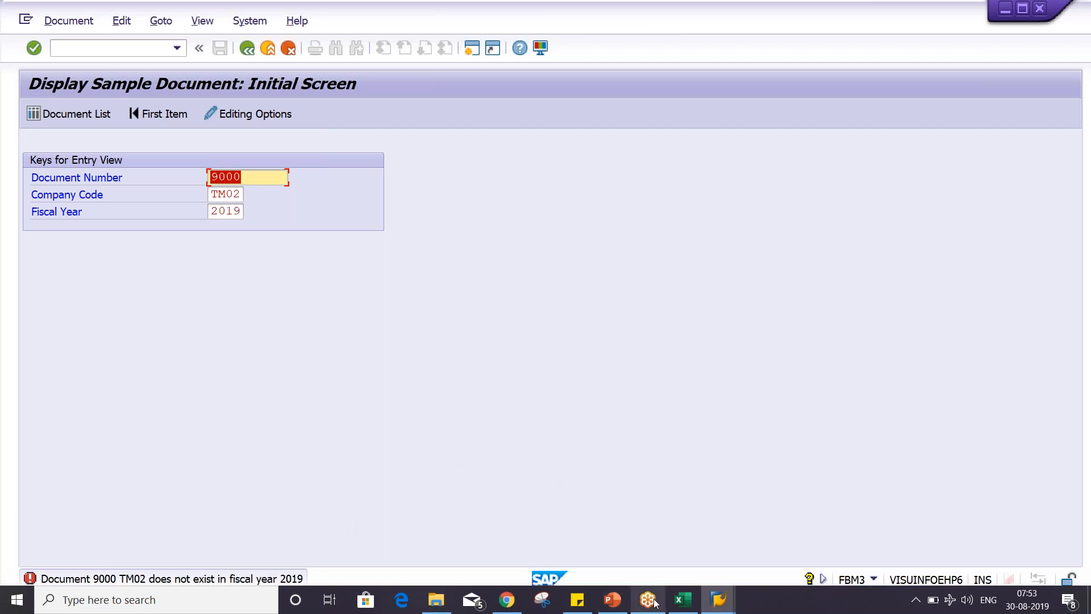
# - Switch to the Sample Document presentation in PowerPoint
pyautogui.click(613, 600)
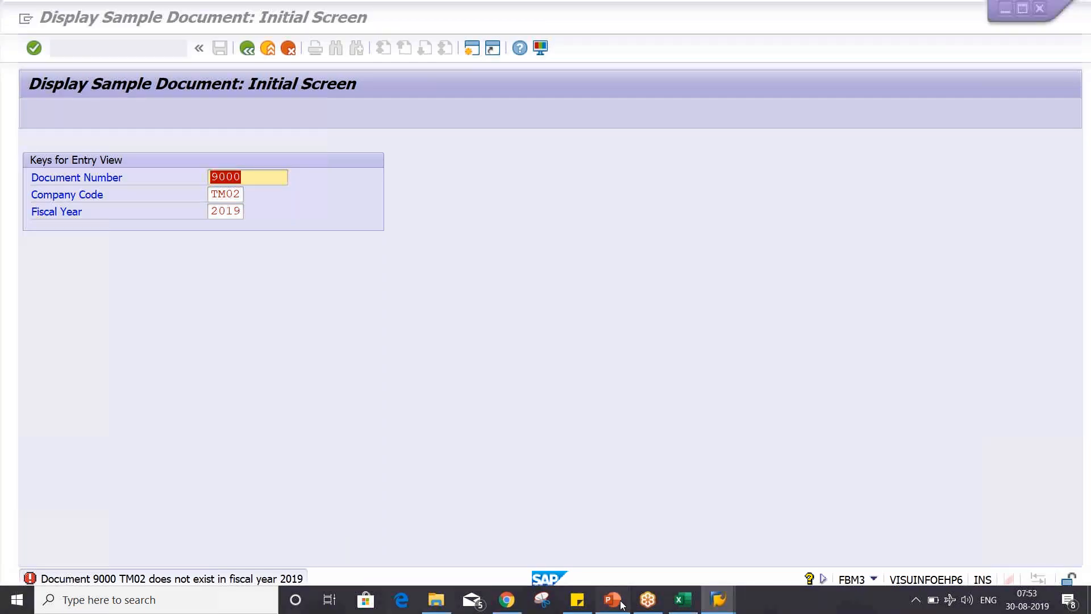